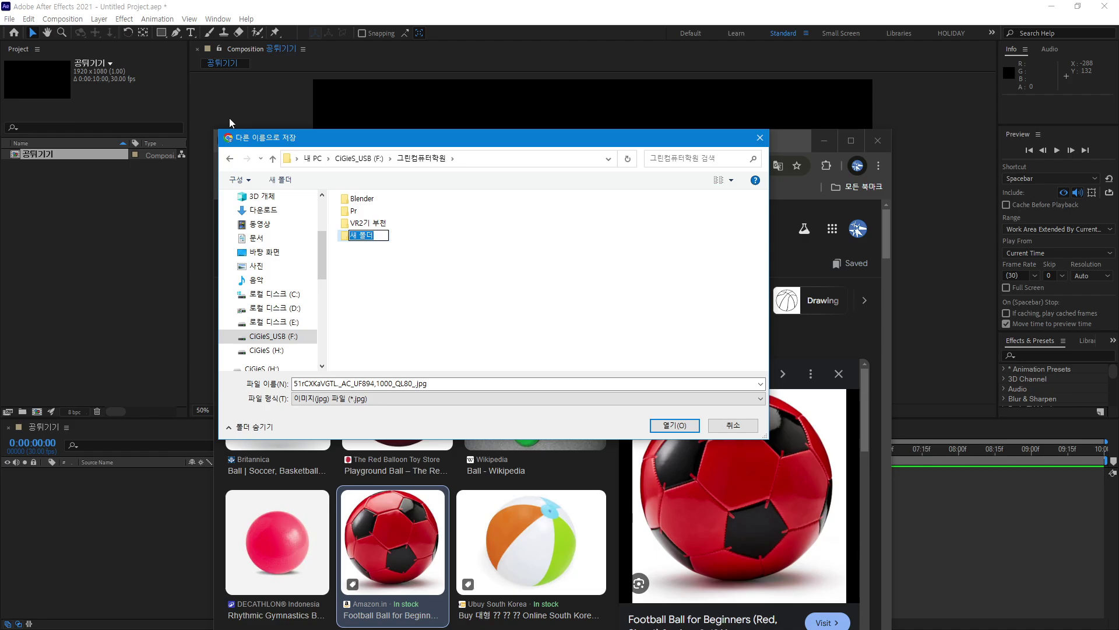
Step: Name the new folder Ae and open it as the save location for the image
text(Ae)
key(Return)
key(Return)
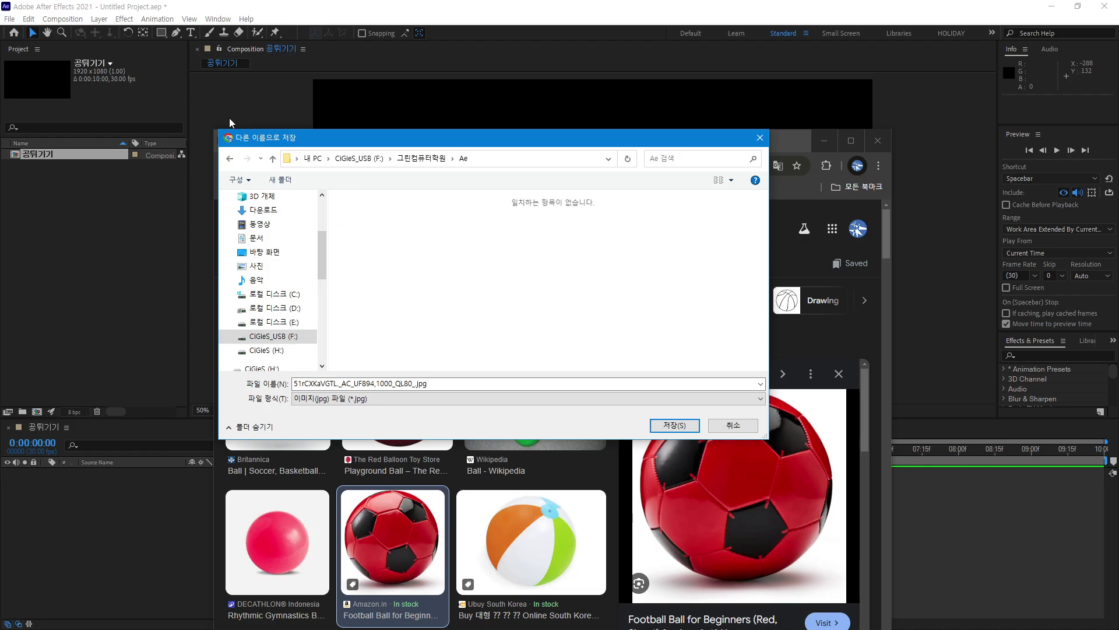
Step: Try to save the image under the name Ball in the Ae folder
double_click(475, 383)
text(Bal)
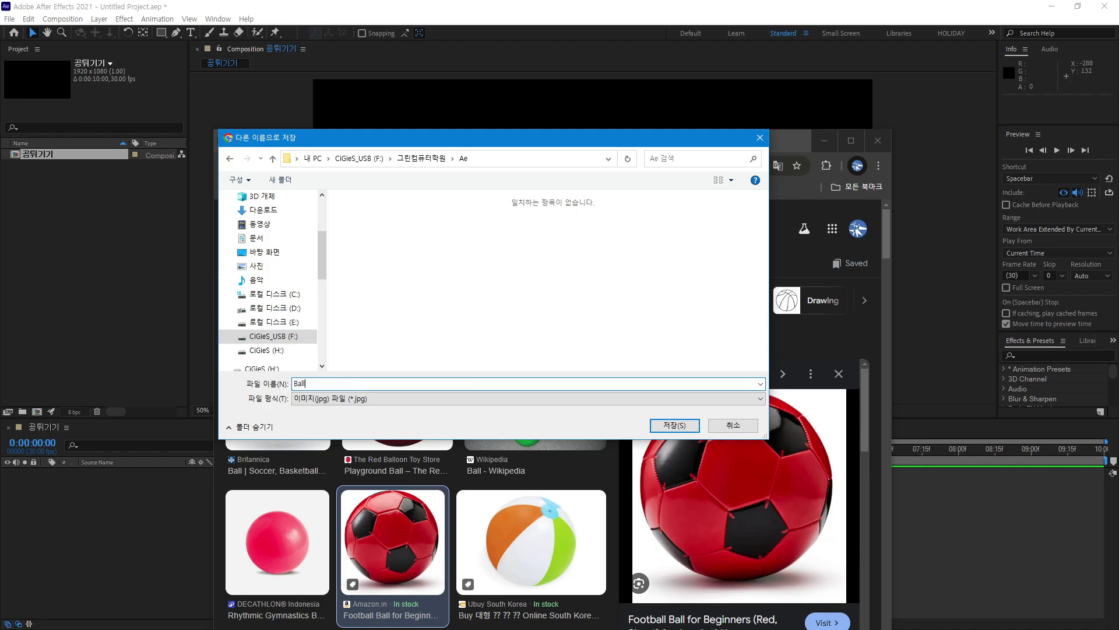
text(l)
key(Return)
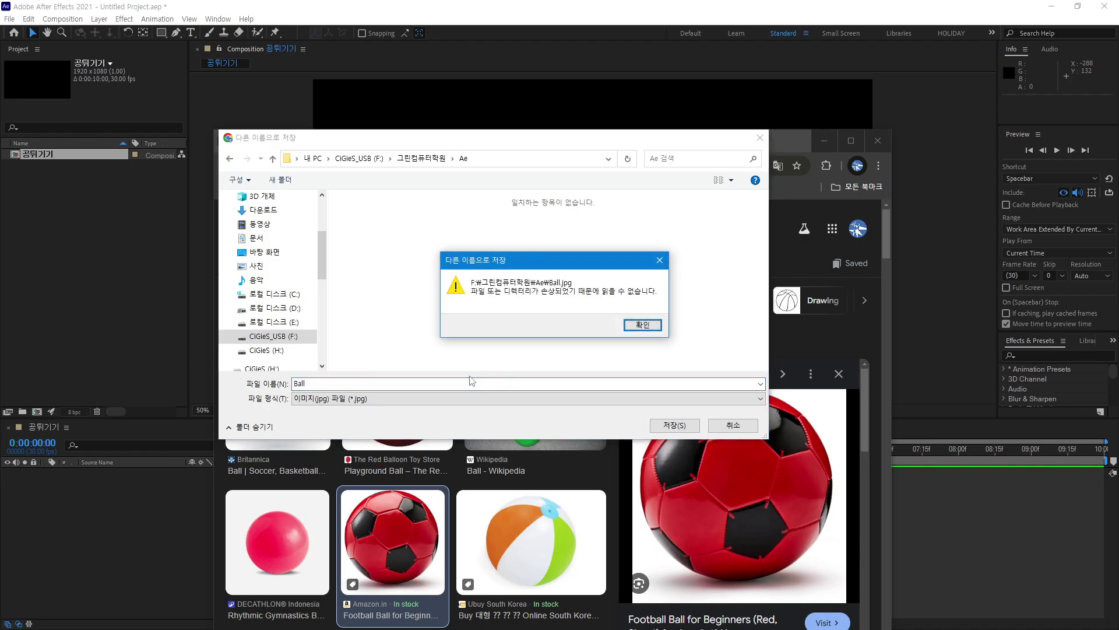
click(641, 326)
Step: Save the Ball image in the root of the CiGieS_USB (F:) drive and minimise the browser window
click(272, 161)
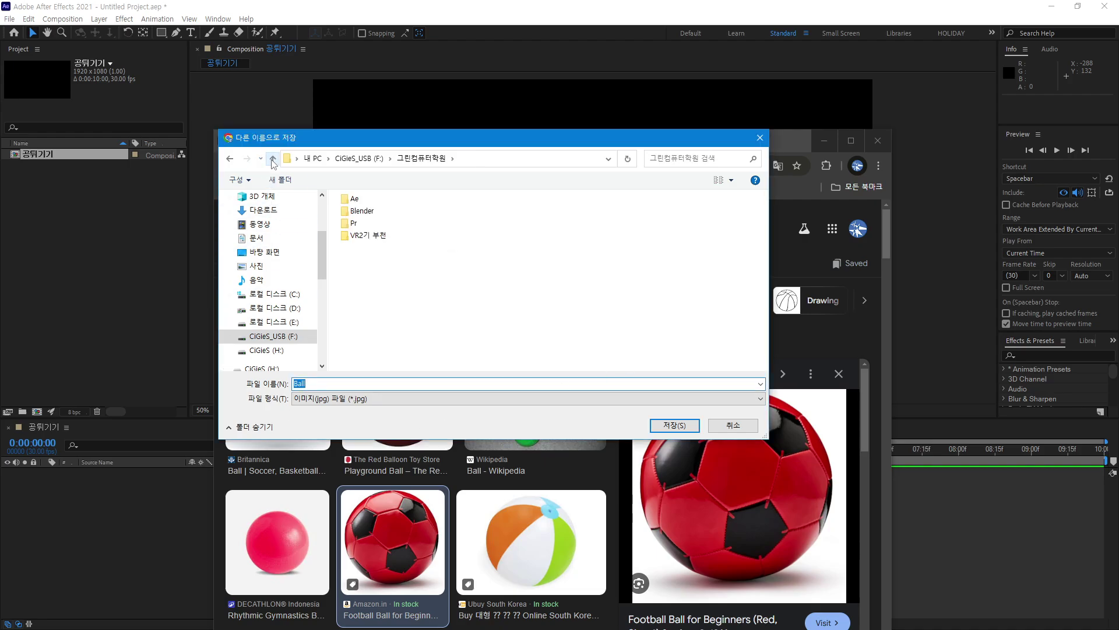
click(272, 162)
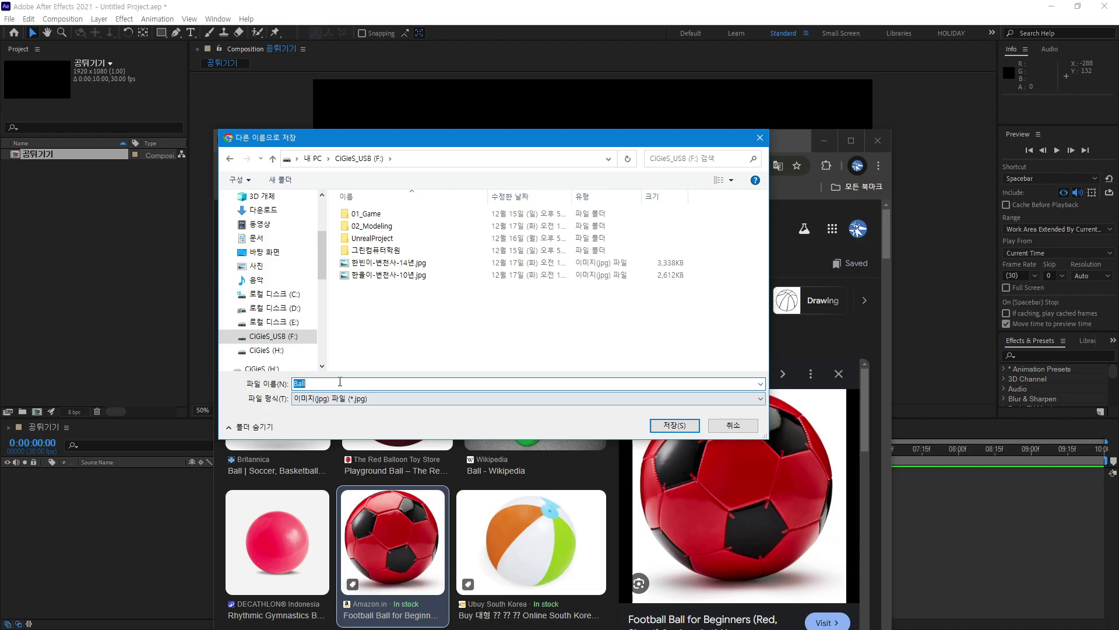
click(686, 424)
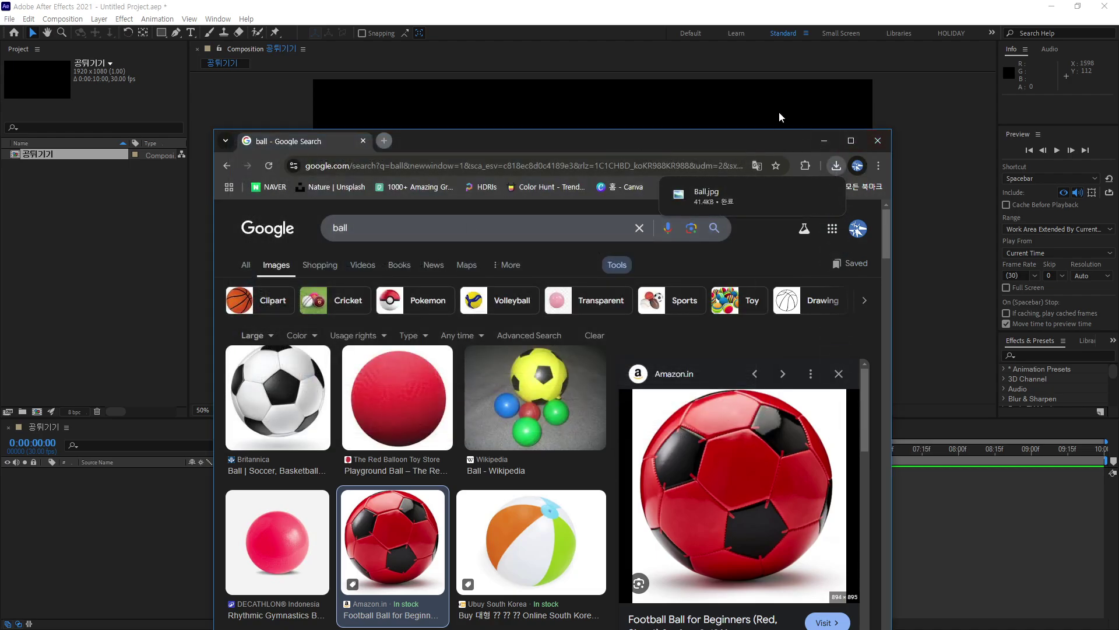
click(823, 141)
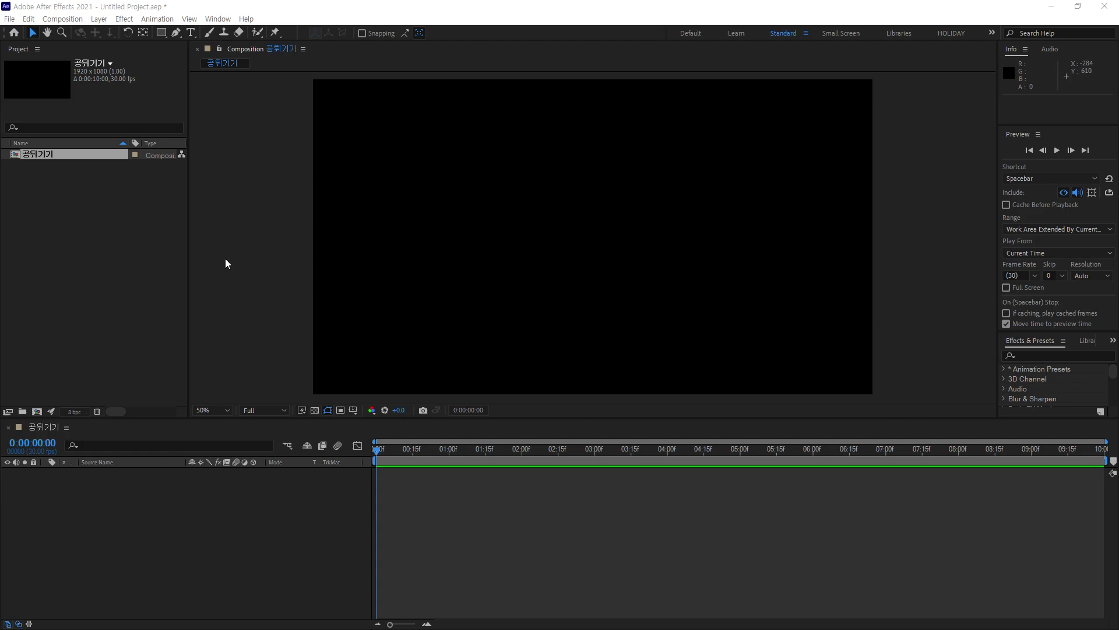
mouse_move(159, 261)
mouse_down()
mouse_move(71, 323)
mouse_move(61, 168)
mouse_move(166, 236)
mouse_move(164, 268)
mouse_up()
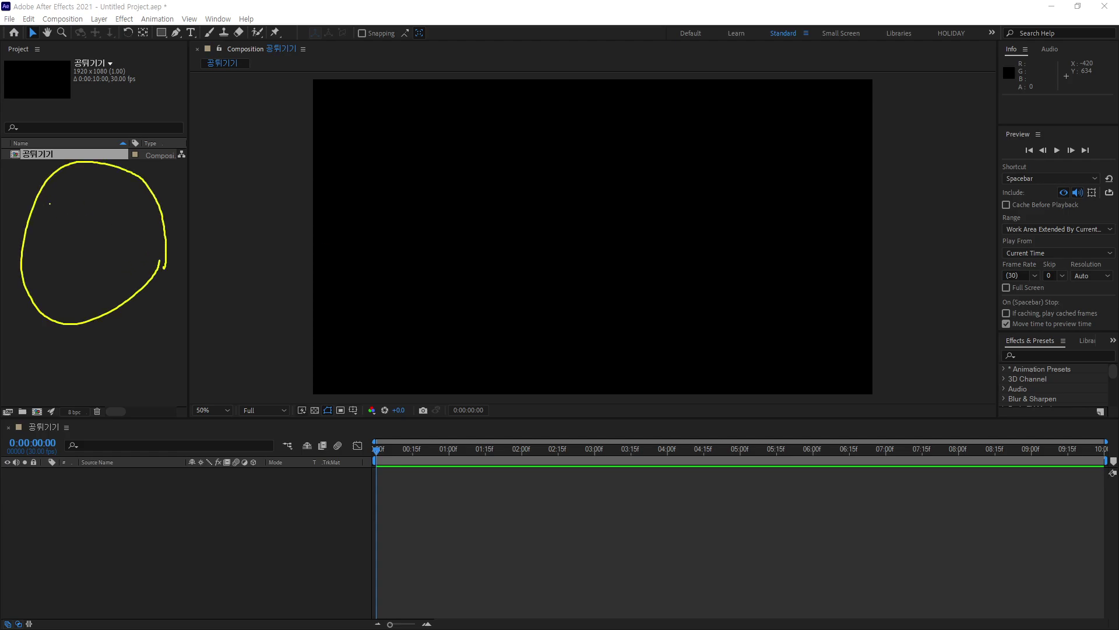
drag(49, 204, 48, 258)
mouse_move(52, 222)
mouse_down()
mouse_move(70, 225)
mouse_move(66, 239)
mouse_up()
drag(93, 233, 61, 258)
drag(98, 194, 102, 227)
drag(100, 204, 156, 223)
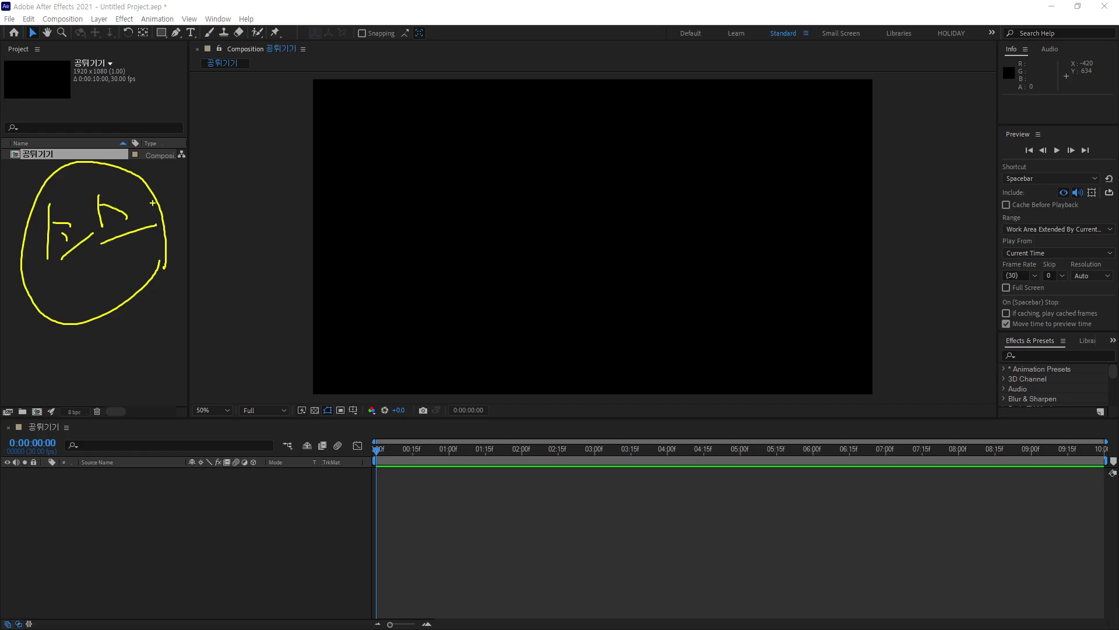
drag(547, 195, 78, 272)
mouse_move(153, 211)
mouse_down()
mouse_move(93, 280)
mouse_move(183, 272)
mouse_up()
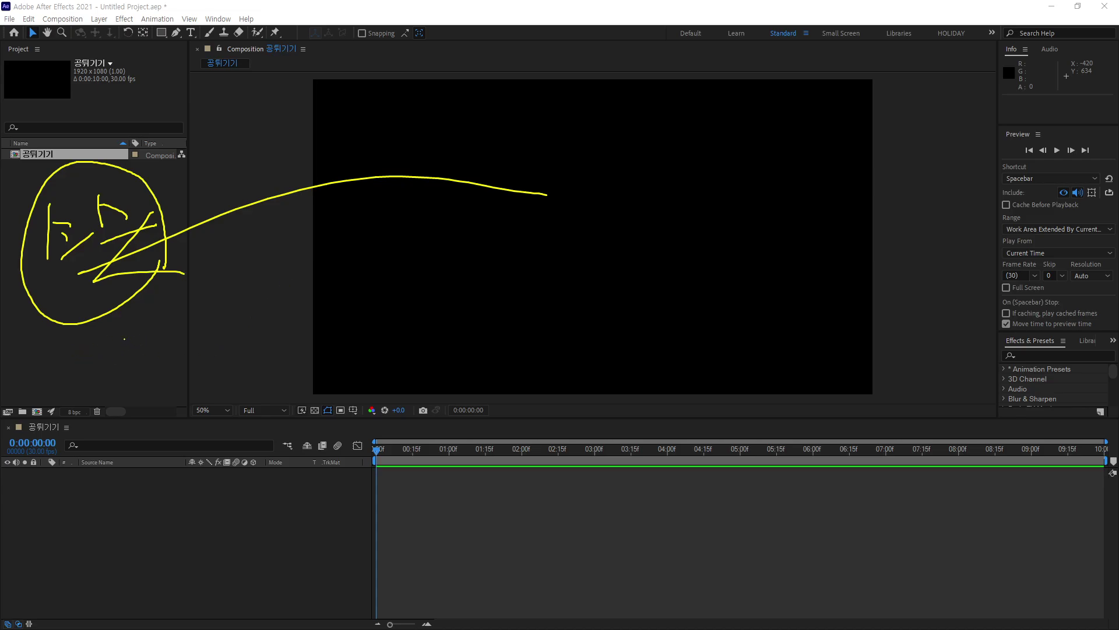
mouse_move(124, 339)
mouse_down()
mouse_move(175, 365)
mouse_move(122, 337)
mouse_move(137, 334)
mouse_move(125, 365)
mouse_move(143, 350)
mouse_up()
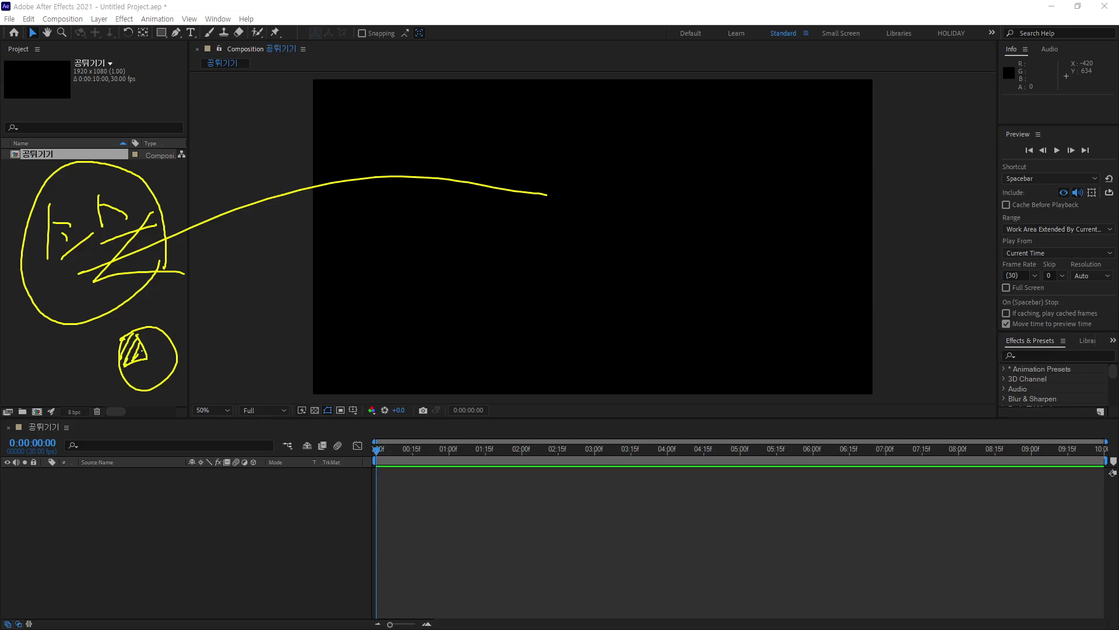
mouse_move(217, 311)
mouse_down()
mouse_move(212, 336)
mouse_move(223, 330)
mouse_up()
mouse_move(235, 300)
mouse_down()
mouse_move(250, 315)
mouse_move(279, 313)
mouse_up()
key(Escape)
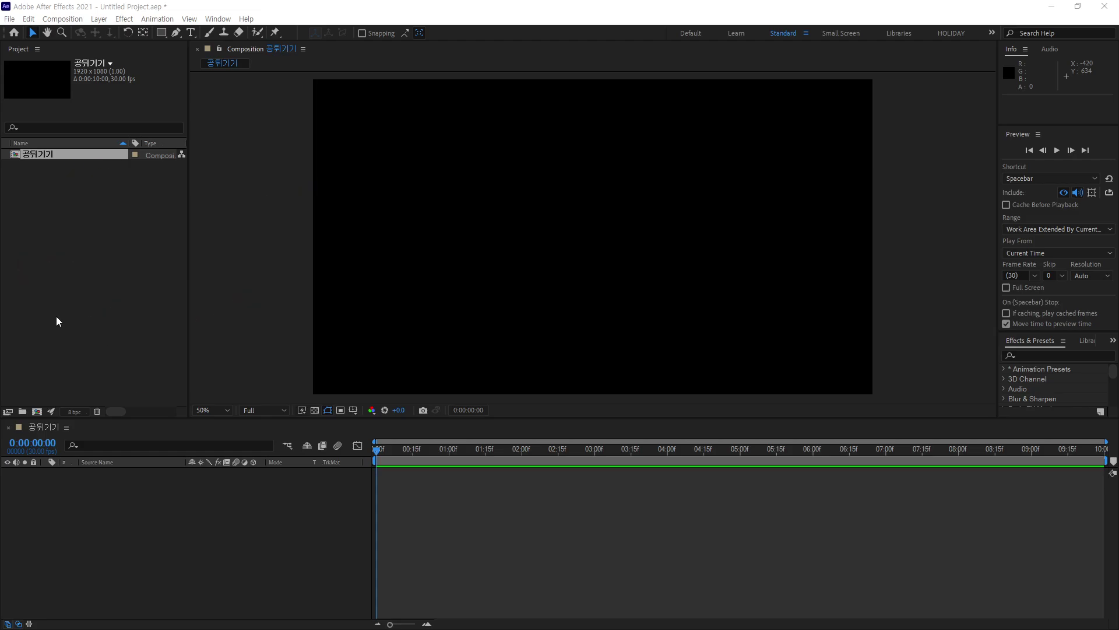
Step: Import Ball.jpg from the CiGieS_USB (F:) drive into the project as footage
click(71, 284)
click(83, 261)
double_click(80, 257)
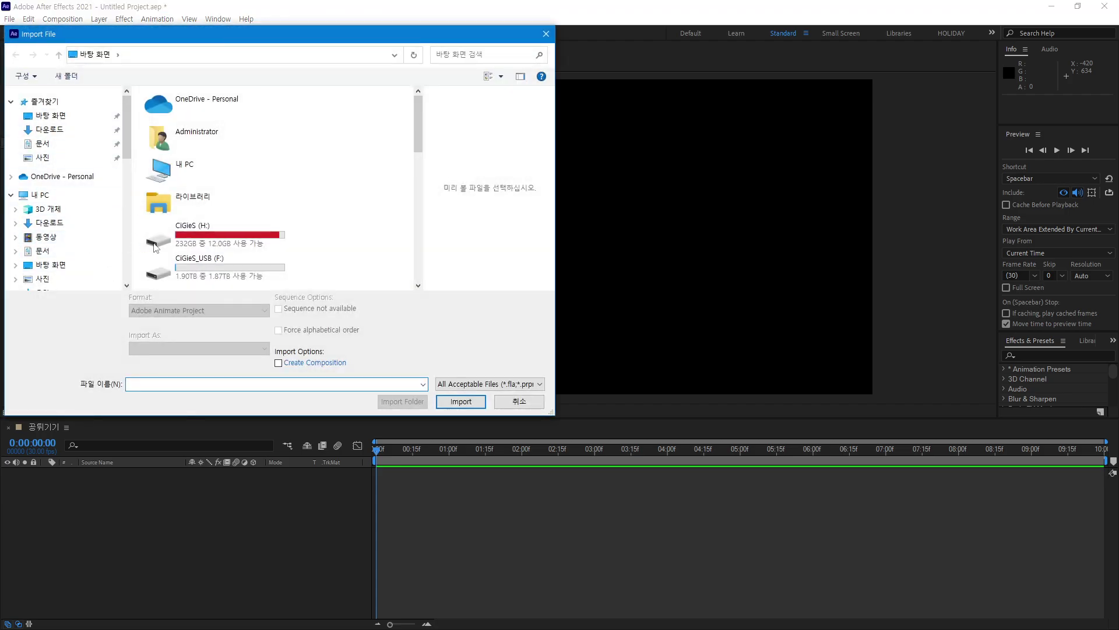
click(215, 276)
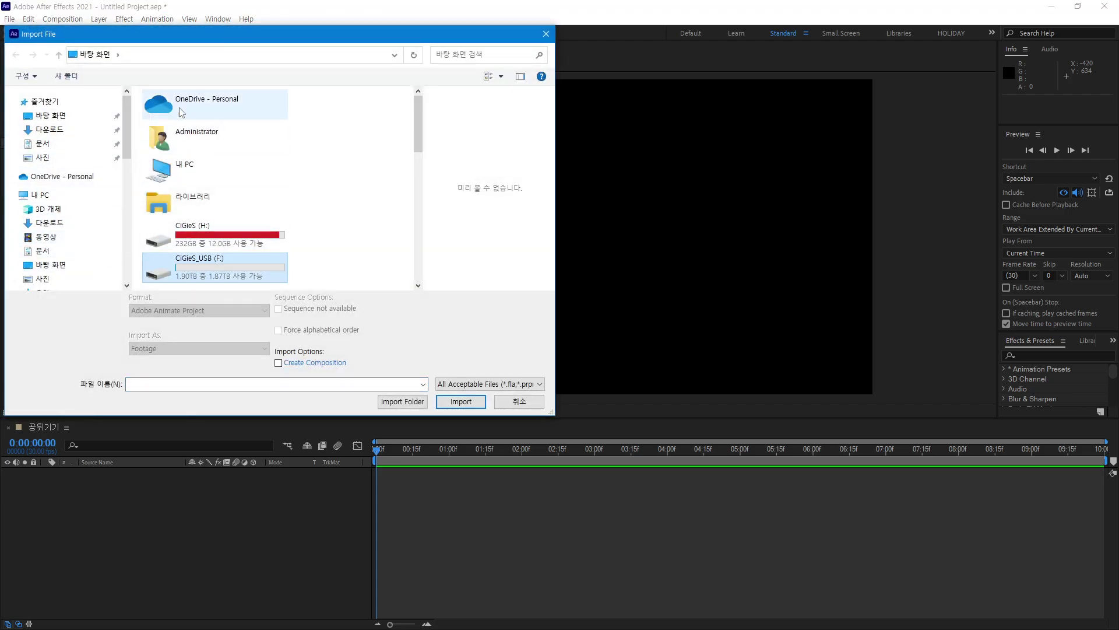
double_click(213, 274)
click(189, 159)
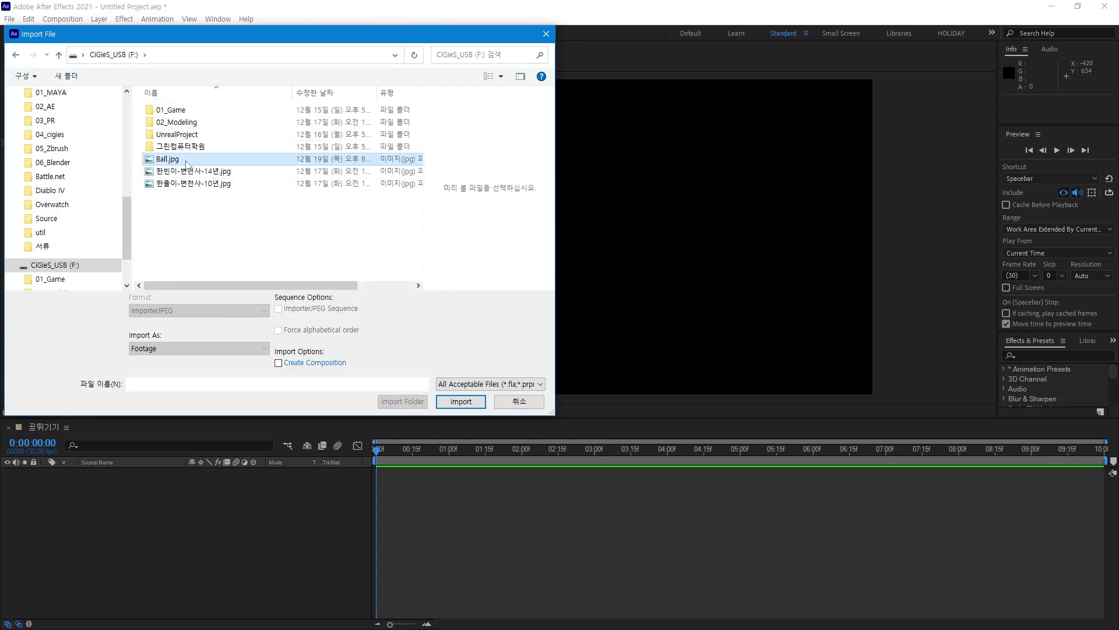
double_click(168, 158)
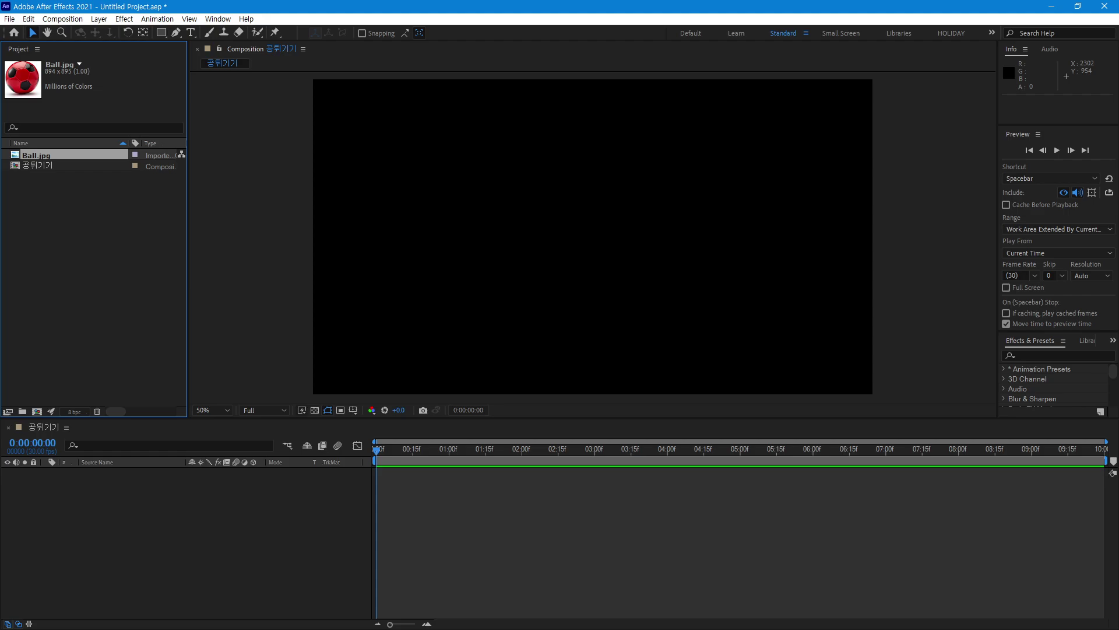
Step: Place Ball.jpg freely on the composition canvas and delete that layer again
click(100, 239)
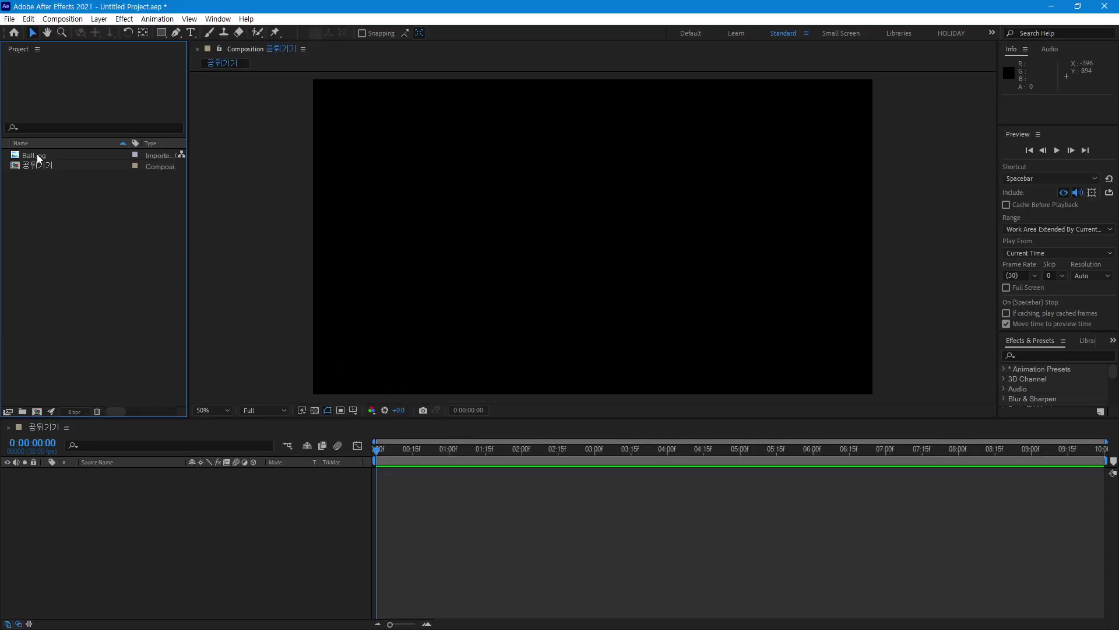
drag(37, 154, 435, 200)
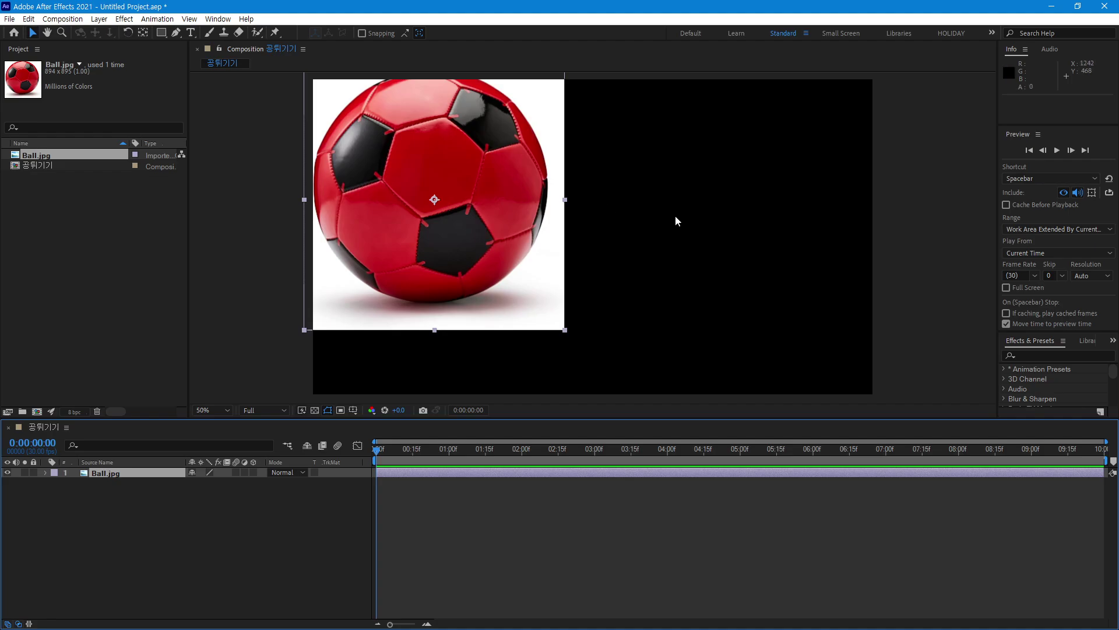
key(Delete)
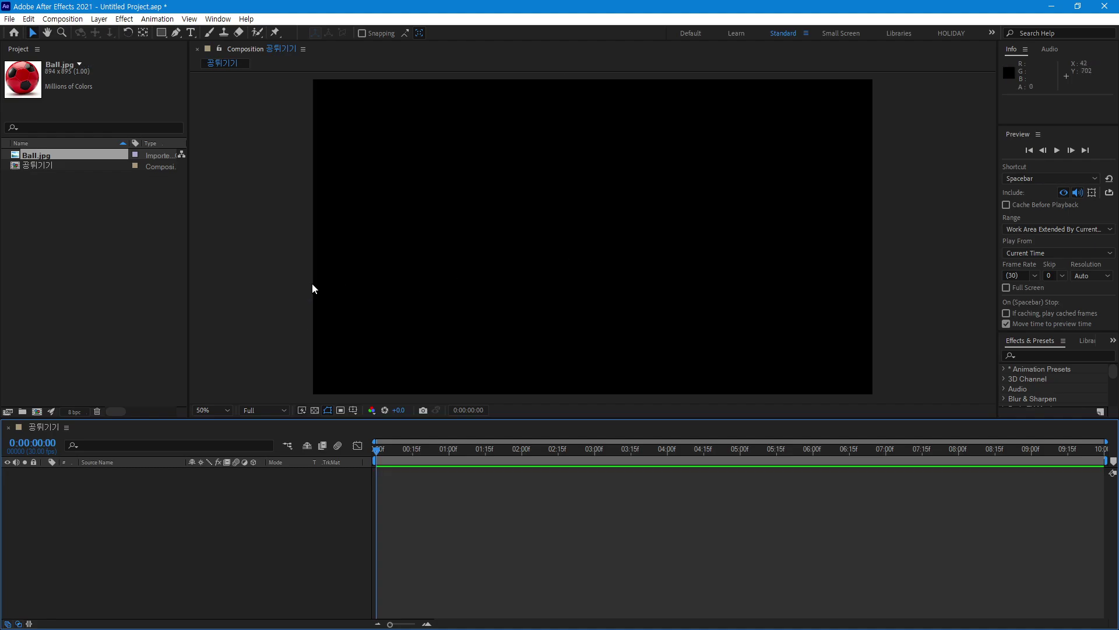
Step: Add Ball.jpg to the composition's timeline so it is centred in the frame
drag(62, 149, 89, 518)
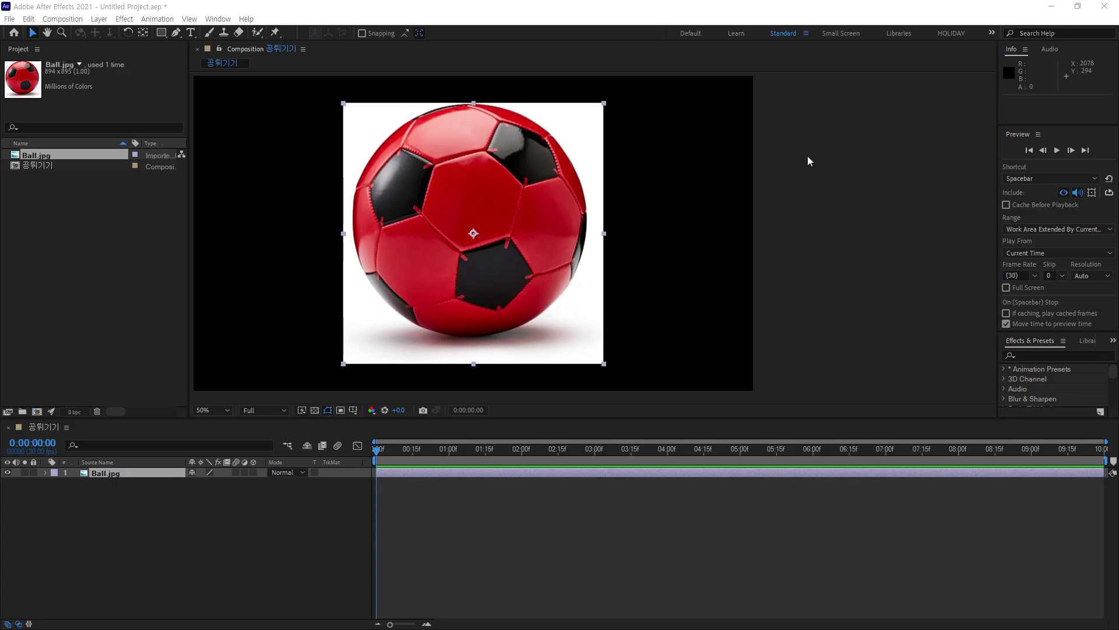
click(448, 259)
key(h)
drag(498, 244, 660, 251)
key(v)
mouse_move(822, 149)
mouse_down()
mouse_move(802, 172)
mouse_move(871, 172)
mouse_move(825, 147)
mouse_move(823, 202)
mouse_move(851, 171)
mouse_move(843, 140)
mouse_move(825, 158)
mouse_move(847, 153)
mouse_move(833, 190)
mouse_up()
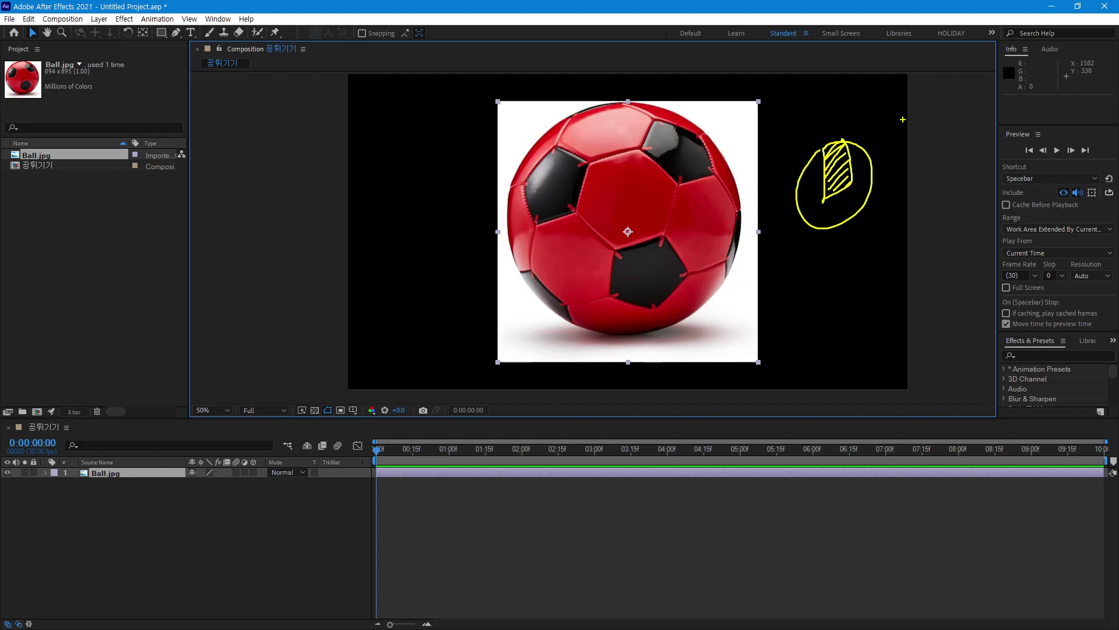
mouse_move(902, 119)
mouse_down()
mouse_move(883, 140)
mouse_move(906, 134)
mouse_move(920, 181)
mouse_up()
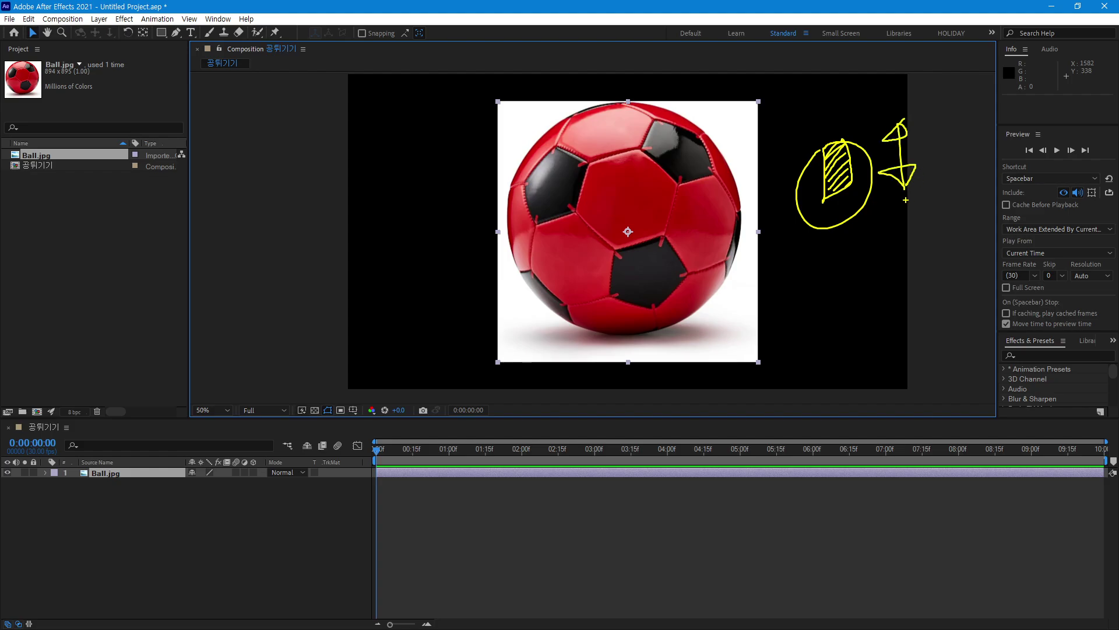
mouse_move(792, 249)
mouse_down()
mouse_move(805, 275)
mouse_move(836, 283)
mouse_up()
mouse_move(859, 236)
mouse_down()
mouse_move(868, 253)
mouse_move(886, 239)
mouse_move(896, 273)
mouse_up()
drag(906, 231, 950, 233)
mouse_move(961, 197)
mouse_down()
mouse_move(982, 219)
mouse_move(984, 249)
mouse_up()
drag(1002, 207, 1024, 238)
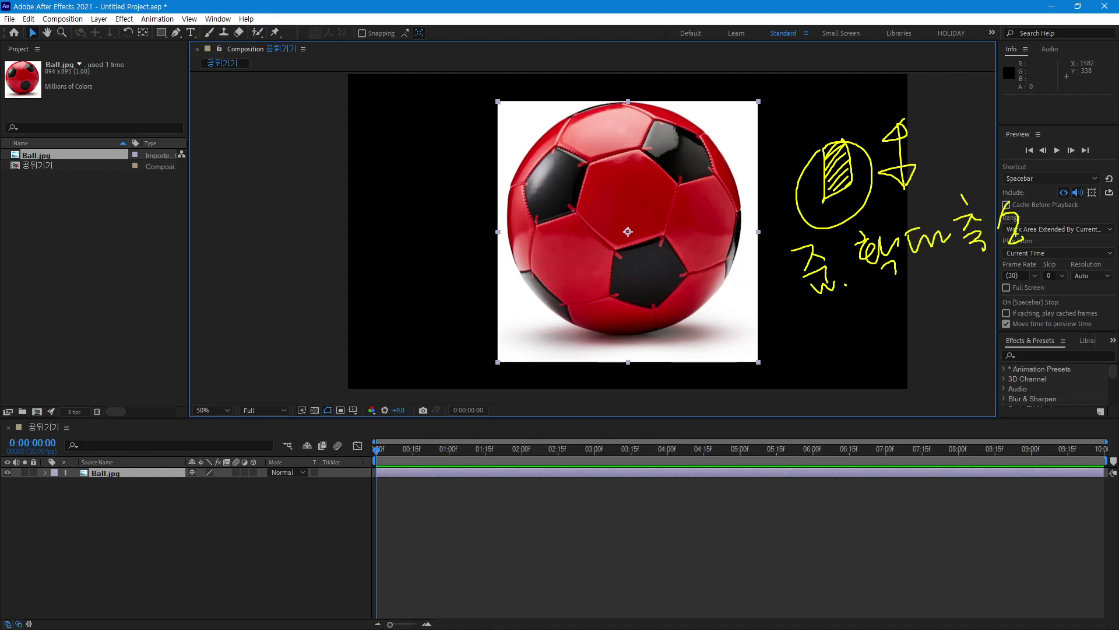
mouse_move(954, 131)
mouse_down()
mouse_move(956, 163)
mouse_move(949, 134)
mouse_move(954, 144)
mouse_up()
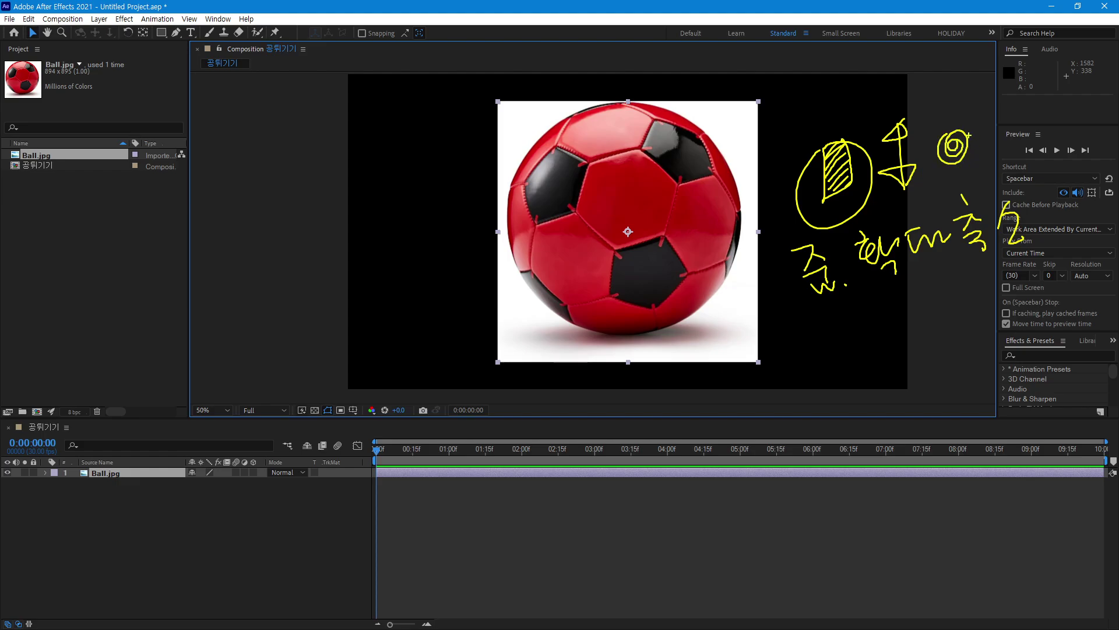
mouse_move(812, 108)
mouse_down()
mouse_move(835, 83)
mouse_move(854, 82)
mouse_move(864, 114)
mouse_move(824, 117)
mouse_up()
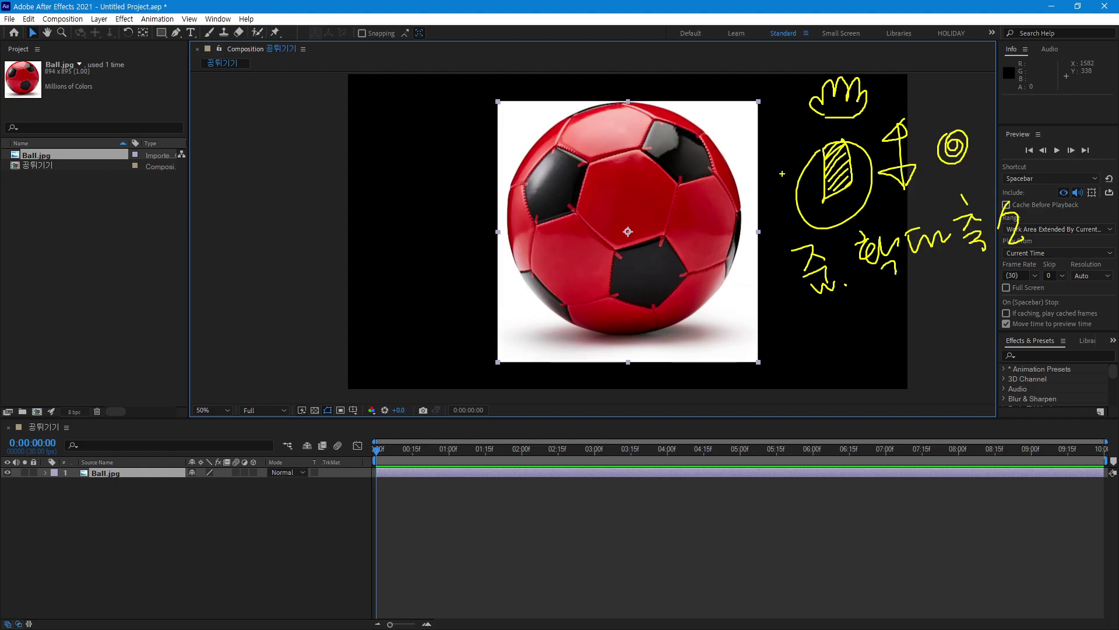
key(Escape)
key(h)
mouse_move(793, 181)
mouse_down()
mouse_move(707, 192)
mouse_move(785, 192)
mouse_move(757, 180)
mouse_move(774, 194)
mouse_up()
key(v)
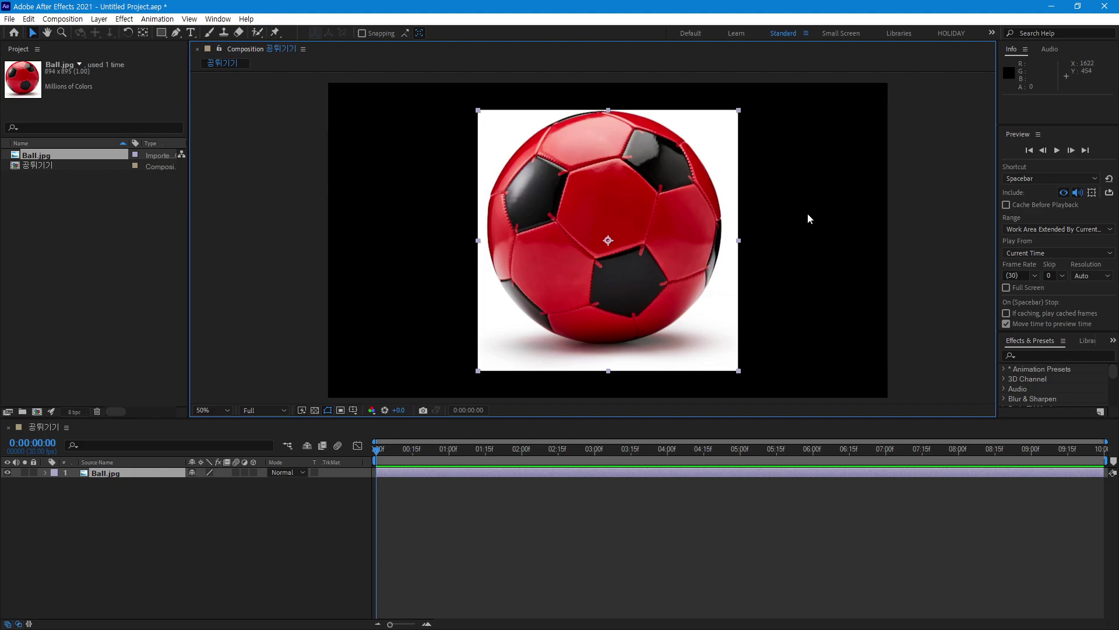
click(925, 232)
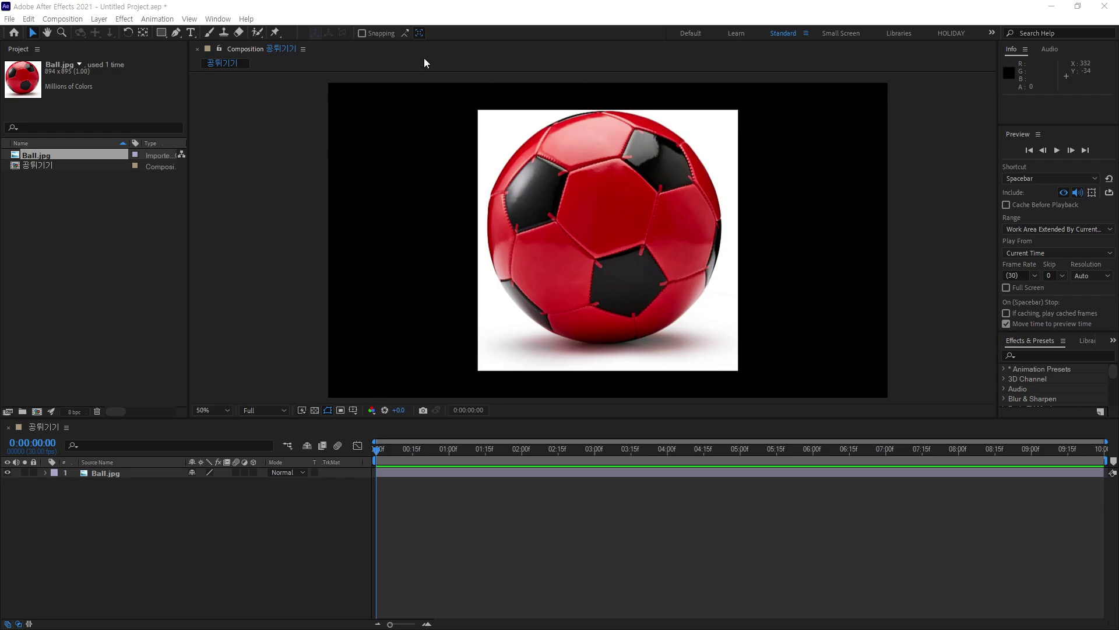
drag(432, 49, 805, 440)
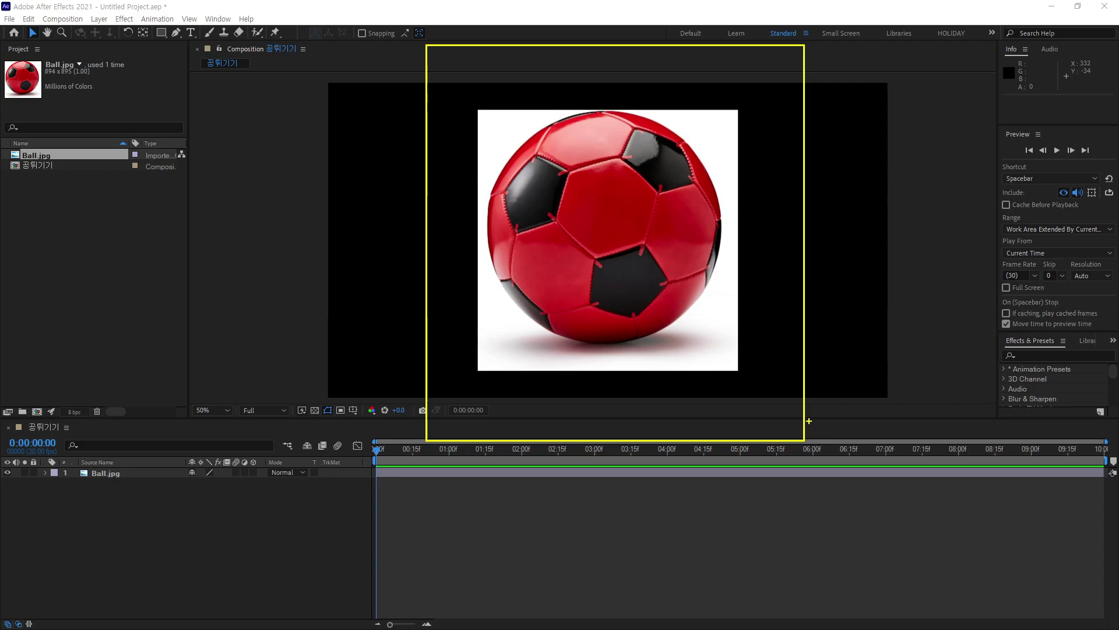
key(Escape)
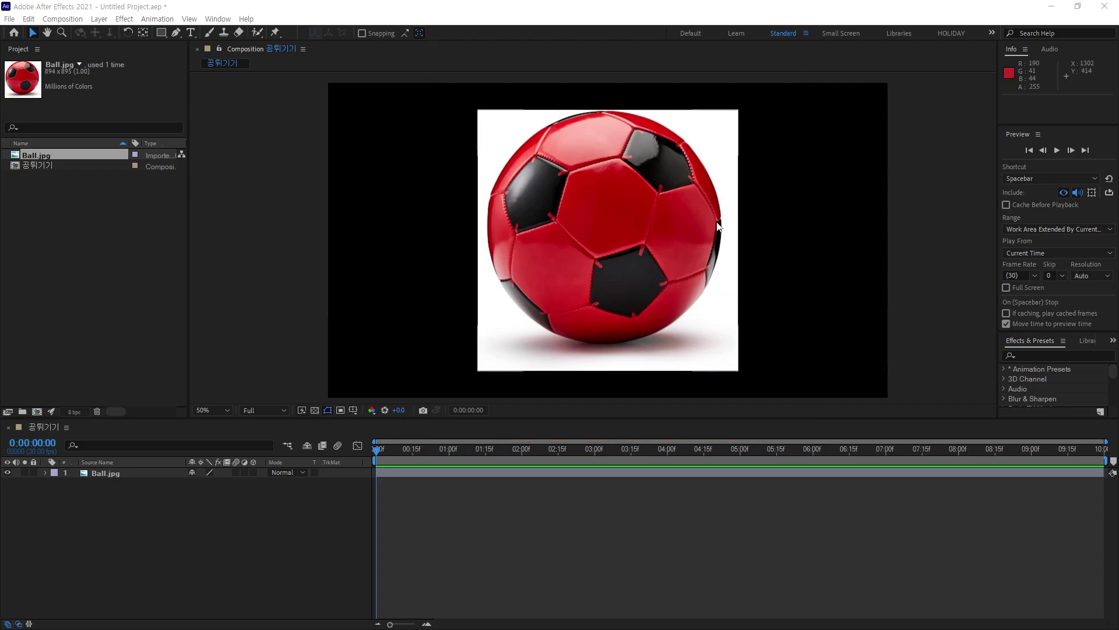
Step: Select the ball layer and scale it down proportionally to 32% on the canvas
click(681, 221)
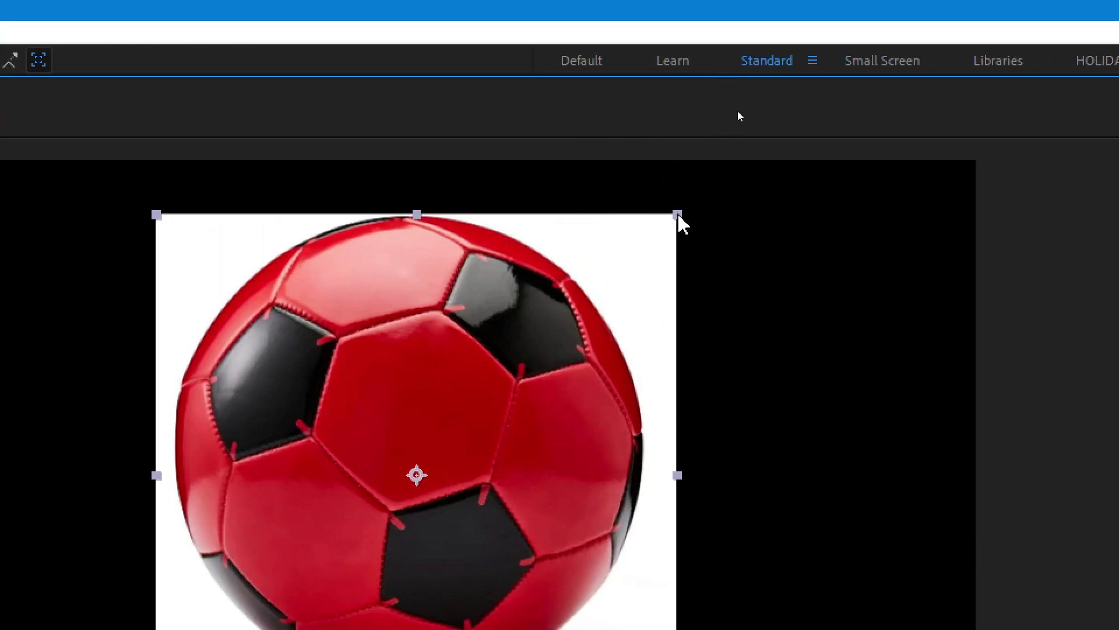
mouse_move(679, 216)
mouse_down()
mouse_move(659, 245)
mouse_move(589, 241)
mouse_move(659, 341)
mouse_move(590, 224)
mouse_move(544, 270)
mouse_move(552, 289)
mouse_move(689, 238)
mouse_move(487, 401)
mouse_move(667, 247)
mouse_move(528, 386)
mouse_move(773, 350)
mouse_move(777, 523)
mouse_up()
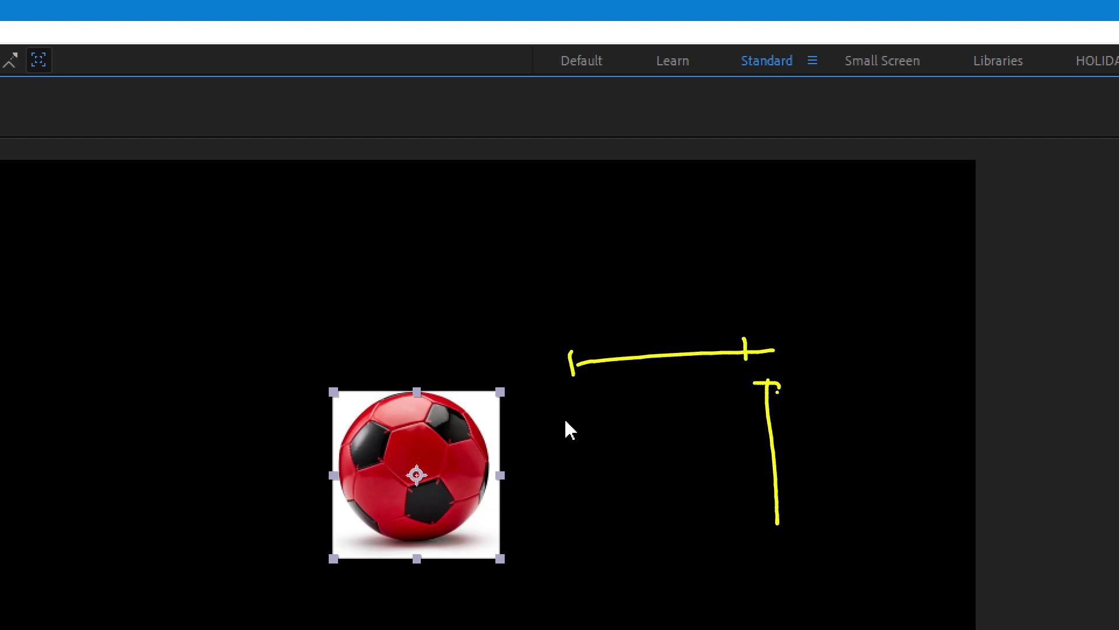
mouse_move(643, 215)
mouse_down()
mouse_move(630, 275)
mouse_move(627, 258)
mouse_up()
drag(665, 205, 711, 238)
click(710, 226)
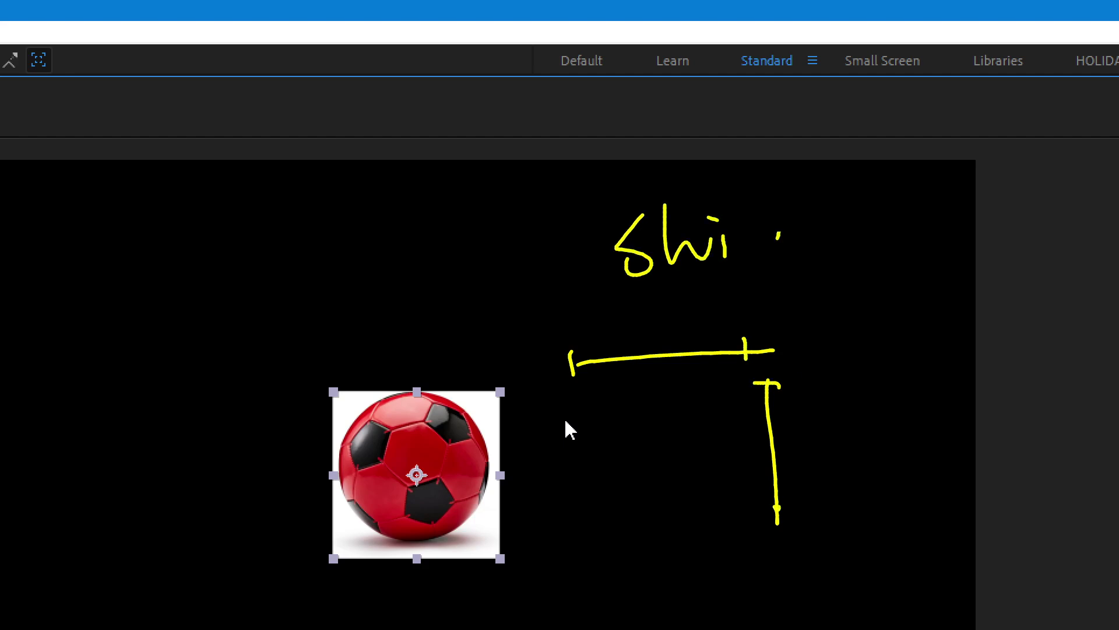
drag(781, 203, 763, 264)
mouse_move(740, 232)
mouse_down()
mouse_move(837, 220)
mouse_move(811, 266)
mouse_up()
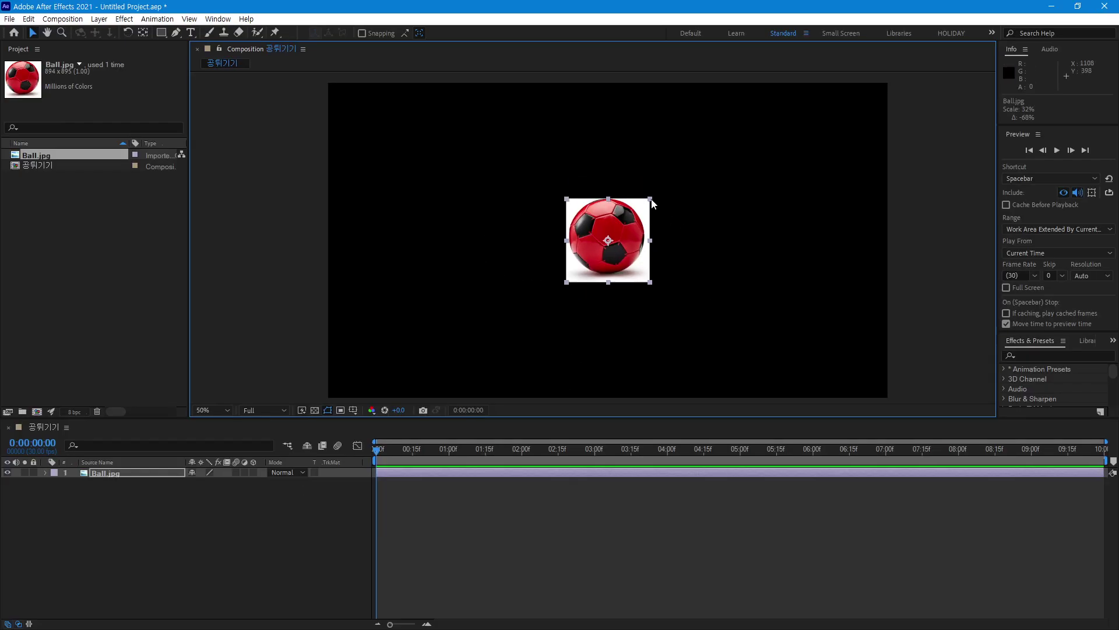
Step: Enlarge the ball layer slightly on the canvas, keeping its proportions
mouse_move(652, 203)
mouse_down()
mouse_move(700, 157)
mouse_move(650, 210)
mouse_move(667, 195)
mouse_up()
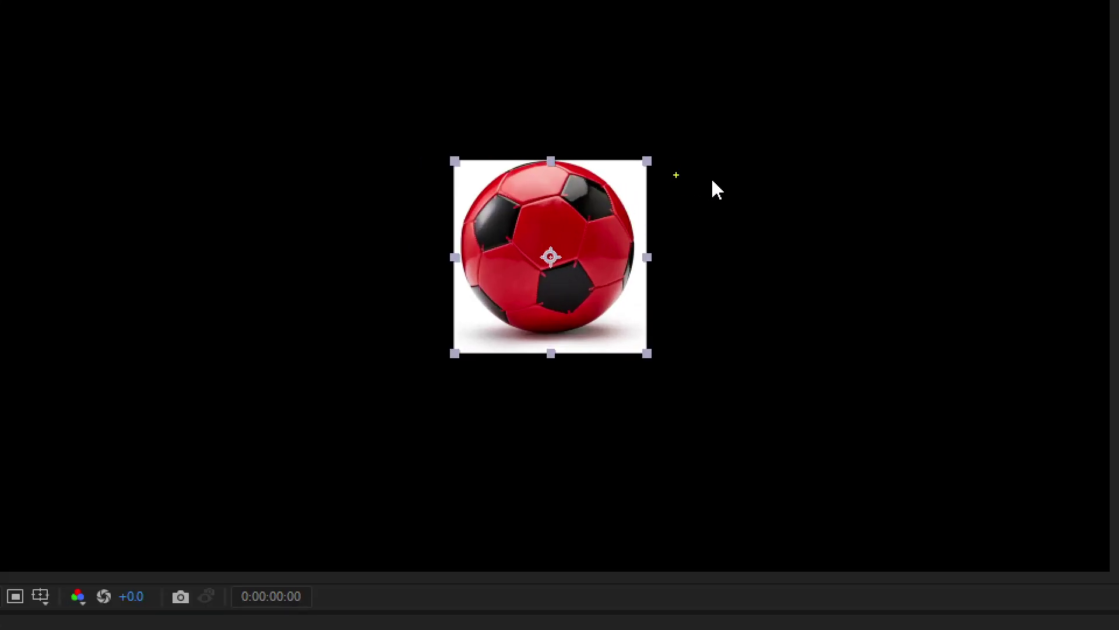
mouse_move(681, 178)
mouse_down()
mouse_move(629, 156)
mouse_move(684, 174)
mouse_up()
mouse_move(666, 324)
mouse_down()
mouse_move(625, 372)
mouse_move(667, 335)
mouse_up()
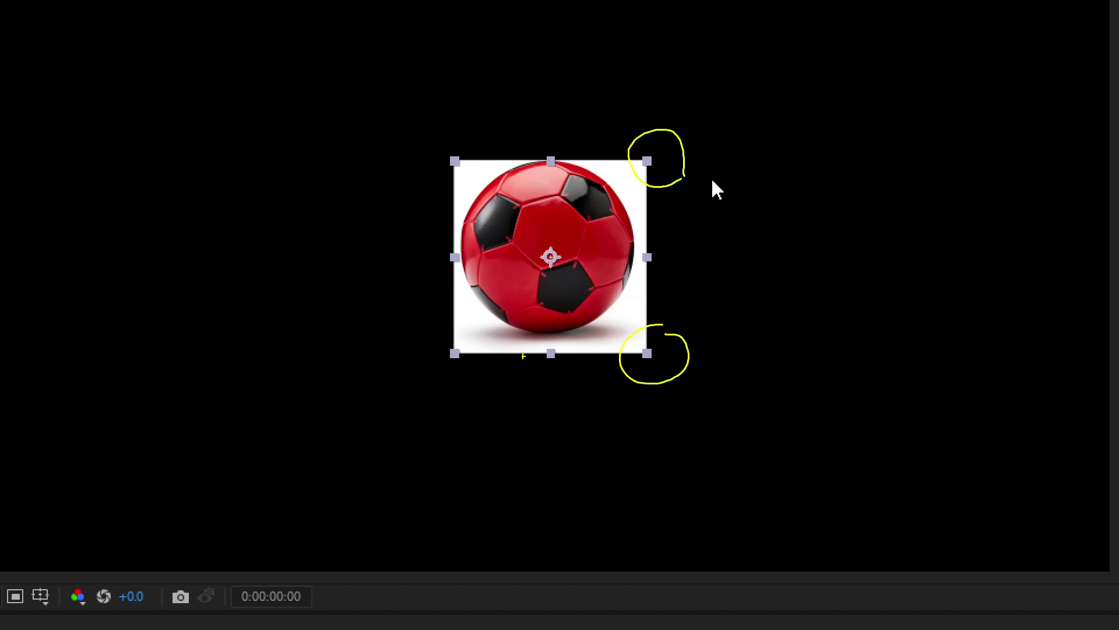
drag(472, 382, 458, 380)
drag(437, 143, 454, 133)
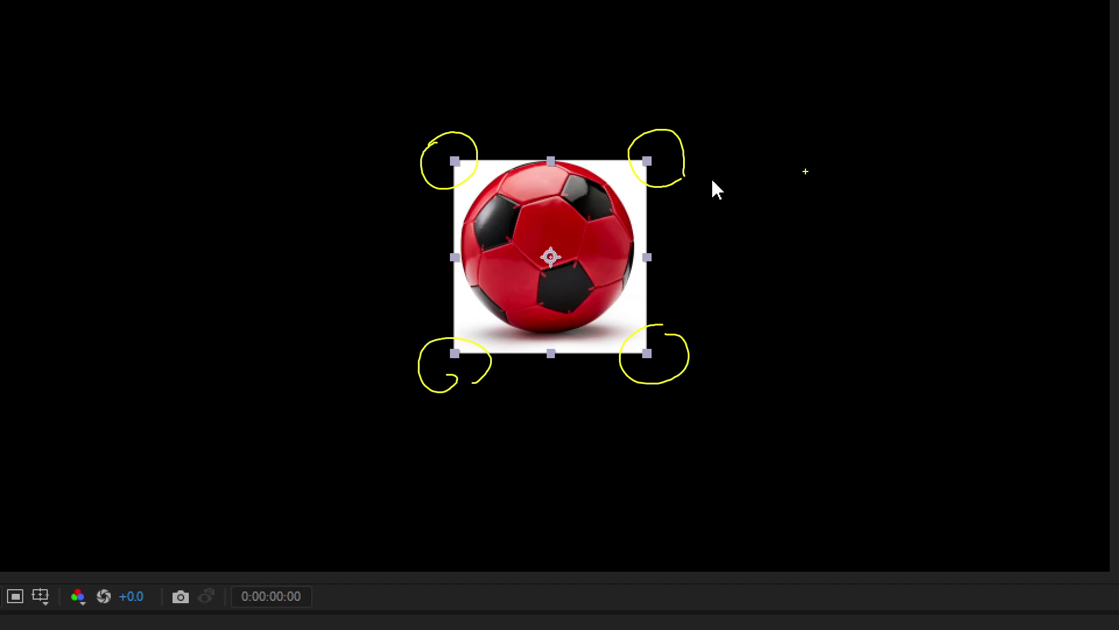
mouse_move(785, 233)
mouse_down()
mouse_move(811, 195)
mouse_move(843, 220)
mouse_up()
mouse_move(859, 196)
mouse_down()
mouse_move(903, 184)
mouse_move(889, 213)
mouse_up()
drag(929, 152, 930, 213)
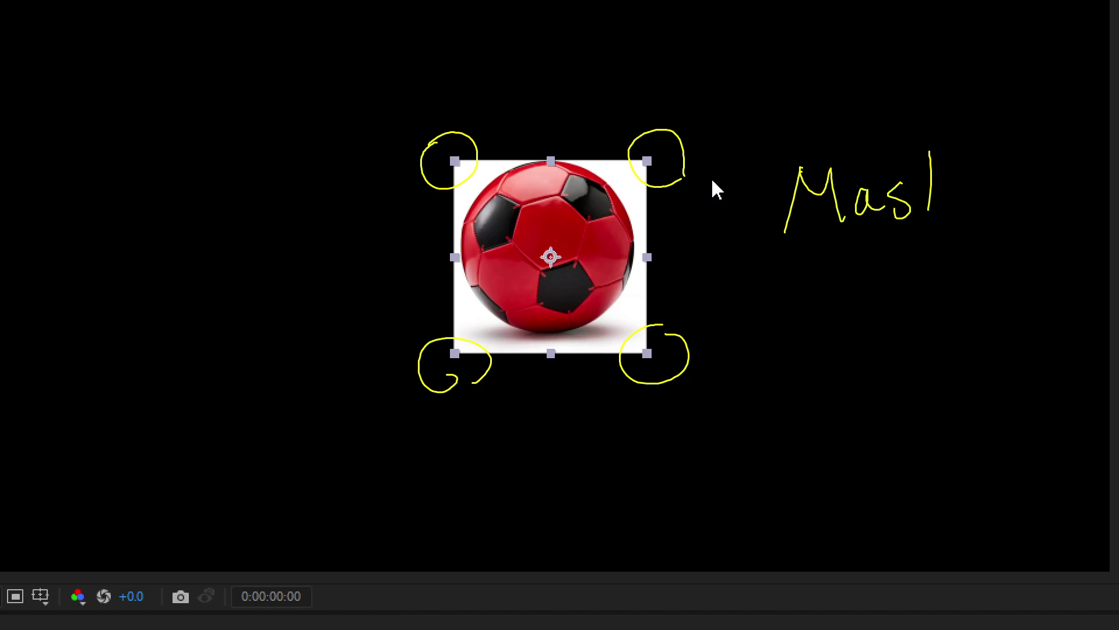
drag(961, 177, 967, 207)
mouse_move(751, 130)
mouse_down()
mouse_move(882, 237)
mouse_move(1013, 256)
mouse_up()
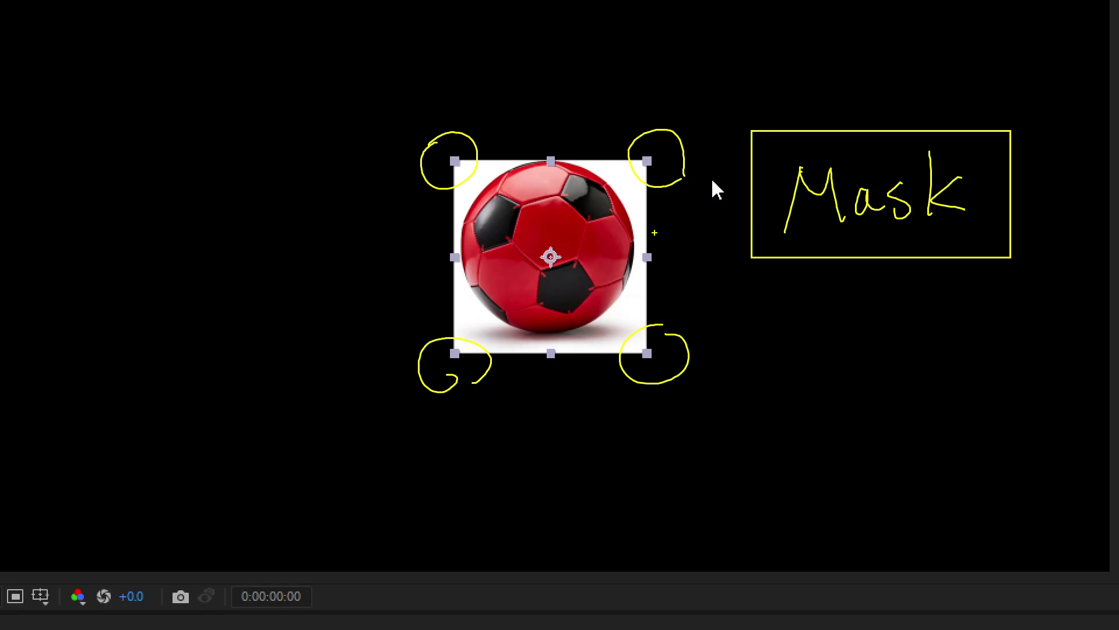
key(Escape)
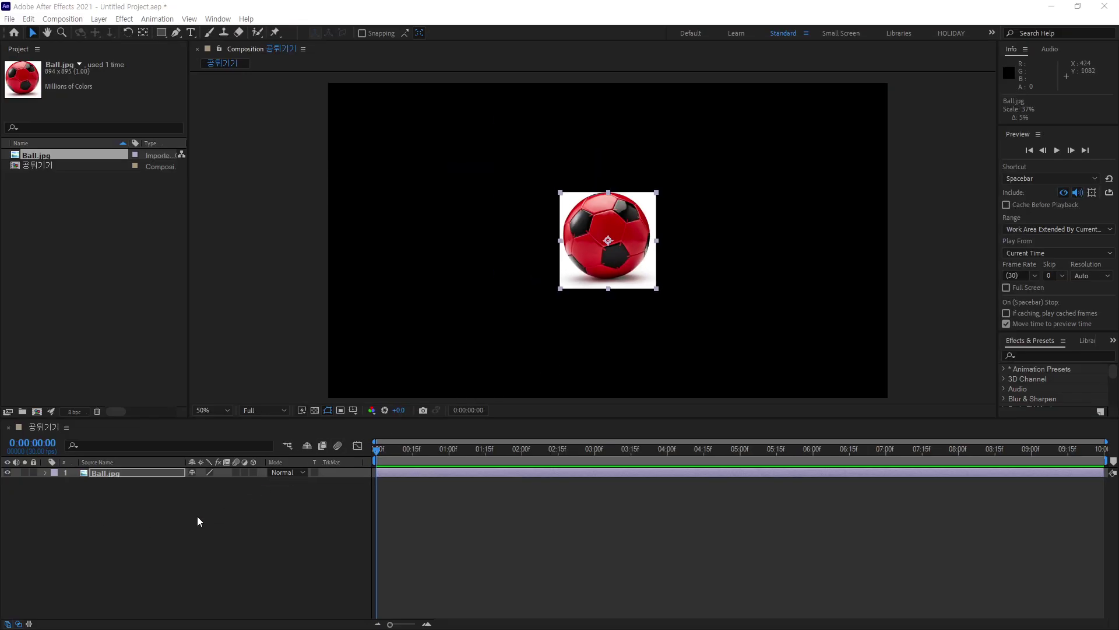
Step: Draw a small circular mask with the Ellipse tool over the upper-left part of the ball layer
click(761, 199)
click(628, 225)
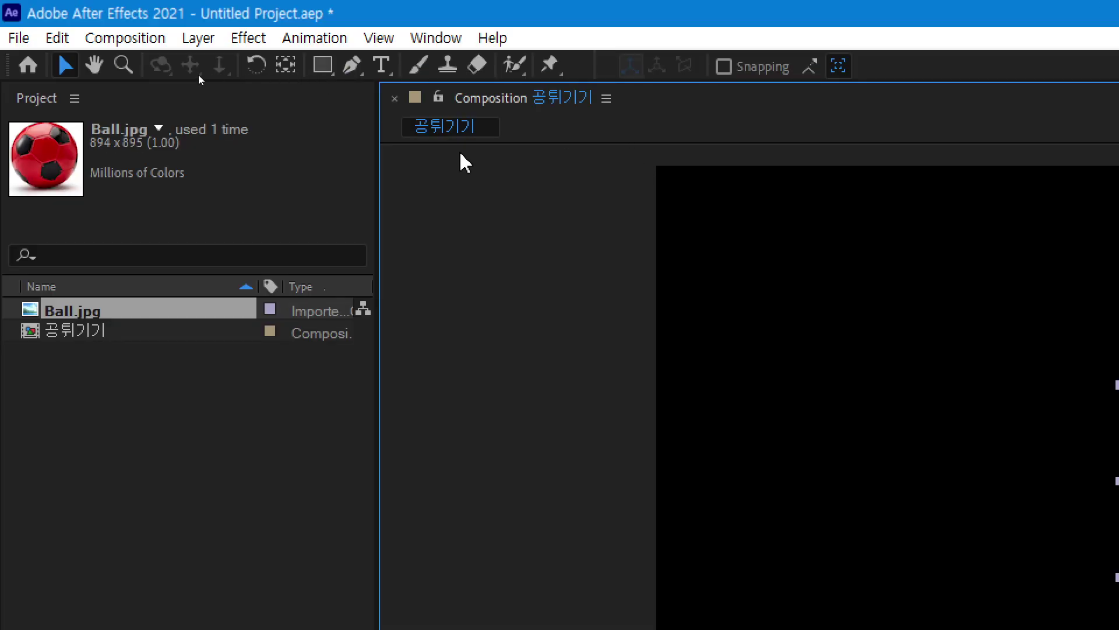
click(322, 65)
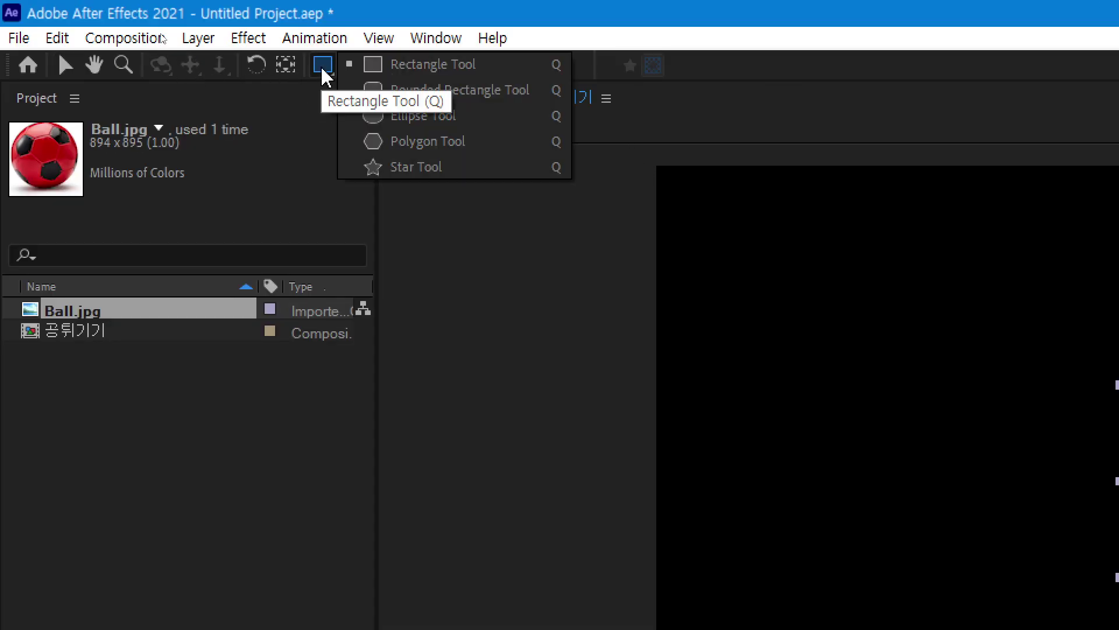
click(448, 125)
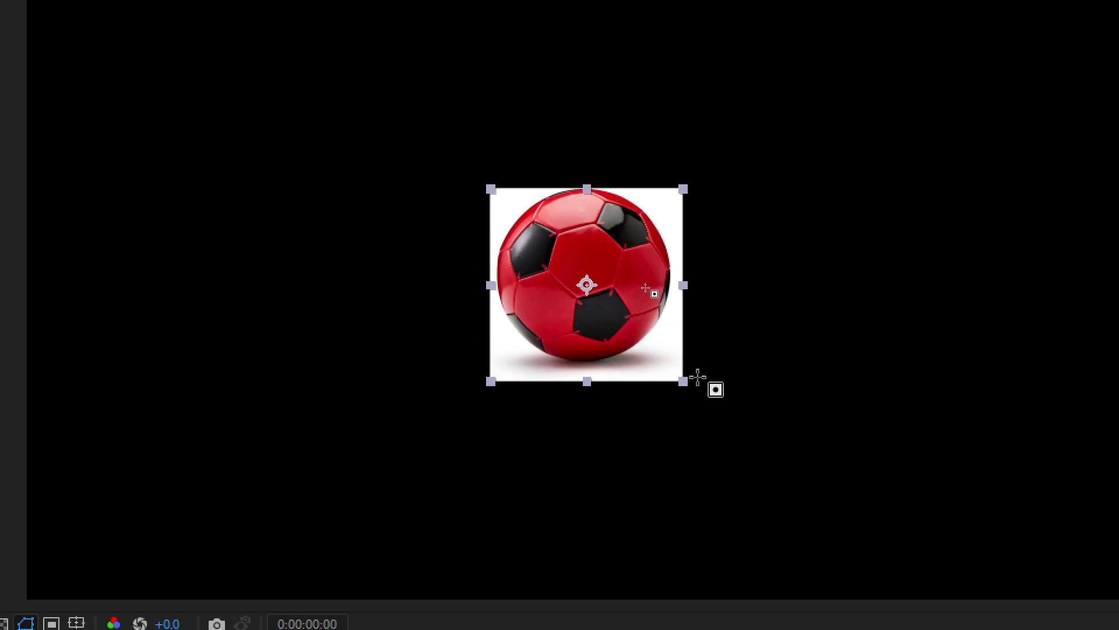
drag(502, 203, 550, 295)
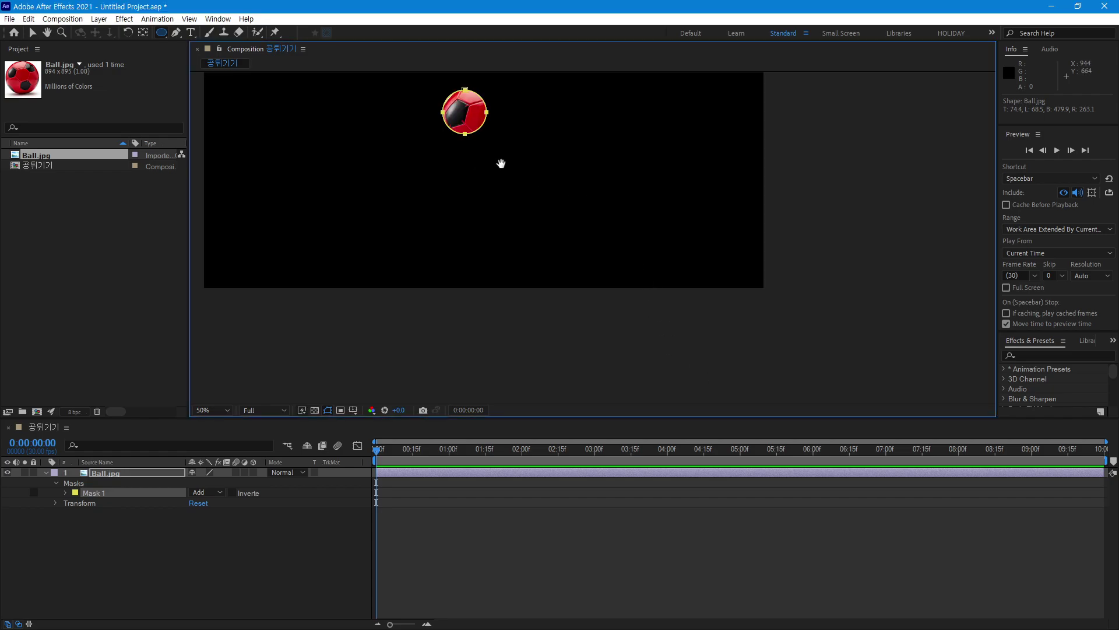
Step: Put the circular mask into free transform, try rotating it, and undo the rotation
drag(502, 165, 577, 267)
scroll(607, 235, down, 2)
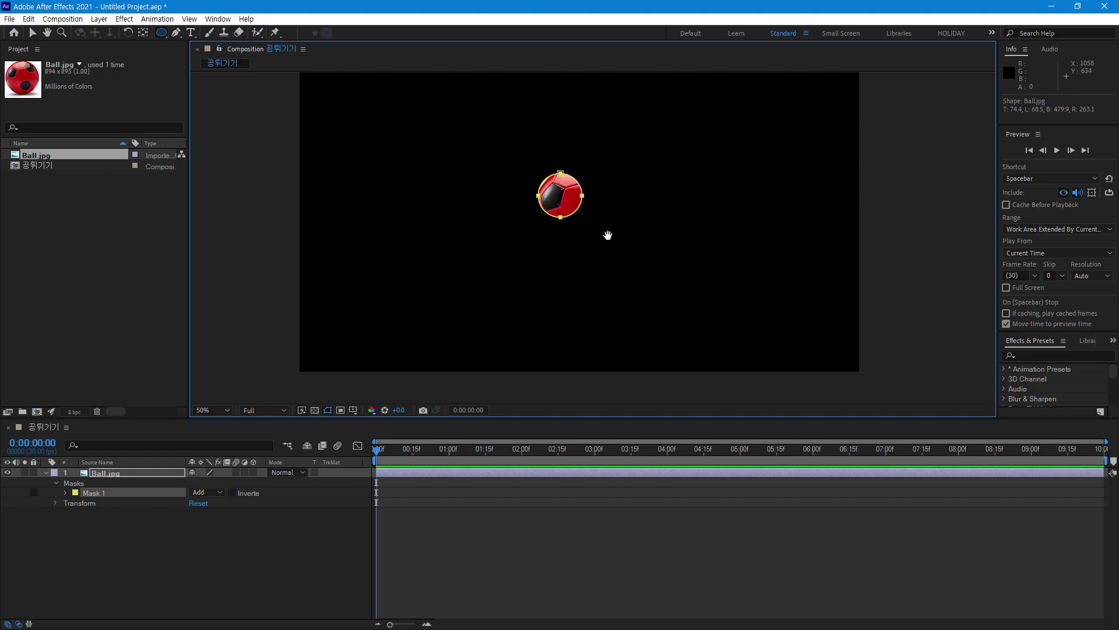
key(z)
click(565, 184)
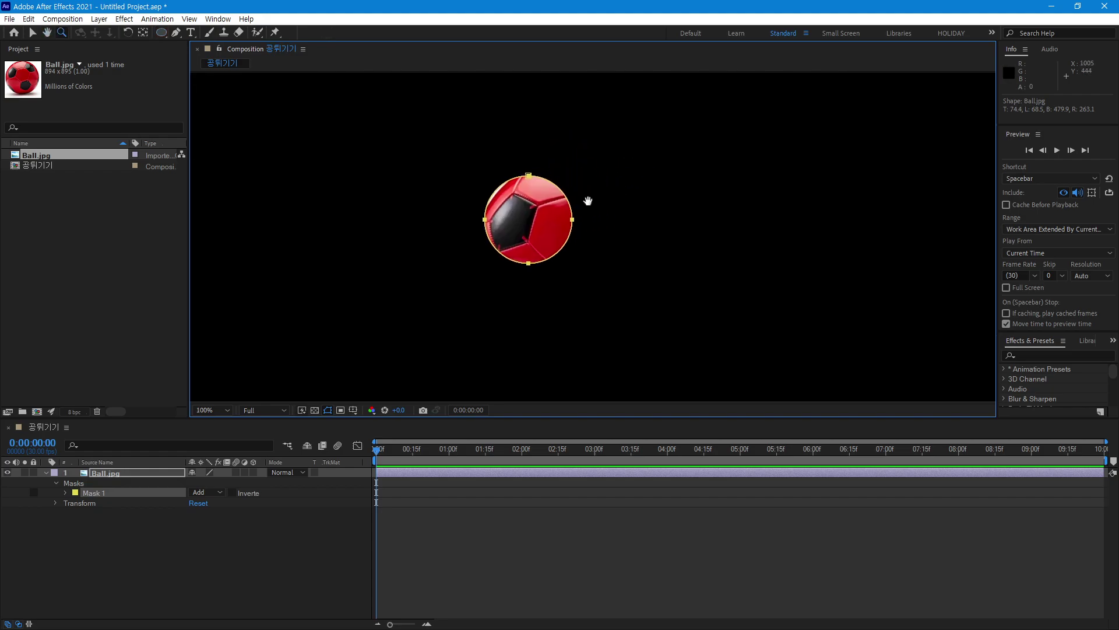
key(v)
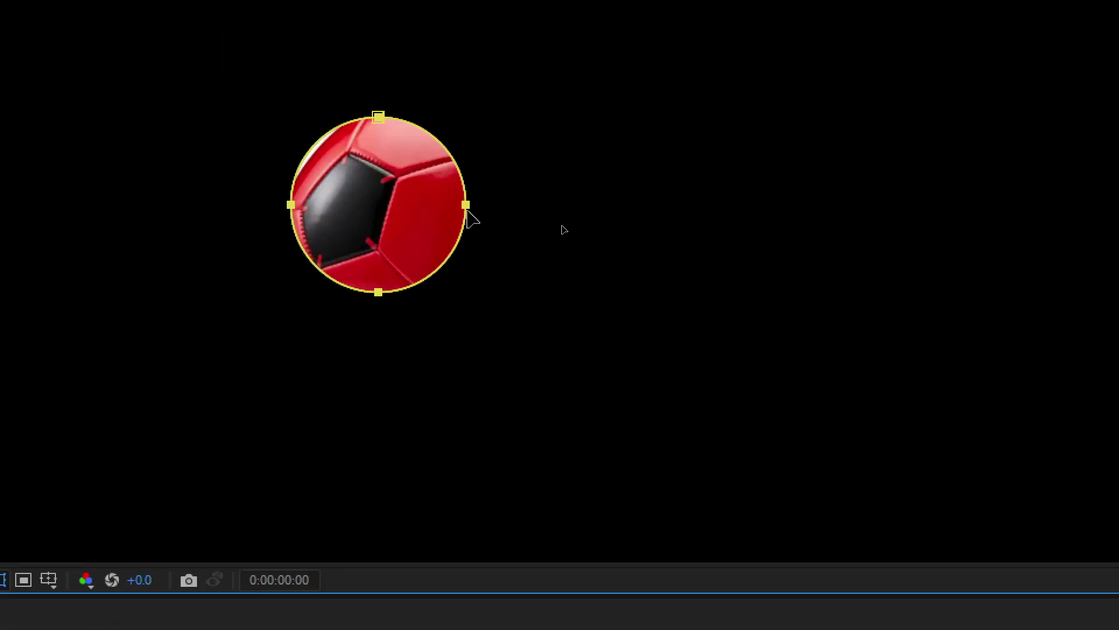
click(466, 206)
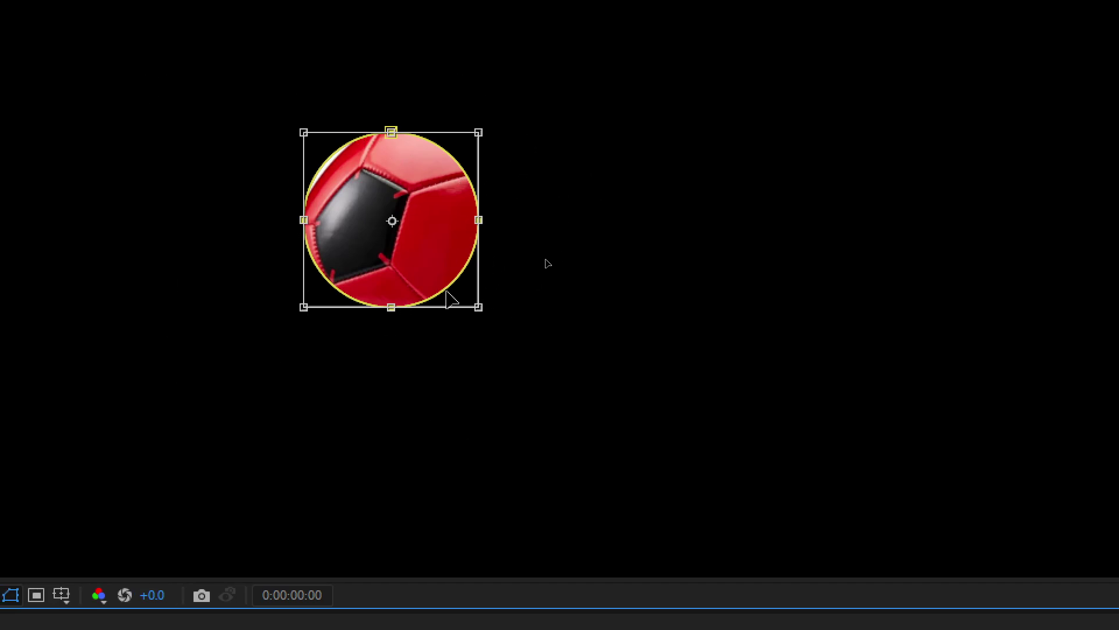
drag(517, 226, 505, 534)
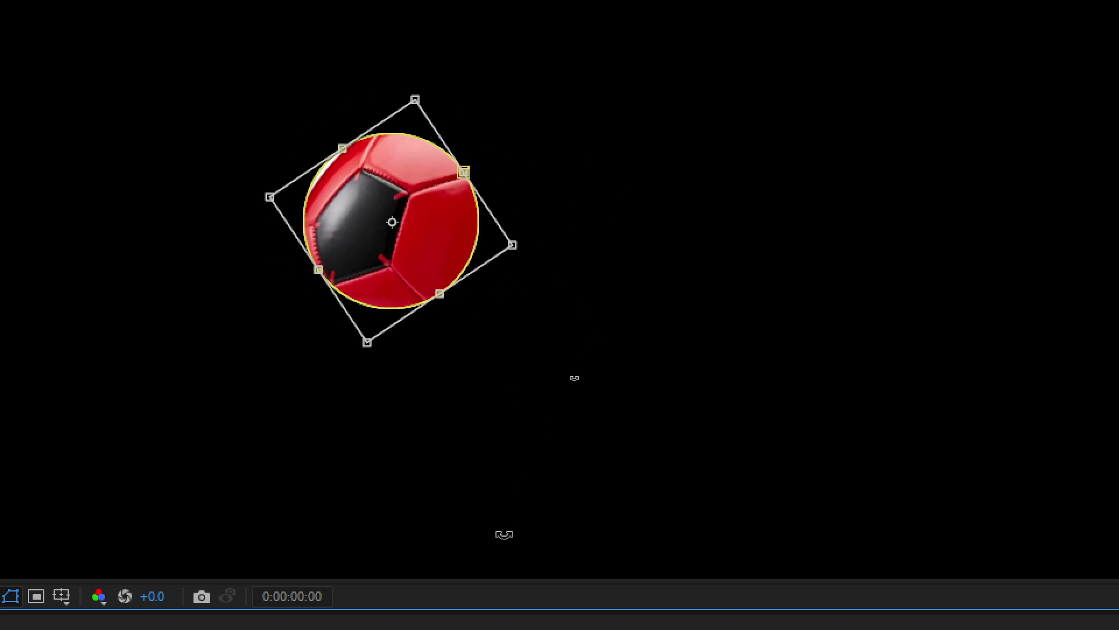
key(ctrl+z)
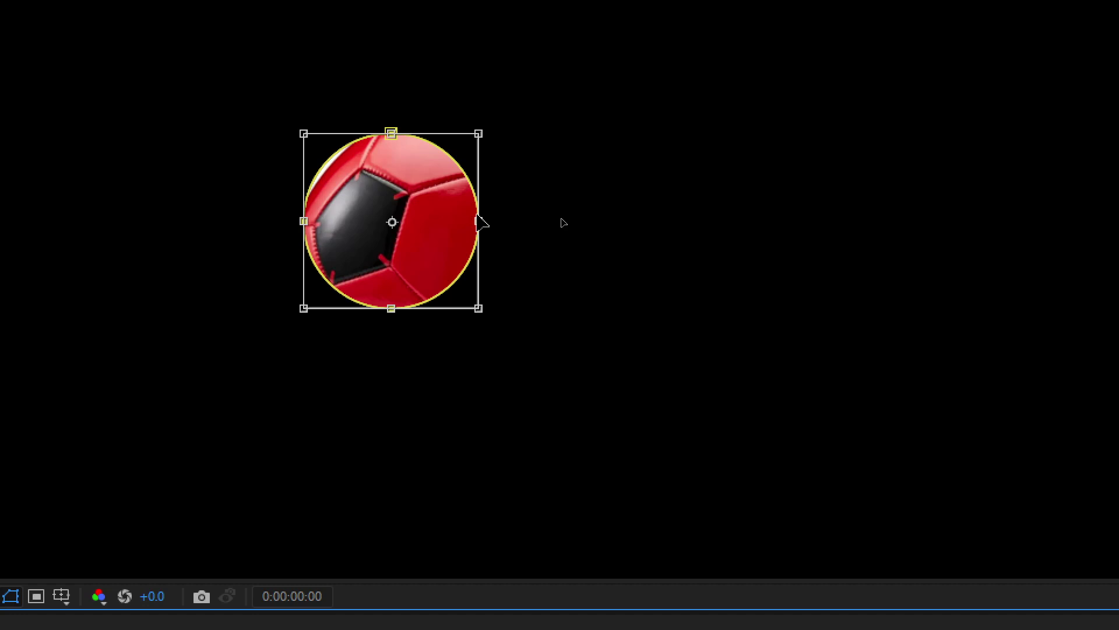
Step: Stretch the mask on all four sides so that it follows the ball's outline and cuts off the white background
drag(481, 222, 637, 227)
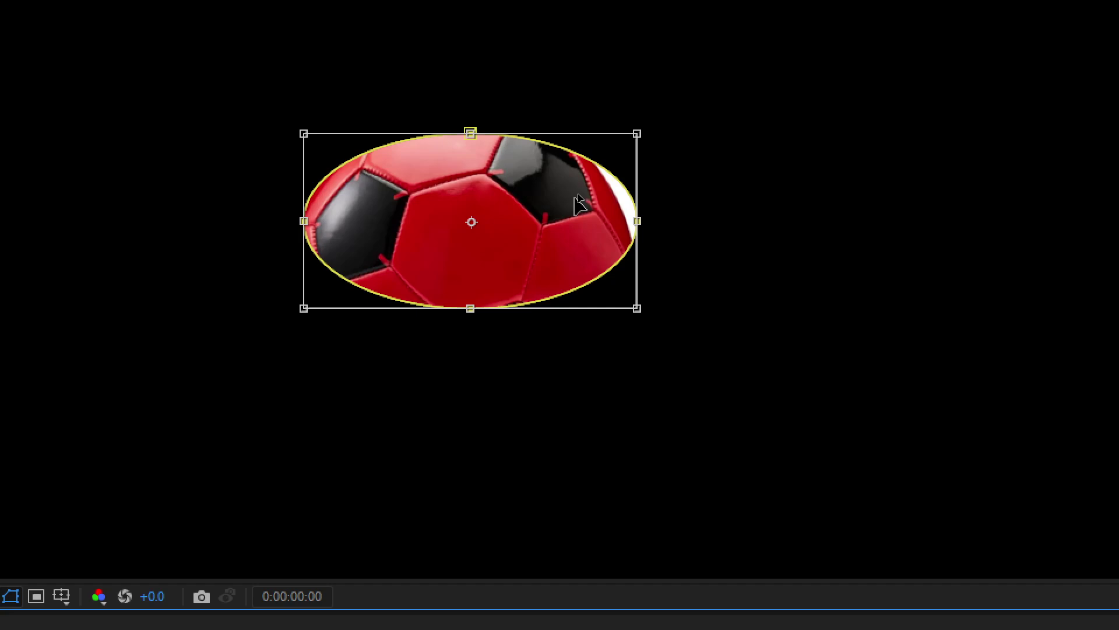
drag(470, 309, 497, 455)
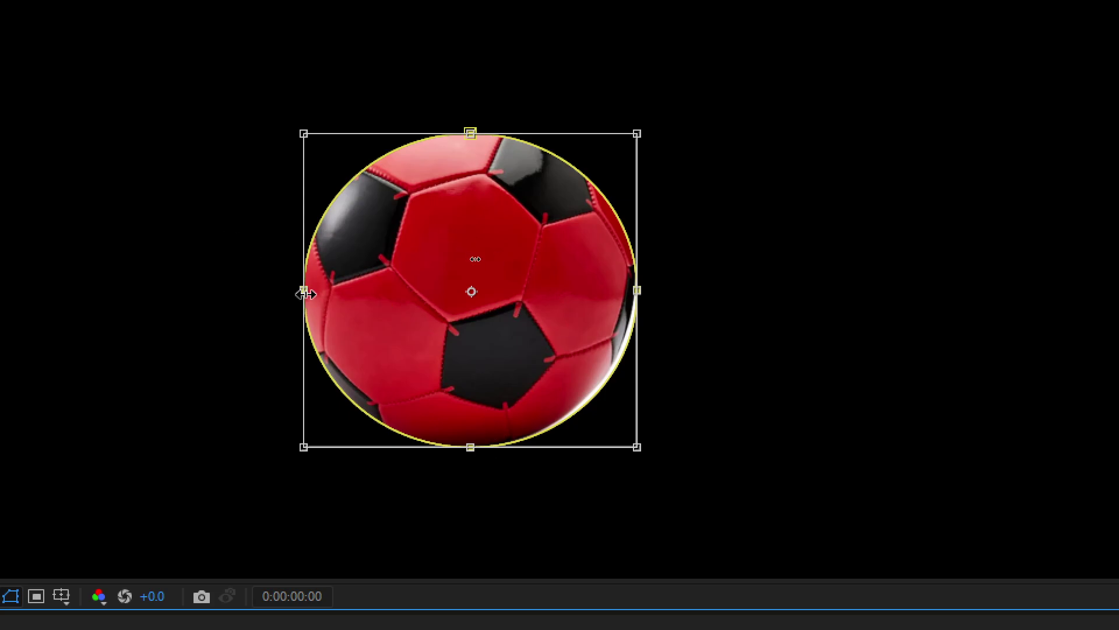
mouse_move(304, 291)
mouse_down()
mouse_move(278, 297)
mouse_move(290, 304)
mouse_up()
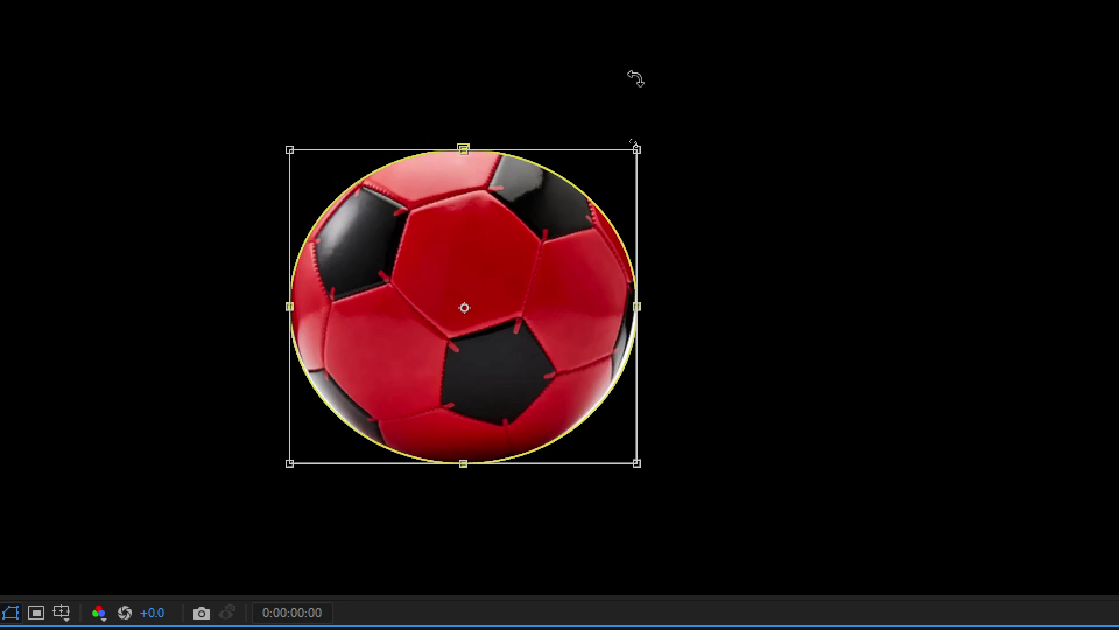
drag(464, 149, 467, 121)
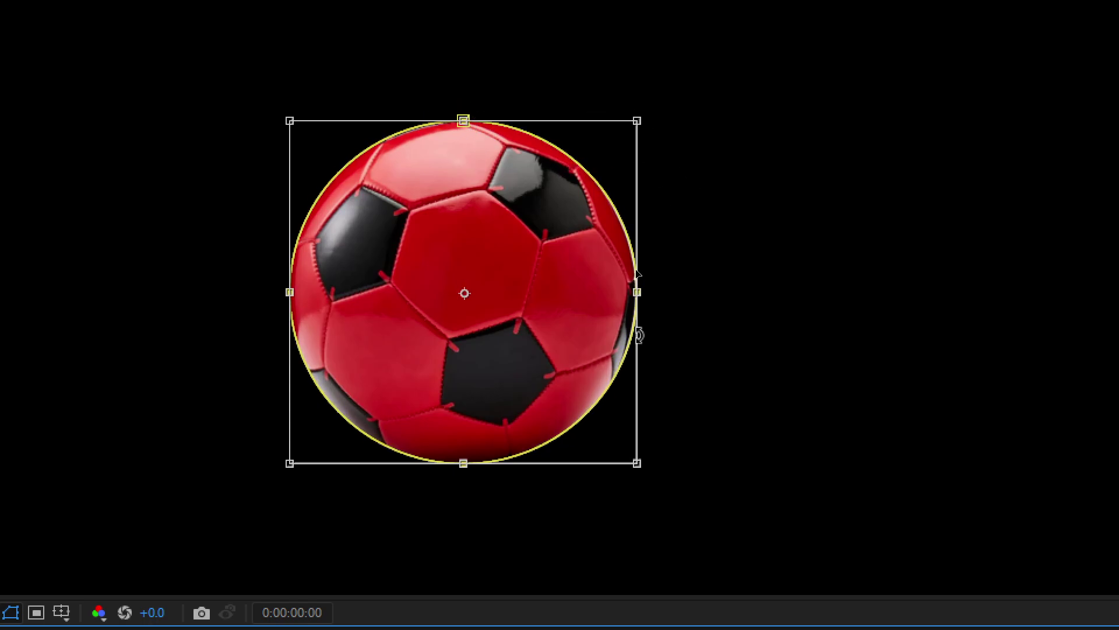
mouse_move(637, 294)
mouse_down()
mouse_move(680, 299)
mouse_move(637, 306)
mouse_up()
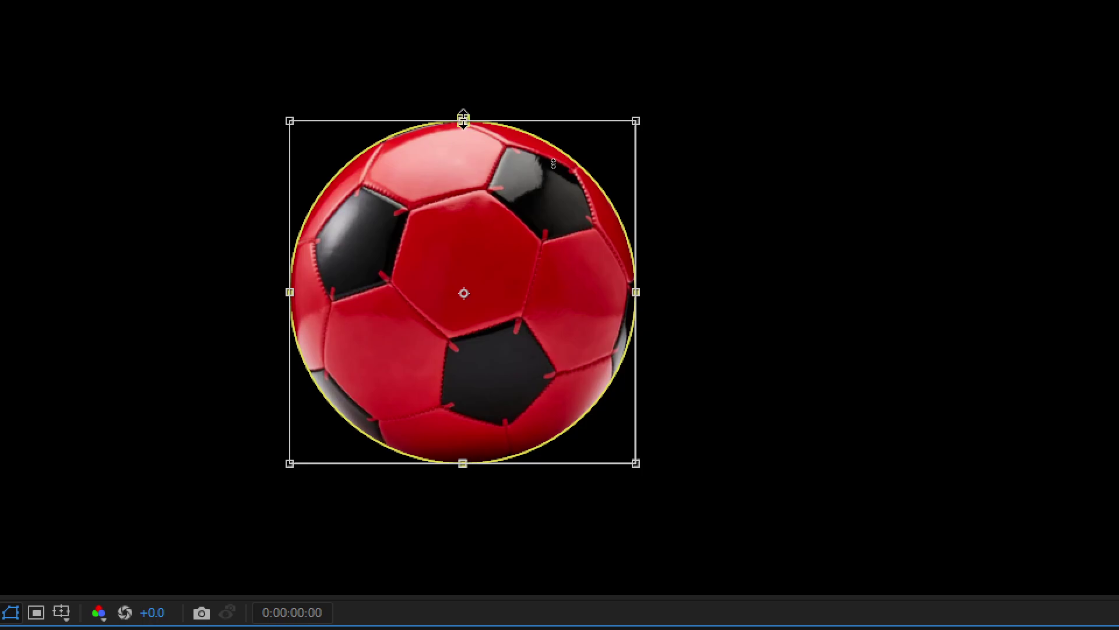
mouse_move(464, 120)
mouse_down()
mouse_move(465, 98)
mouse_move(463, 120)
mouse_up()
mouse_move(290, 292)
mouse_down()
mouse_move(270, 305)
mouse_move(292, 313)
mouse_up()
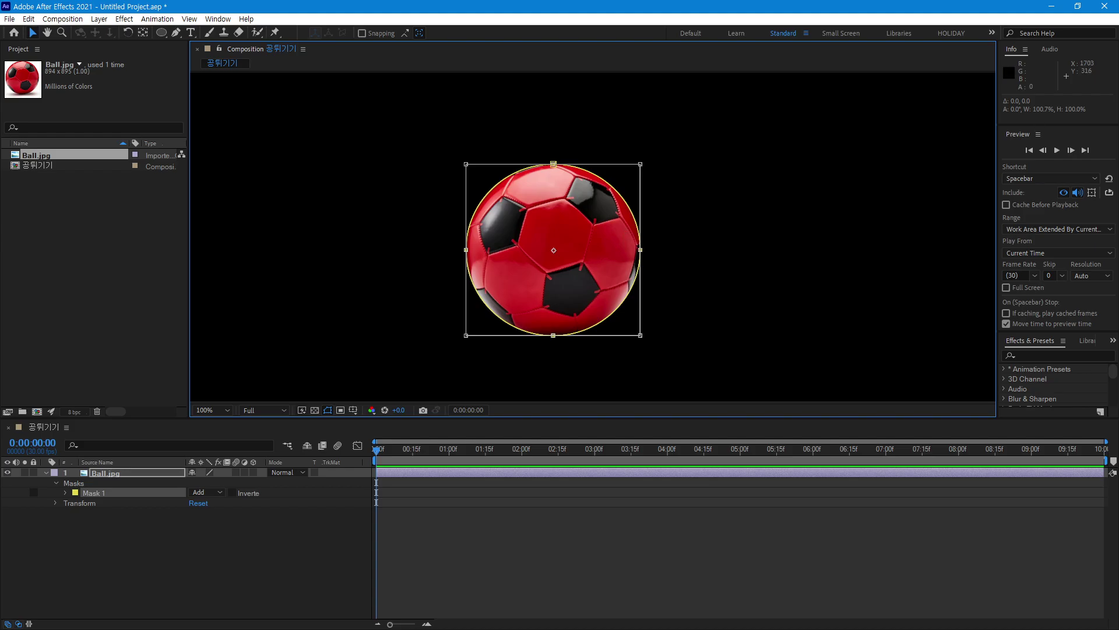
Step: Save the project as 20241219.aep in the H: drive's 02_AE\20241219 folder and deselect the mask
key(ctrl+s)
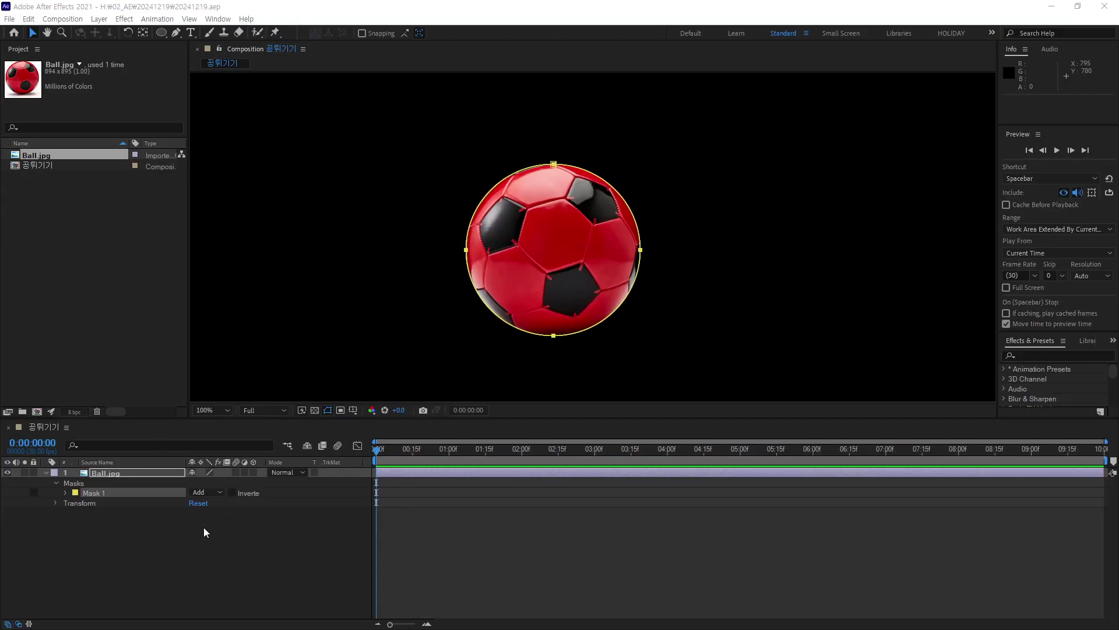
click(204, 527)
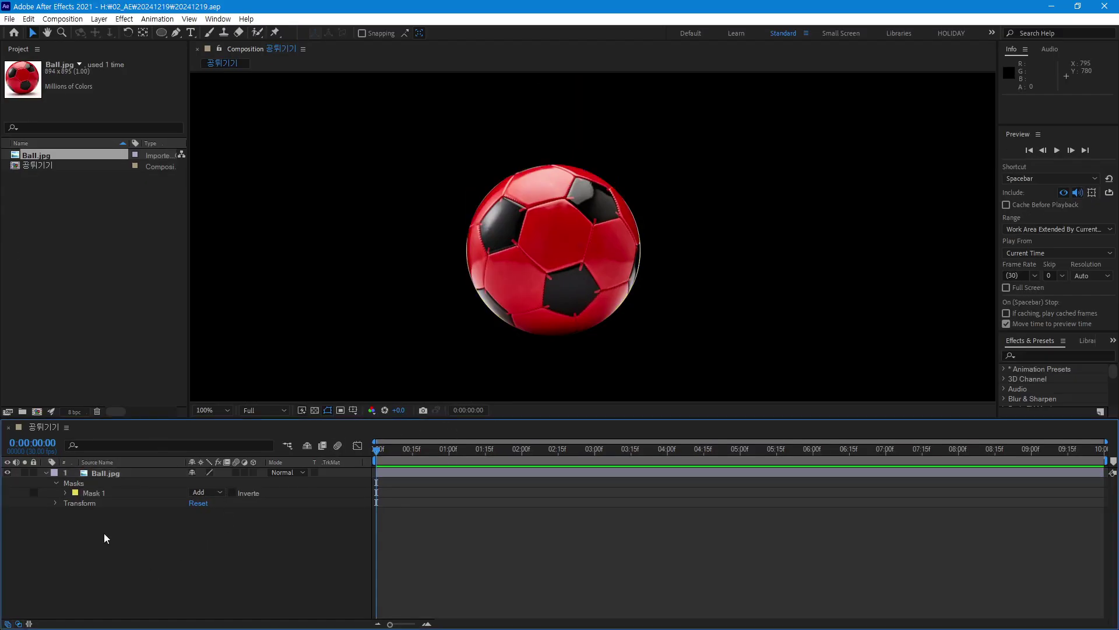
Step: Move the masked ball to the upper-left part of the frame, at about position 432, 236
click(121, 472)
key(h)
scroll(750, 220, down, 2)
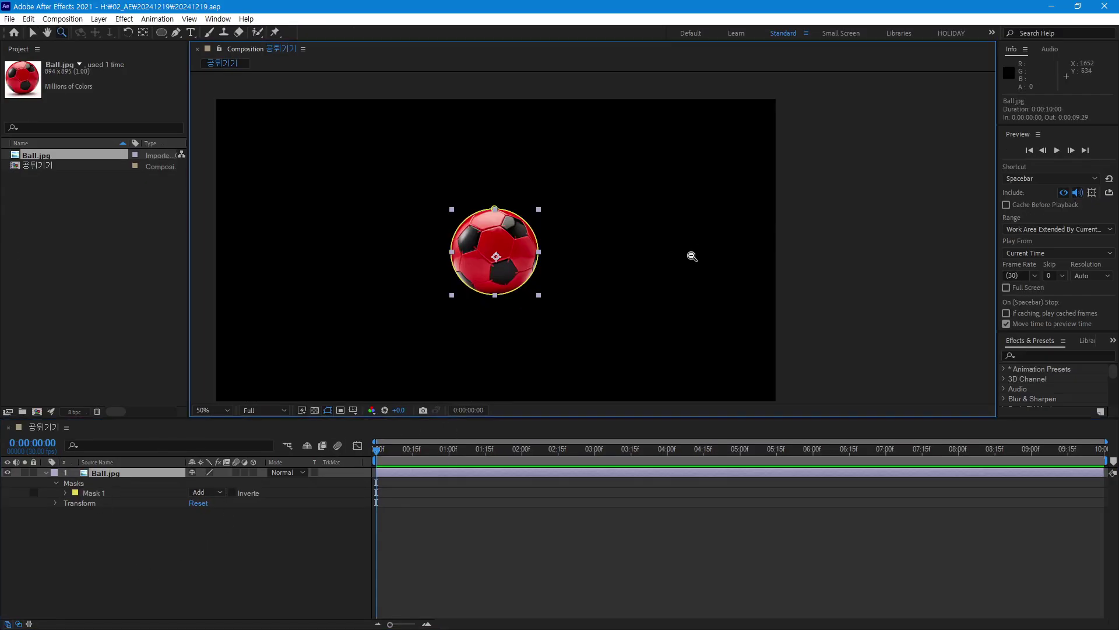
drag(541, 275, 639, 257)
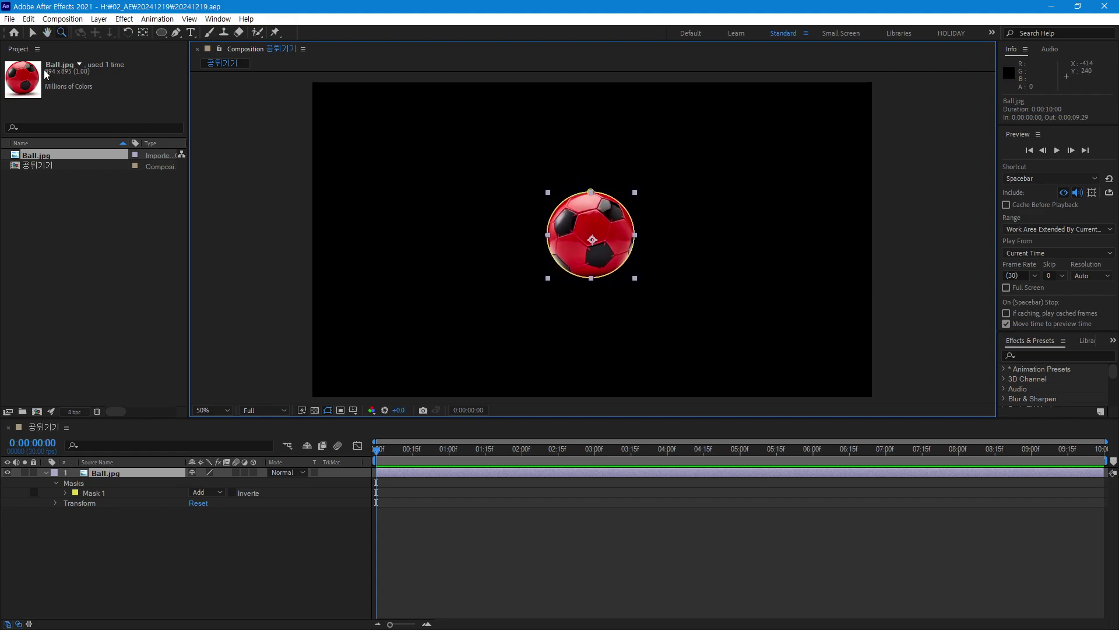
click(32, 32)
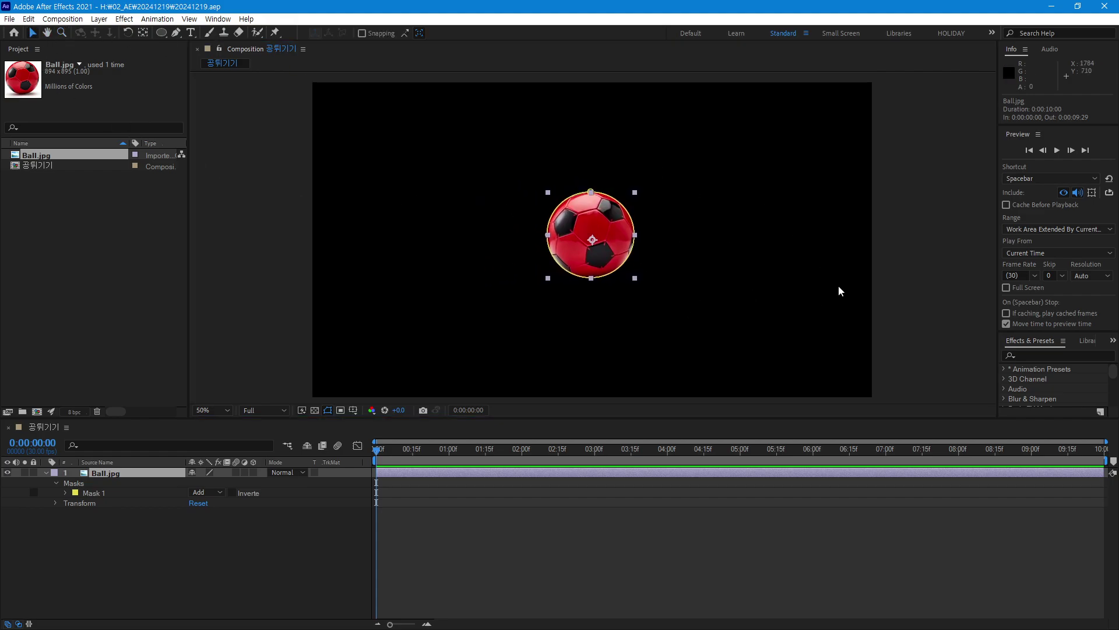
click(916, 323)
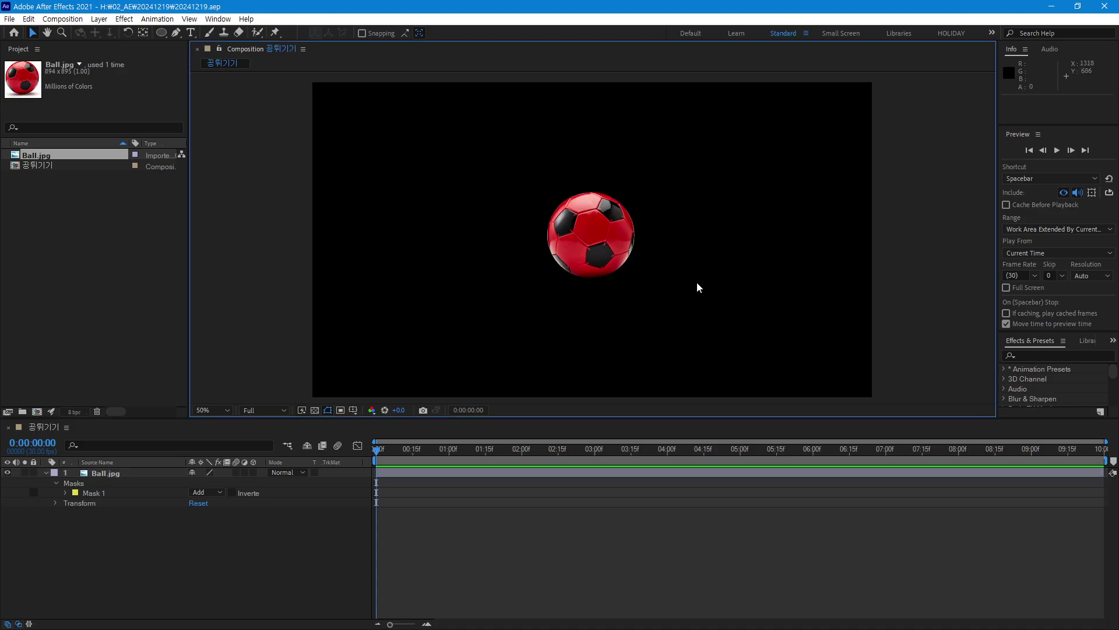
click(597, 238)
drag(598, 237, 450, 156)
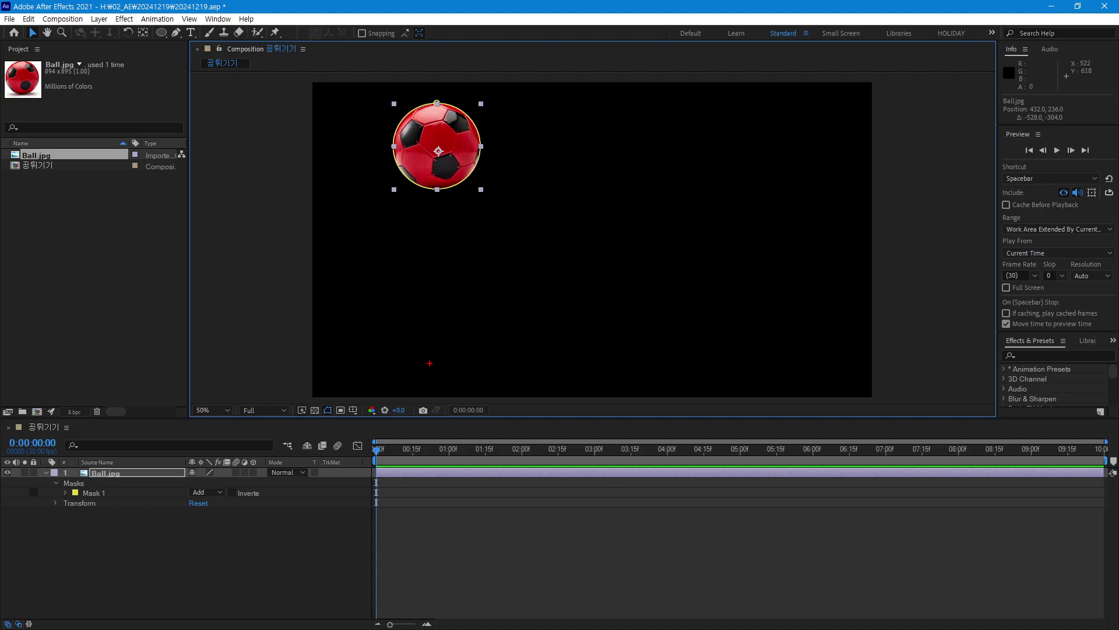
drag(429, 363, 431, 202)
mouse_move(459, 240)
mouse_down()
mouse_move(459, 369)
mouse_move(490, 275)
mouse_move(526, 367)
mouse_move(557, 295)
mouse_move(598, 358)
mouse_move(626, 315)
mouse_move(656, 353)
mouse_up()
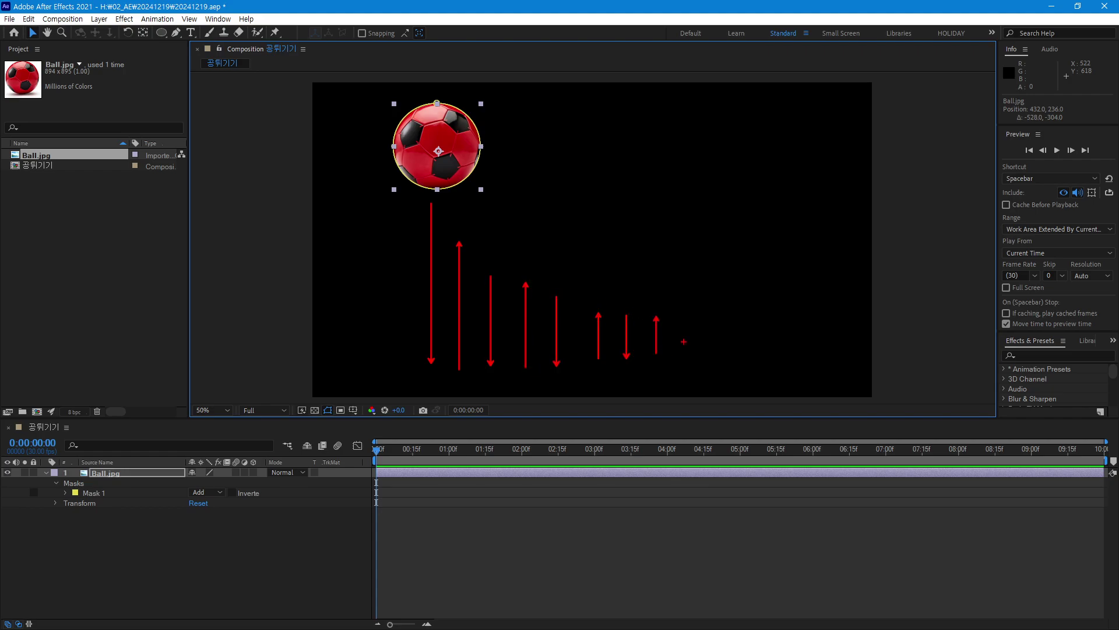
key(Escape)
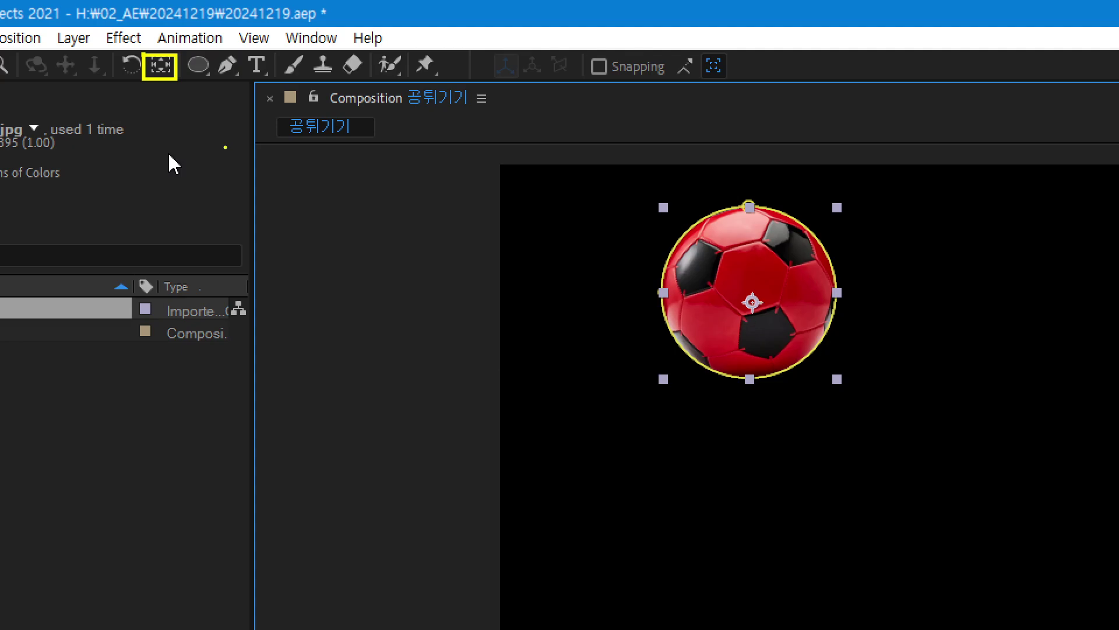
Step: Move the ball layer's anchor point off the ball with the Pan Behind tool and set it back at the ball's centre
click(161, 66)
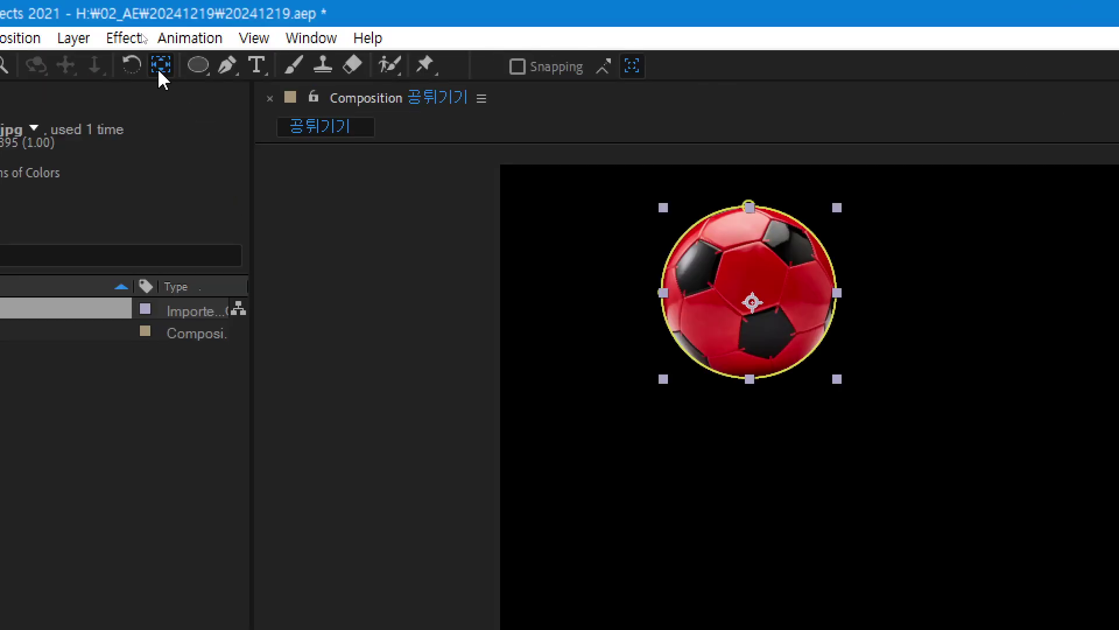
drag(755, 303, 601, 414)
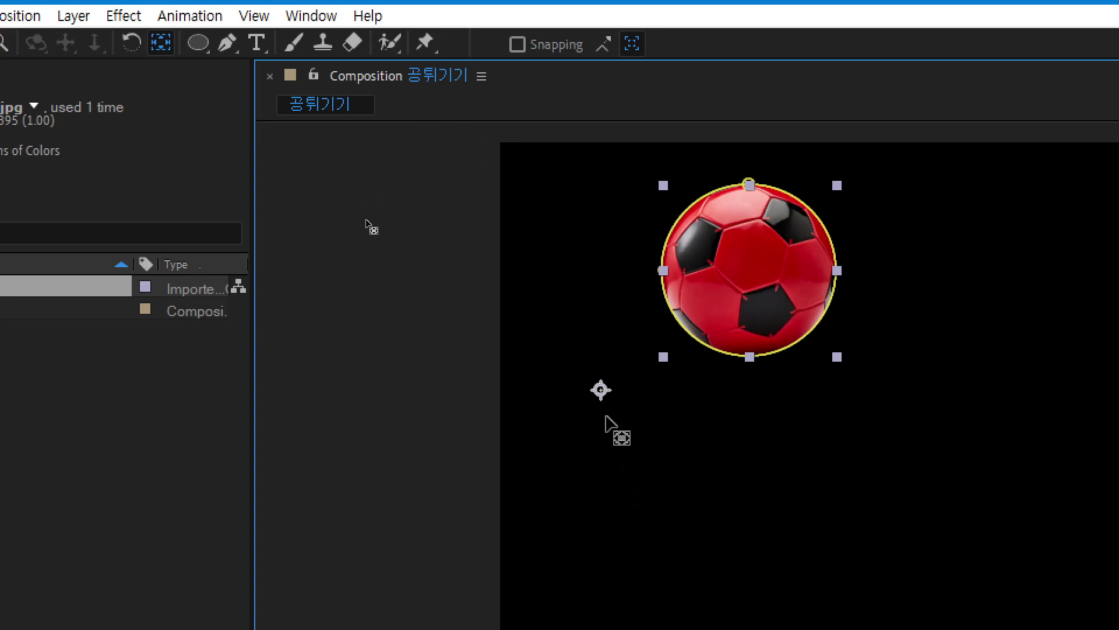
drag(602, 390, 751, 276)
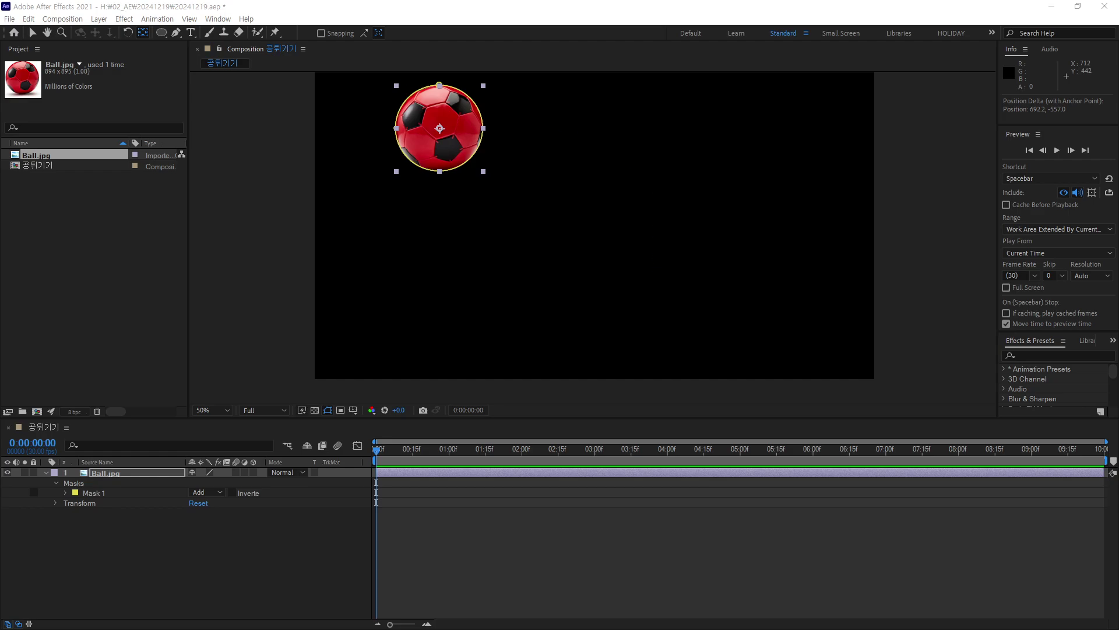
drag(527, 110, 537, 173)
mouse_move(523, 109)
mouse_down()
mouse_move(537, 132)
mouse_move(577, 116)
mouse_move(598, 122)
mouse_up()
mouse_move(617, 83)
mouse_down()
mouse_move(689, 81)
mouse_move(677, 107)
mouse_up()
mouse_move(687, 65)
mouse_down()
mouse_move(678, 106)
mouse_move(706, 100)
mouse_up()
drag(733, 72, 790, 77)
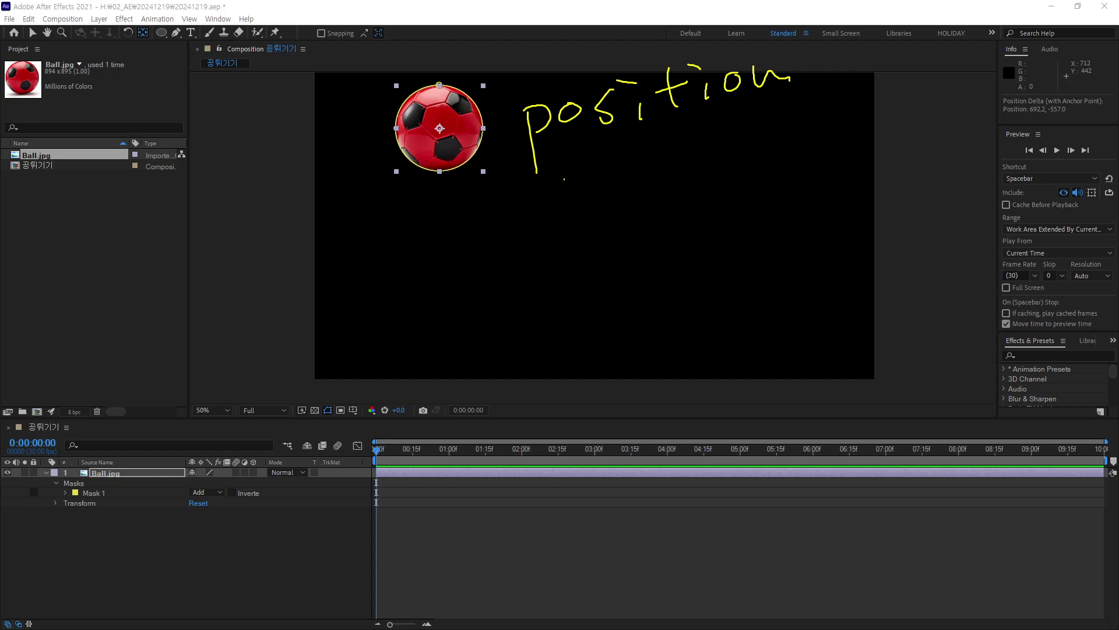
drag(565, 169, 555, 219)
drag(604, 182, 604, 205)
mouse_move(638, 170)
mouse_down()
mouse_move(632, 185)
mouse_move(683, 134)
mouse_move(751, 152)
mouse_up()
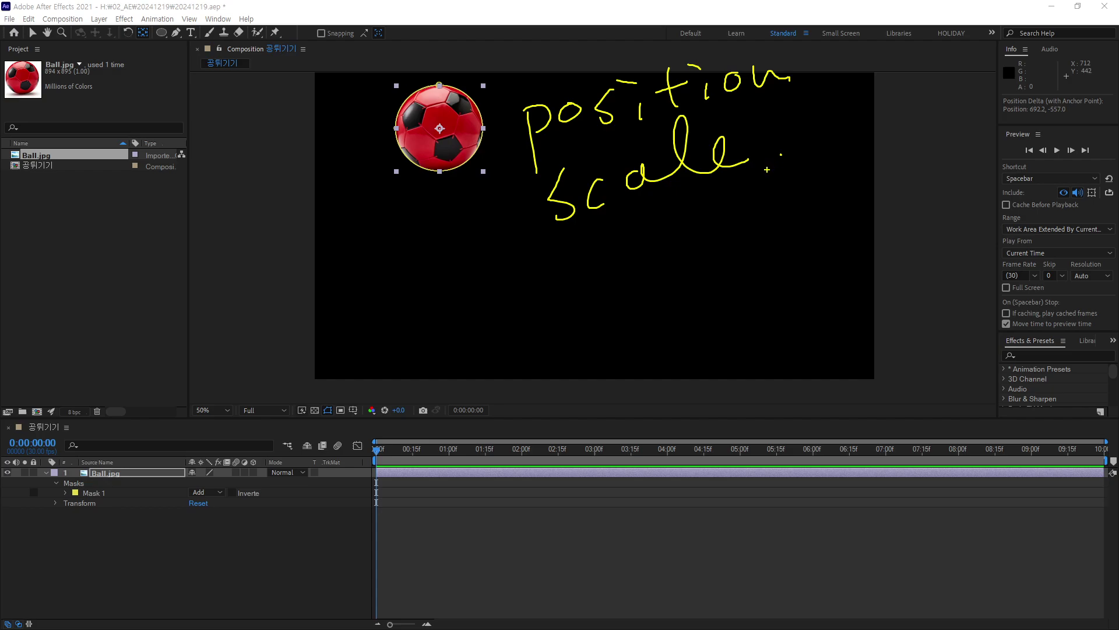
mouse_move(564, 256)
mouse_down()
mouse_move(580, 317)
mouse_move(573, 284)
mouse_move(631, 274)
mouse_up()
drag(644, 263, 683, 251)
drag(657, 242, 666, 286)
mouse_move(688, 256)
mouse_down()
mouse_move(716, 258)
mouse_move(750, 231)
mouse_move(737, 259)
mouse_up()
mouse_move(749, 210)
mouse_down()
mouse_move(764, 212)
mouse_move(775, 247)
mouse_up()
drag(802, 221, 853, 222)
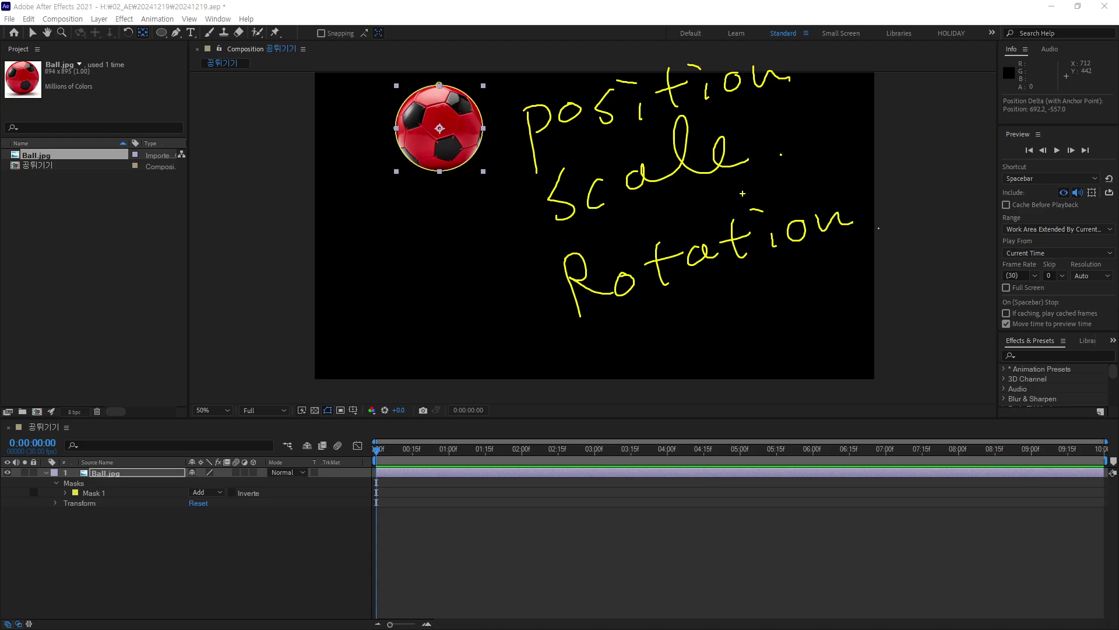
mouse_move(613, 348)
mouse_down()
mouse_move(600, 400)
mouse_move(609, 350)
mouse_move(671, 373)
mouse_move(656, 388)
mouse_up()
mouse_move(692, 353)
mouse_down()
mouse_move(742, 336)
mouse_move(738, 315)
mouse_move(761, 351)
mouse_up()
drag(738, 316, 751, 321)
mouse_move(770, 330)
mouse_down()
mouse_move(809, 311)
mouse_move(797, 339)
mouse_up()
mouse_move(817, 304)
mouse_down()
mouse_move(839, 318)
mouse_move(839, 373)
mouse_up()
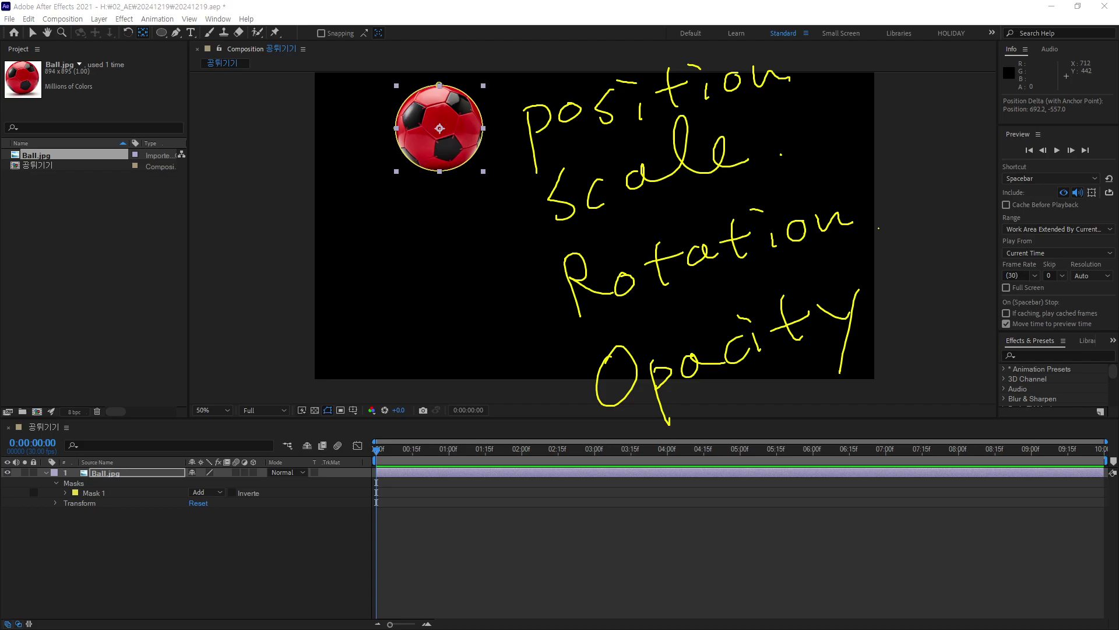
mouse_move(508, 153)
mouse_down()
mouse_move(475, 171)
mouse_move(512, 269)
mouse_move(539, 402)
mouse_move(560, 396)
mouse_up()
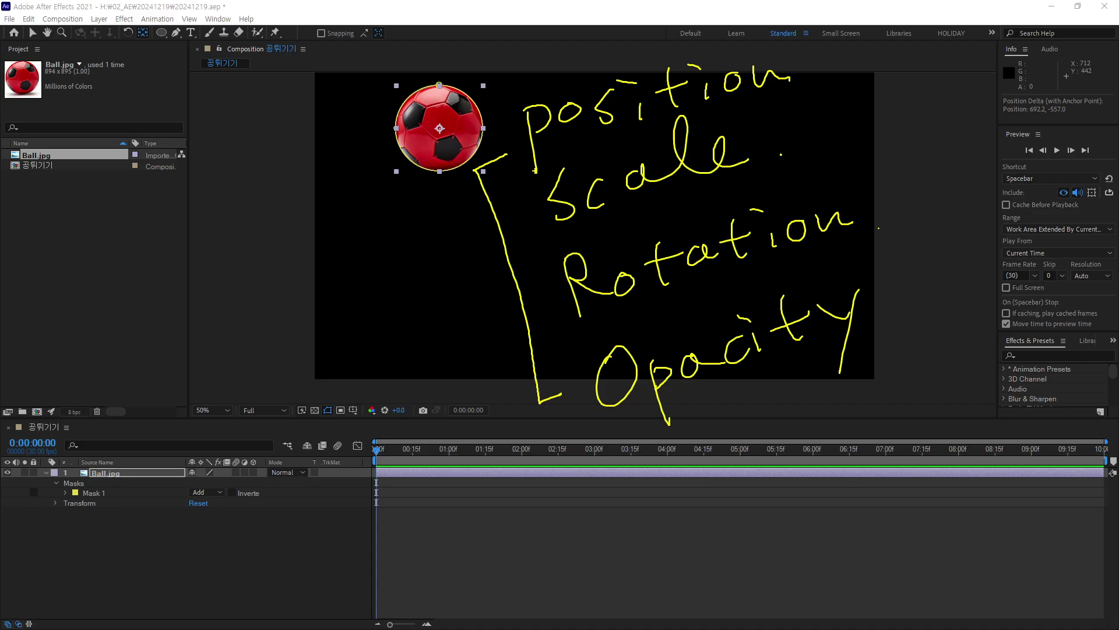
drag(535, 170, 754, 105)
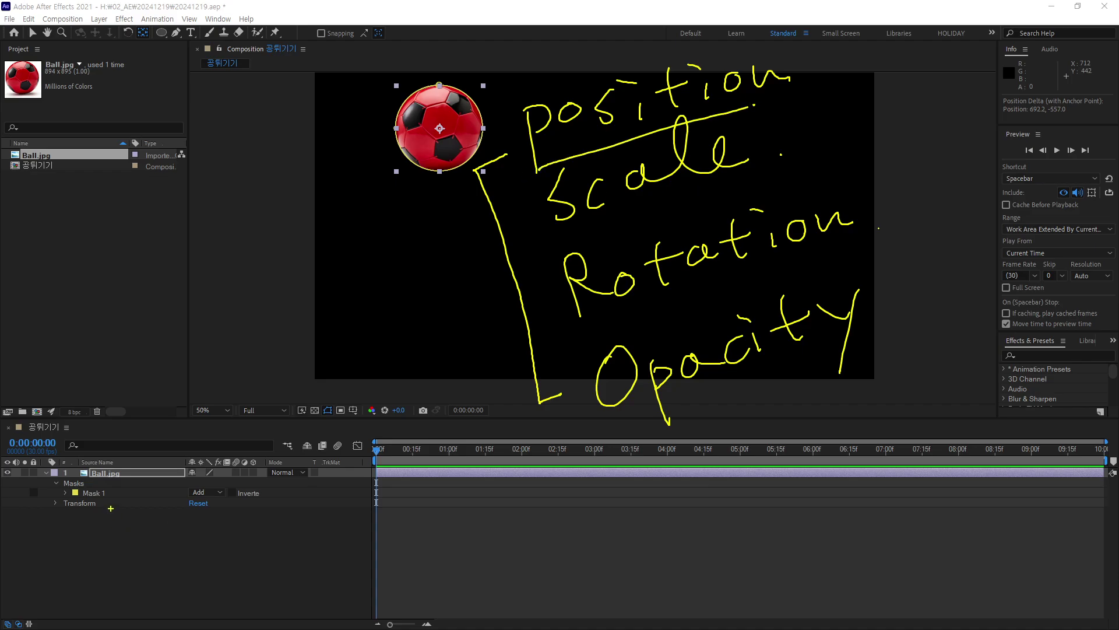
mouse_move(137, 498)
mouse_down()
mouse_move(84, 528)
mouse_move(220, 516)
mouse_move(142, 565)
mouse_move(198, 430)
mouse_move(96, 570)
mouse_move(184, 503)
mouse_up()
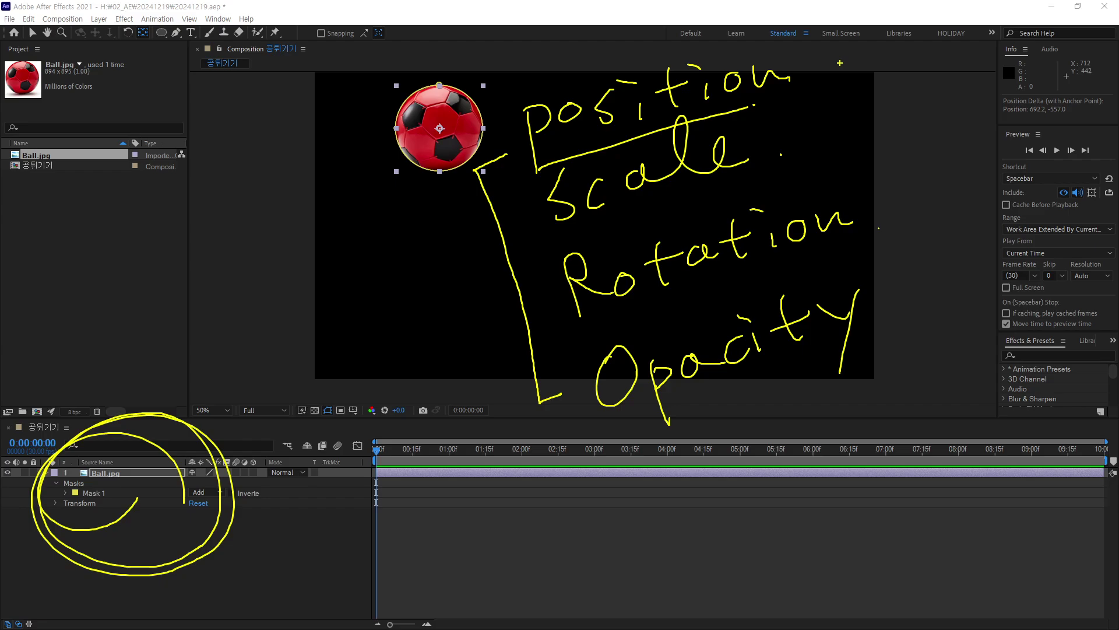
drag(845, 61, 840, 67)
mouse_move(854, 56)
mouse_down()
mouse_move(849, 66)
mouse_move(904, 58)
mouse_move(883, 82)
mouse_up()
mouse_move(924, 43)
mouse_down()
mouse_move(919, 62)
mouse_move(931, 57)
mouse_up()
drag(862, 139, 868, 148)
drag(870, 141, 874, 149)
drag(921, 122, 913, 169)
mouse_move(944, 114)
mouse_down()
mouse_move(942, 125)
mouse_move(953, 123)
mouse_up()
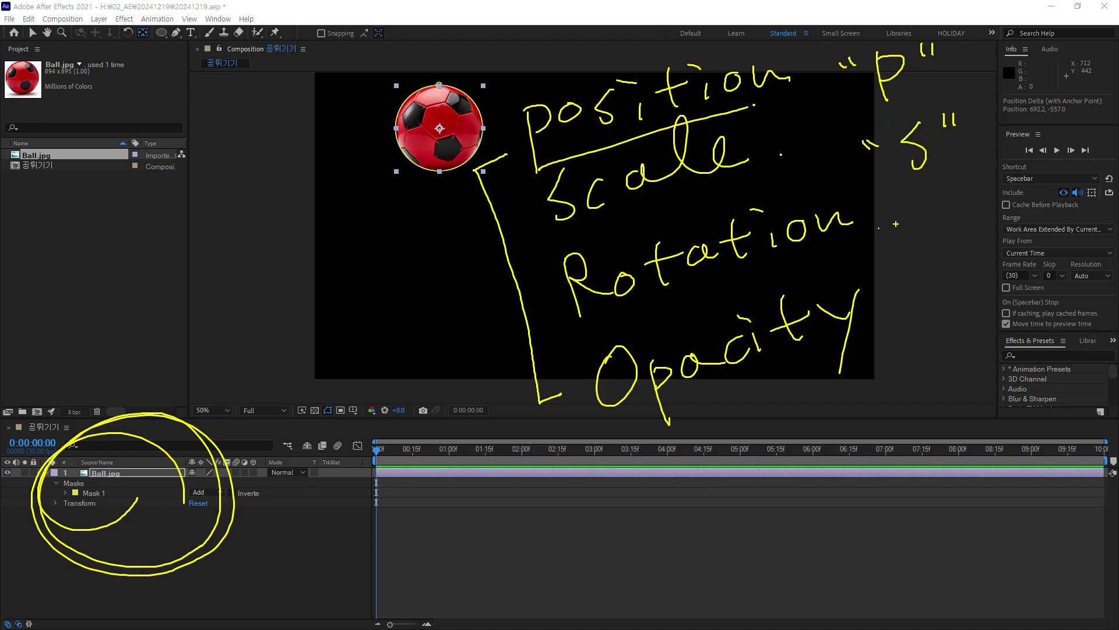
mouse_move(882, 215)
mouse_down()
mouse_move(877, 225)
mouse_move(885, 220)
mouse_up()
mouse_move(914, 199)
mouse_down()
mouse_move(919, 243)
mouse_move(936, 204)
mouse_move(918, 228)
mouse_move(956, 248)
mouse_up()
drag(974, 183, 975, 194)
drag(981, 182, 984, 194)
drag(891, 293, 898, 302)
drag(900, 290, 906, 299)
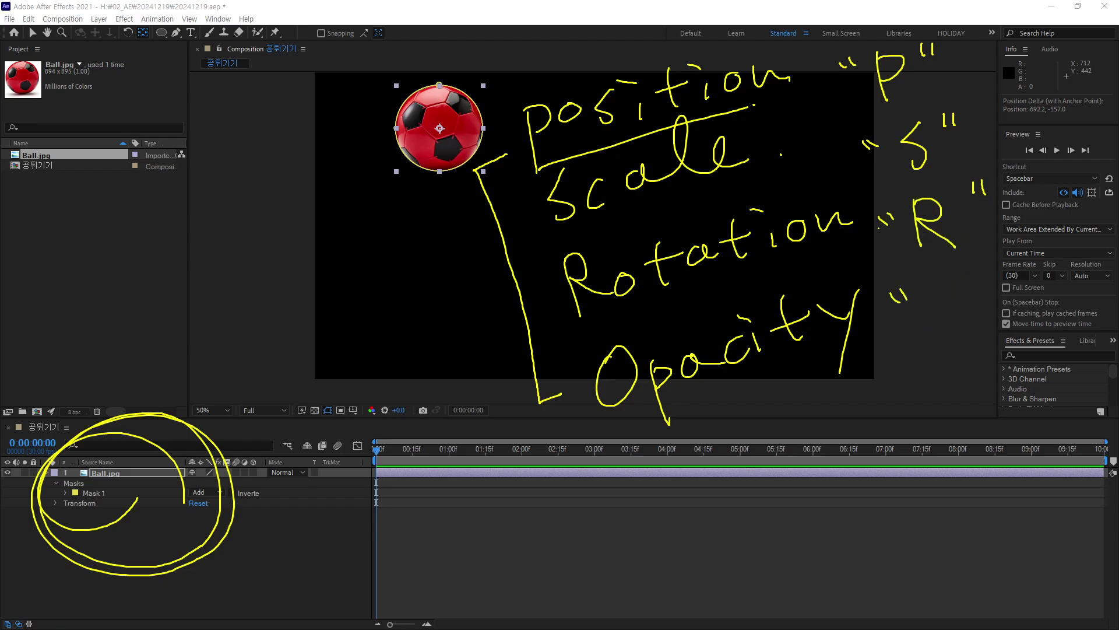
drag(1007, 262, 1003, 272)
drag(1014, 257, 1012, 271)
mouse_move(935, 296)
mouse_down()
mouse_move(987, 282)
mouse_move(961, 286)
mouse_move(972, 349)
mouse_up()
drag(570, 350, 573, 356)
drag(642, 325, 642, 337)
mouse_move(368, 351)
mouse_down()
mouse_move(347, 393)
mouse_move(356, 339)
mouse_up()
mouse_move(384, 357)
mouse_down()
mouse_move(437, 329)
mouse_move(440, 361)
mouse_up()
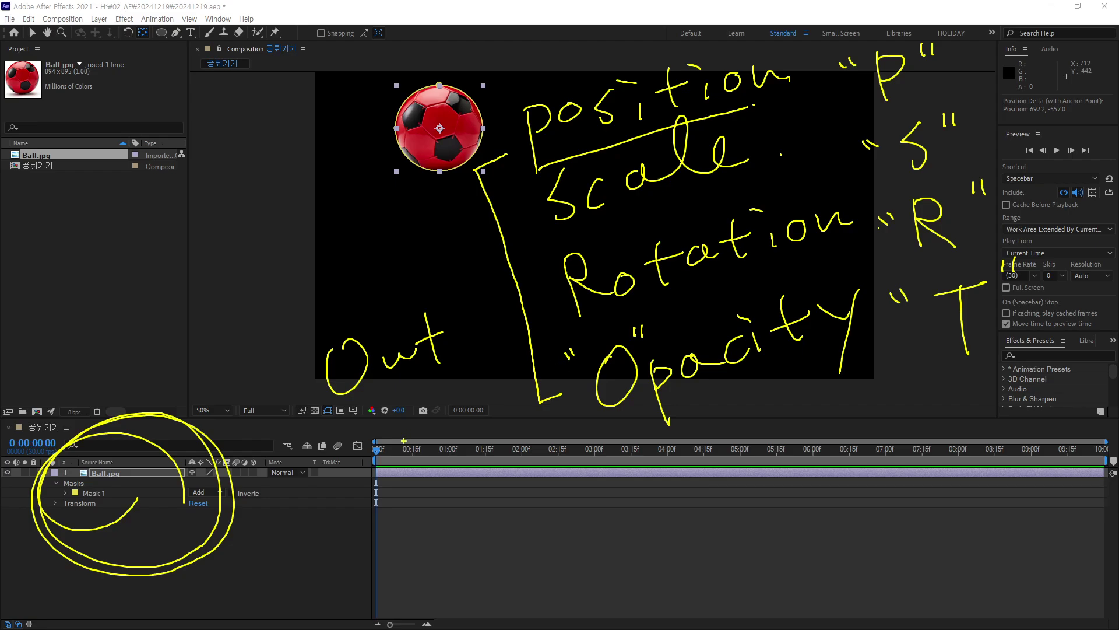
mouse_move(399, 476)
mouse_down()
mouse_move(332, 466)
mouse_move(416, 440)
mouse_move(411, 488)
mouse_move(354, 507)
mouse_move(417, 460)
mouse_up()
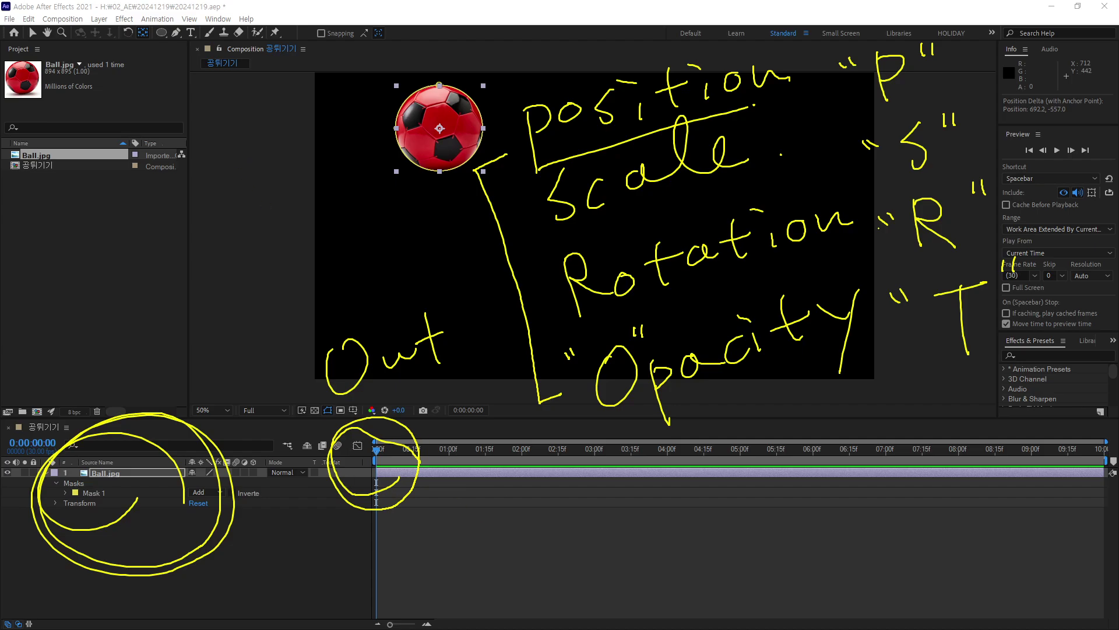
mouse_move(230, 142)
mouse_down()
mouse_move(288, 135)
mouse_move(296, 185)
mouse_move(258, 238)
mouse_move(225, 193)
mouse_move(224, 149)
mouse_up()
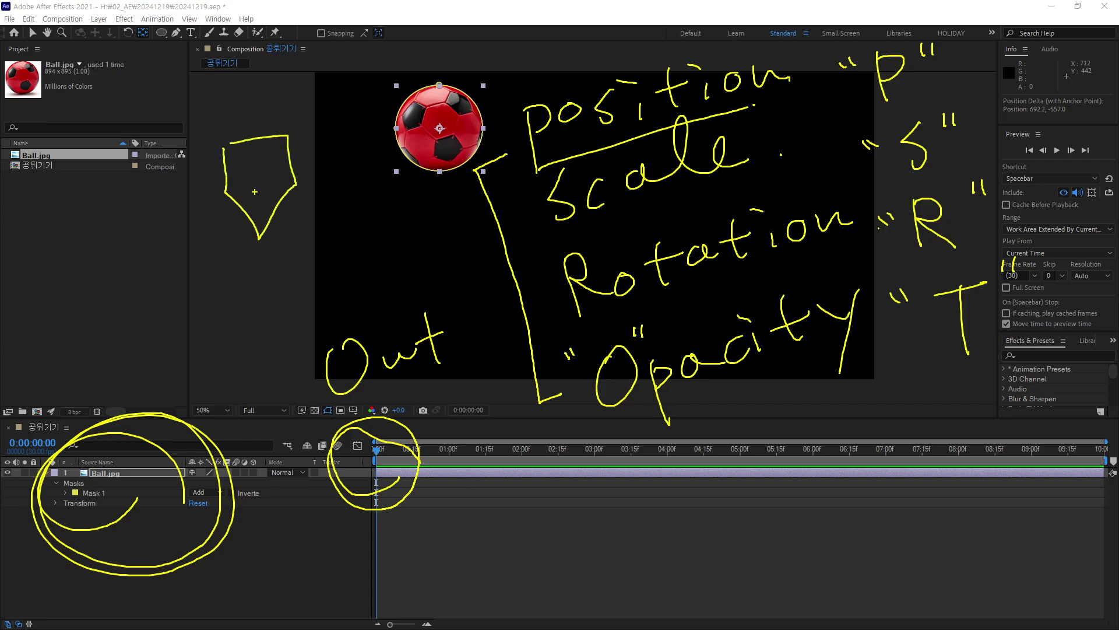
drag(254, 191, 286, 457)
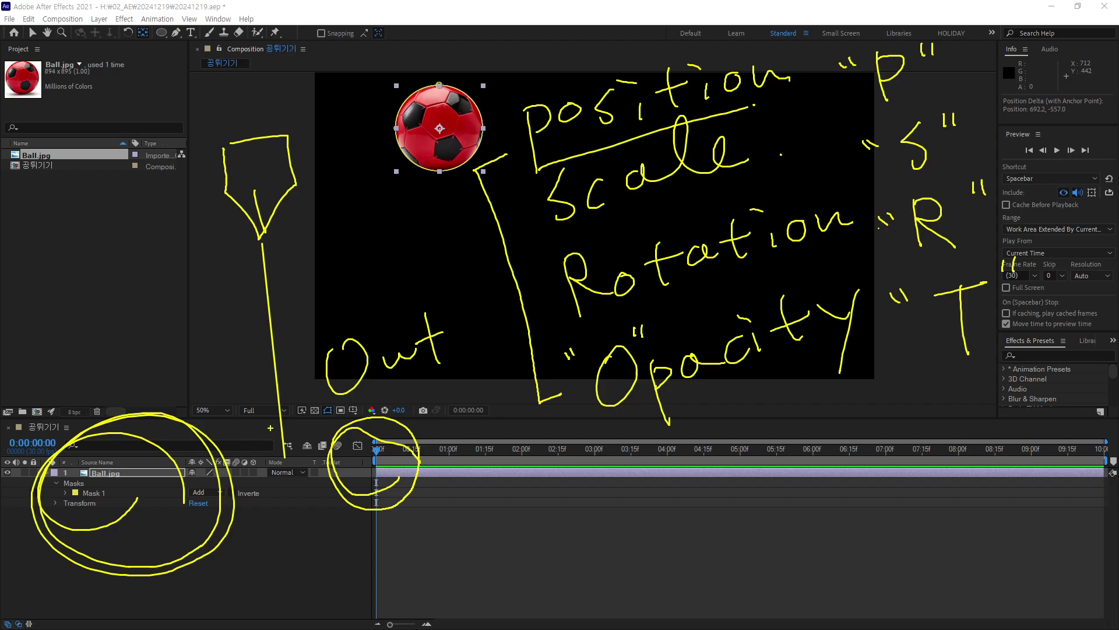
drag(232, 143, 221, 190)
mouse_move(265, 139)
mouse_down()
mouse_move(236, 204)
mouse_move(250, 217)
mouse_move(278, 214)
mouse_up()
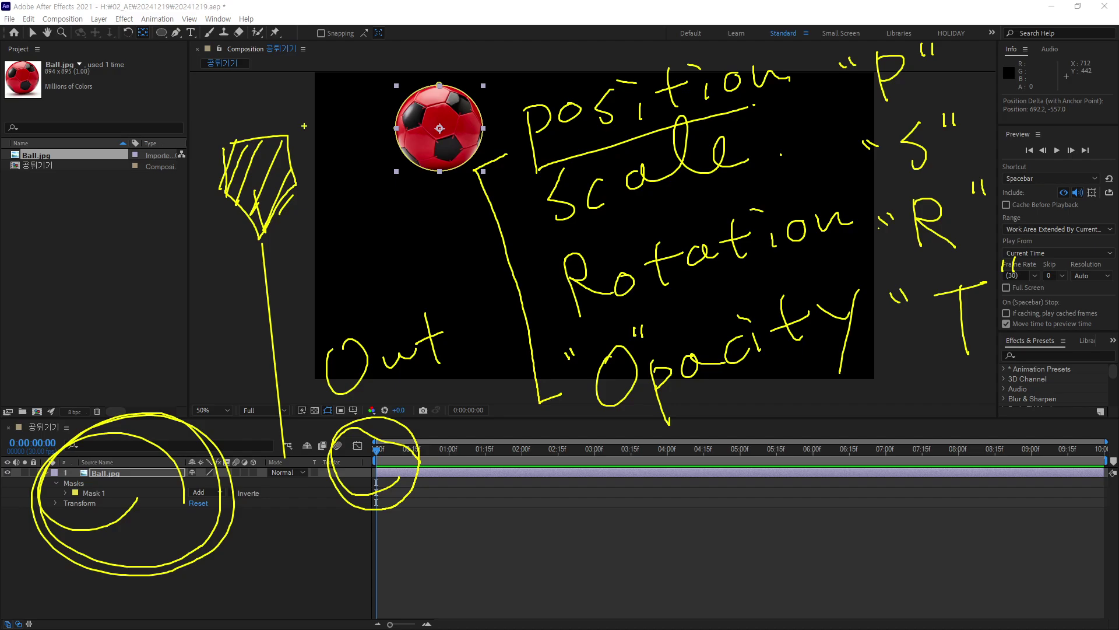
mouse_move(691, 495)
mouse_down()
mouse_move(778, 483)
mouse_move(746, 431)
mouse_move(758, 495)
mouse_up()
mouse_move(1043, 471)
mouse_down()
mouse_move(1064, 483)
mouse_move(1061, 545)
mouse_up()
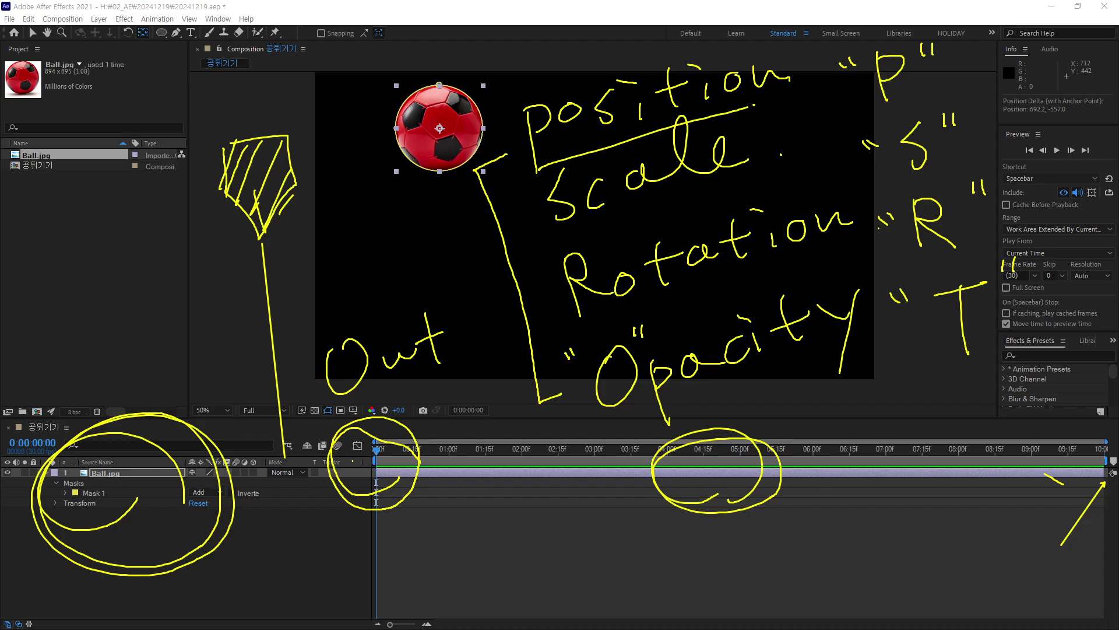
drag(332, 252, 343, 319)
mouse_move(366, 307)
mouse_down()
mouse_move(377, 283)
mouse_move(403, 298)
mouse_up()
drag(294, 252, 297, 260)
drag(350, 225, 360, 237)
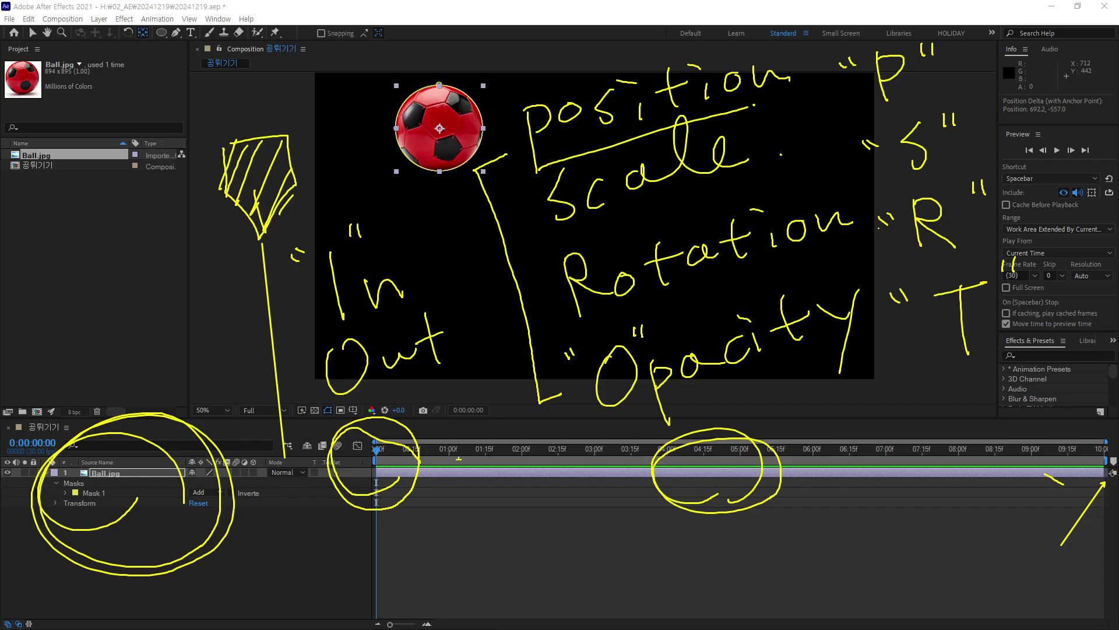
drag(385, 479, 446, 581)
drag(398, 229, 343, 403)
drag(306, 243, 430, 402)
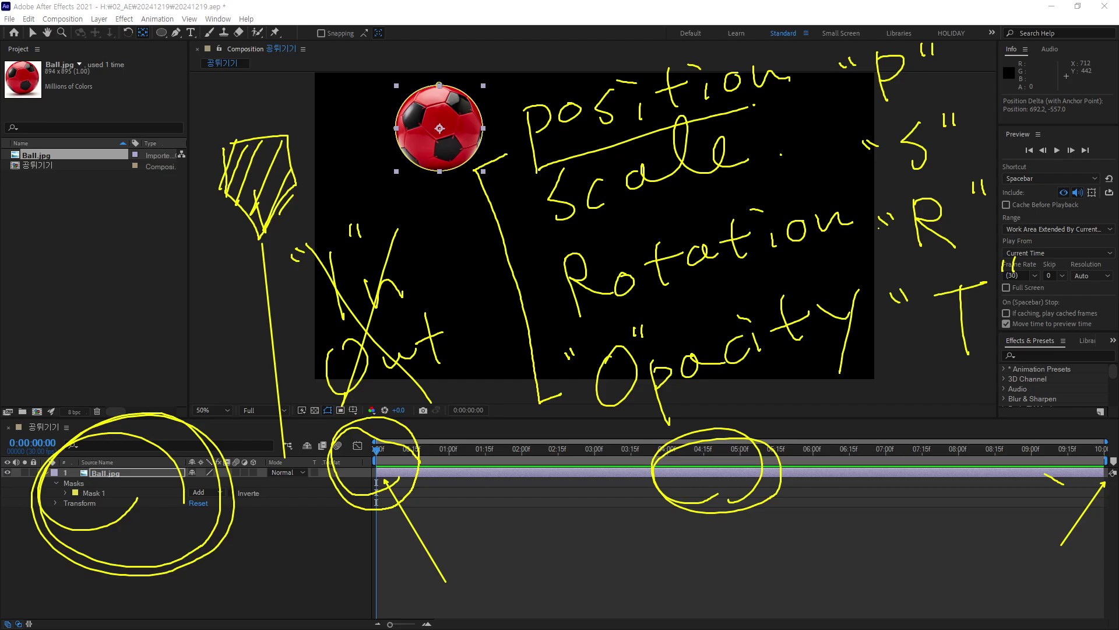
mouse_move(1035, 360)
mouse_down()
mouse_move(913, 377)
mouse_move(779, 209)
mouse_move(879, 46)
mouse_move(1022, 132)
mouse_move(998, 427)
mouse_up()
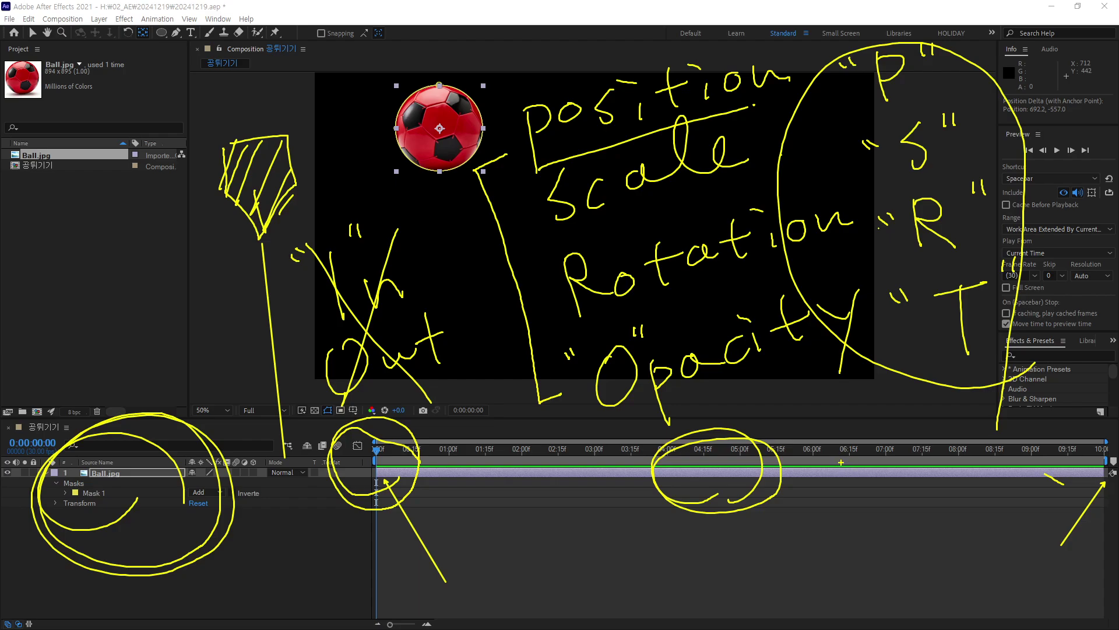
key(Escape)
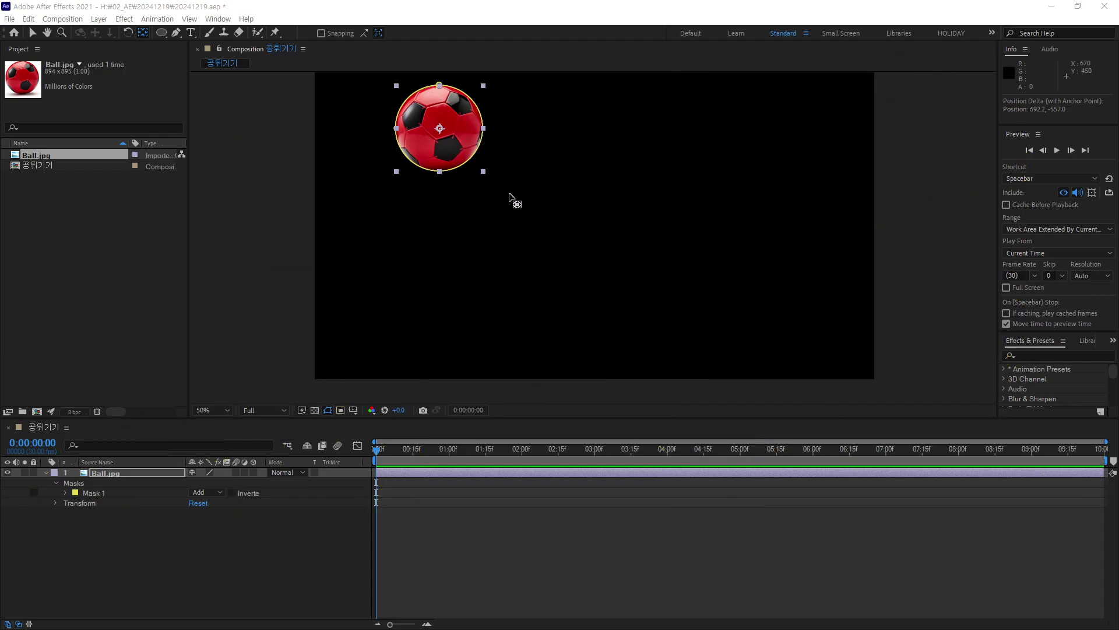
mouse_move(550, 153)
mouse_down()
mouse_move(564, 95)
mouse_move(566, 146)
mouse_up()
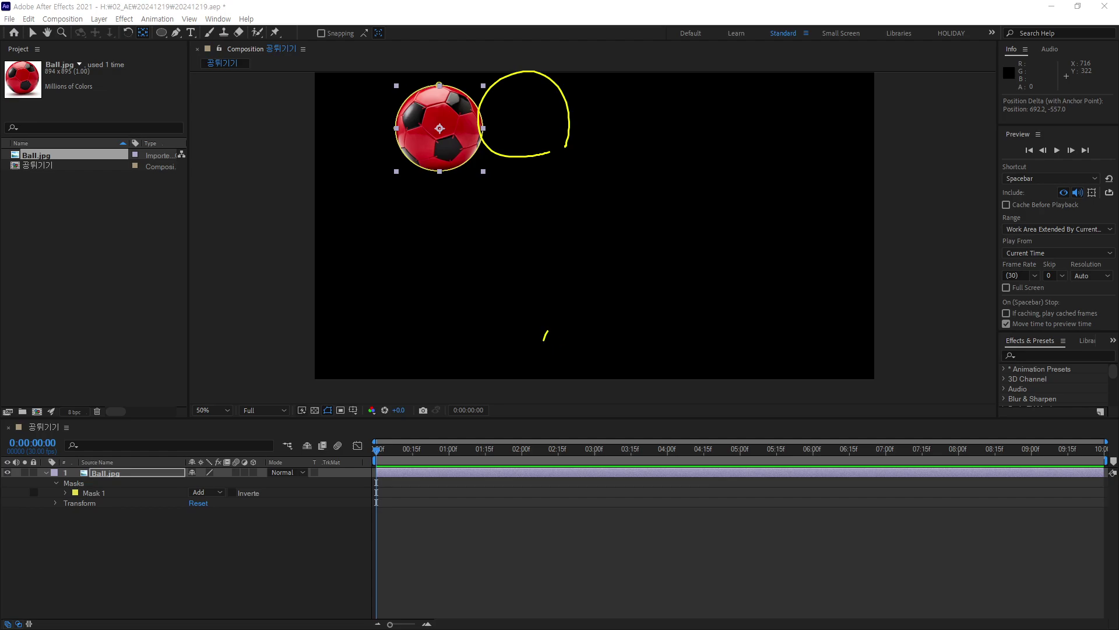
drag(548, 331, 570, 348)
mouse_move(530, 280)
mouse_down()
mouse_move(530, 197)
mouse_move(541, 287)
mouse_up()
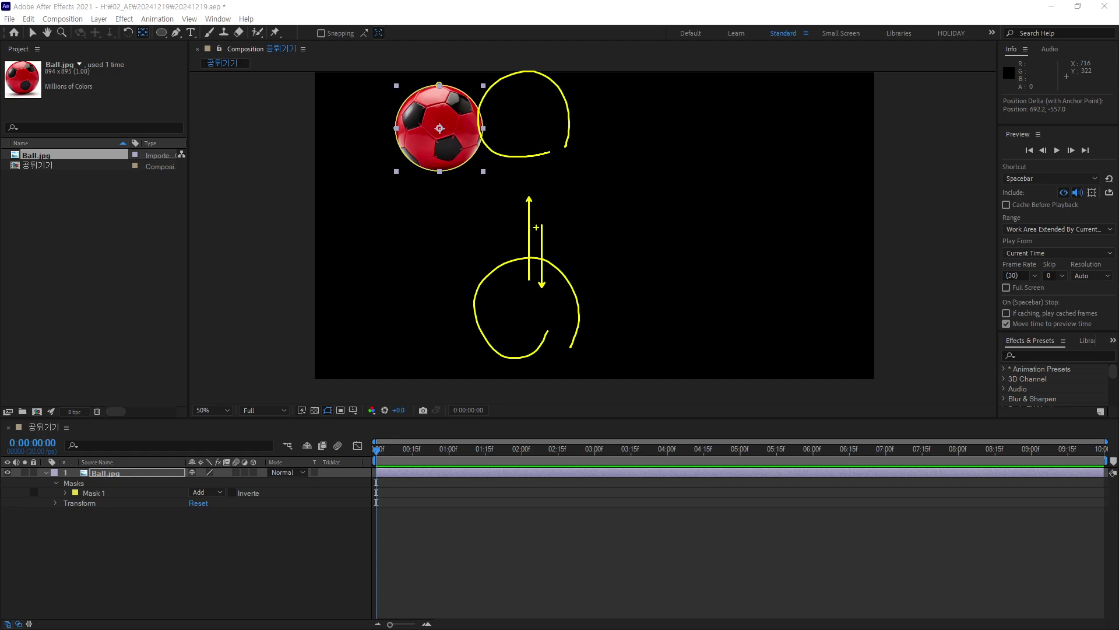
drag(361, 280, 381, 362)
mouse_move(359, 278)
mouse_down()
mouse_move(396, 292)
mouse_move(374, 318)
mouse_up()
drag(304, 288, 328, 285)
drag(401, 240, 414, 252)
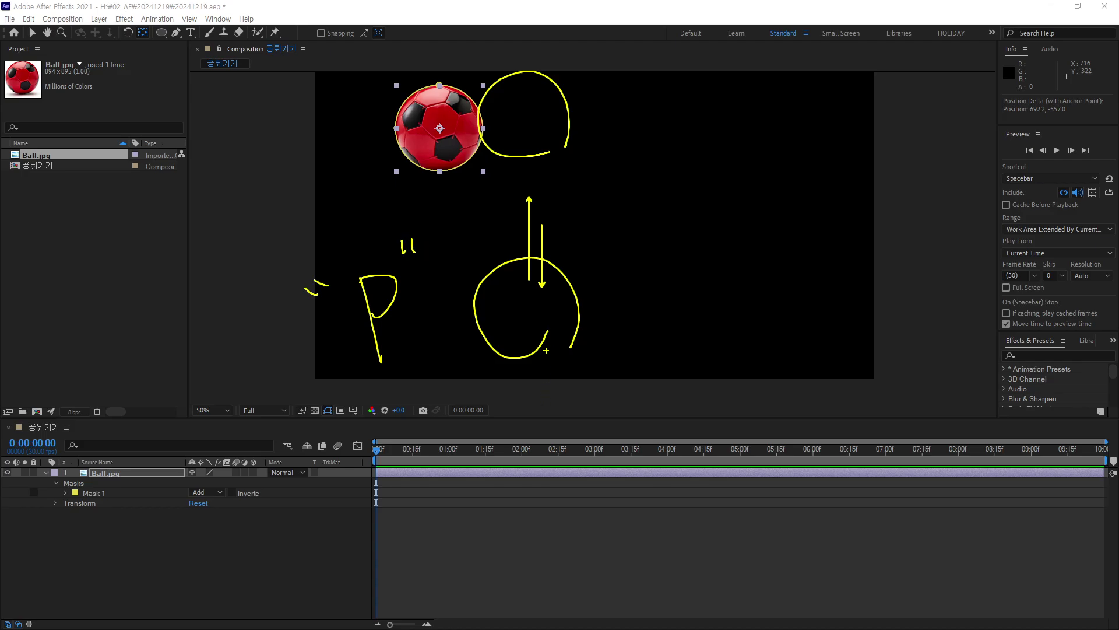
key(Escape)
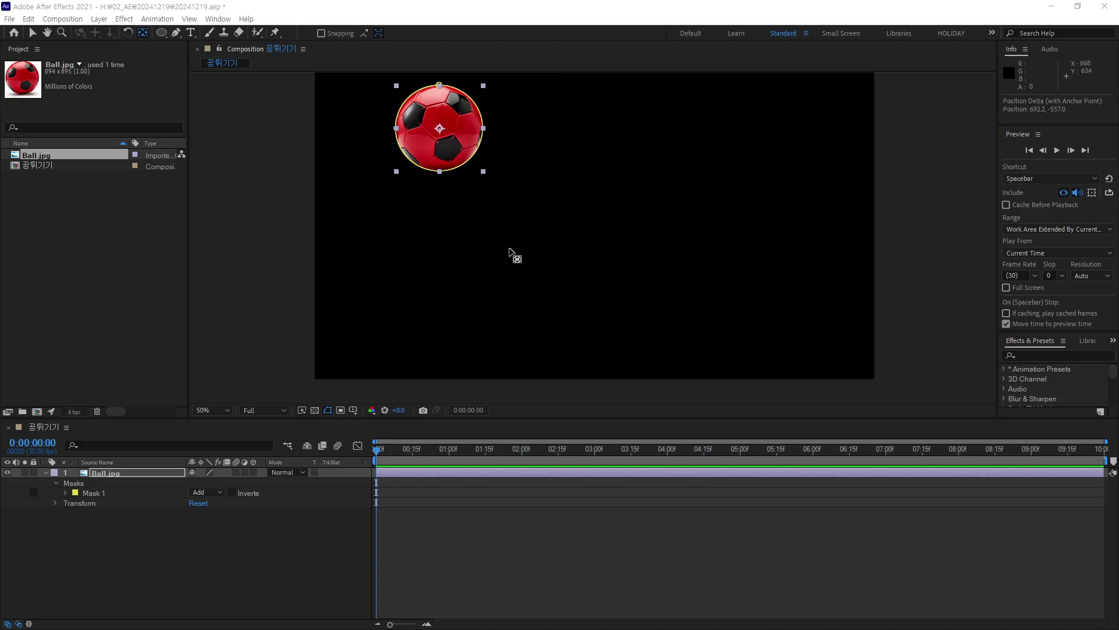
Step: Reveal only the Position property of the Ball.jpg layer and switch to the Selection tool
click(154, 476)
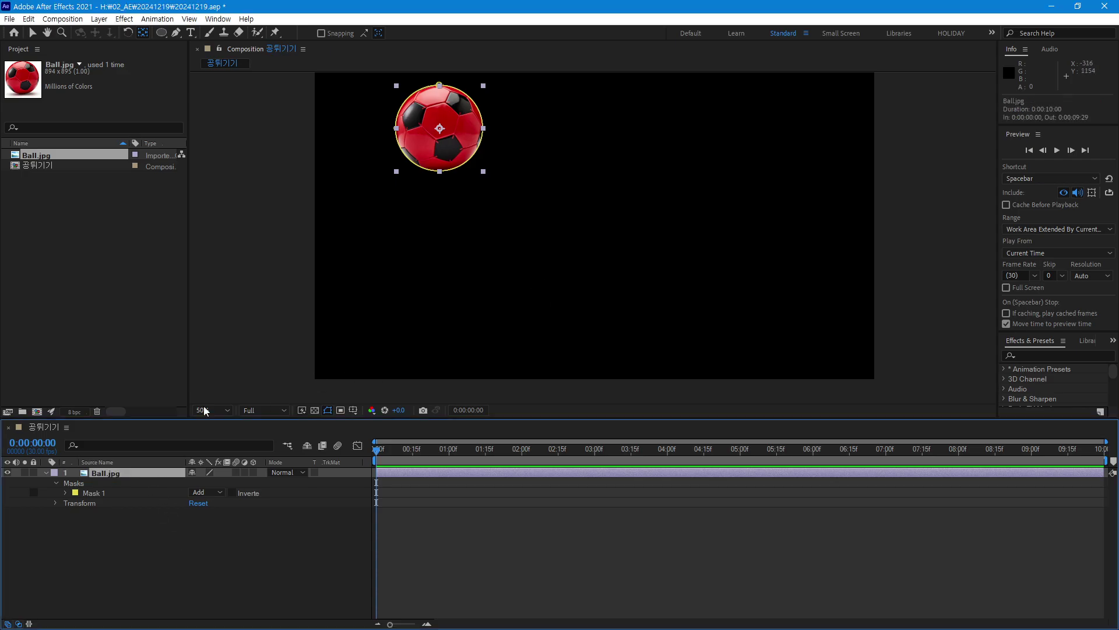
key(p)
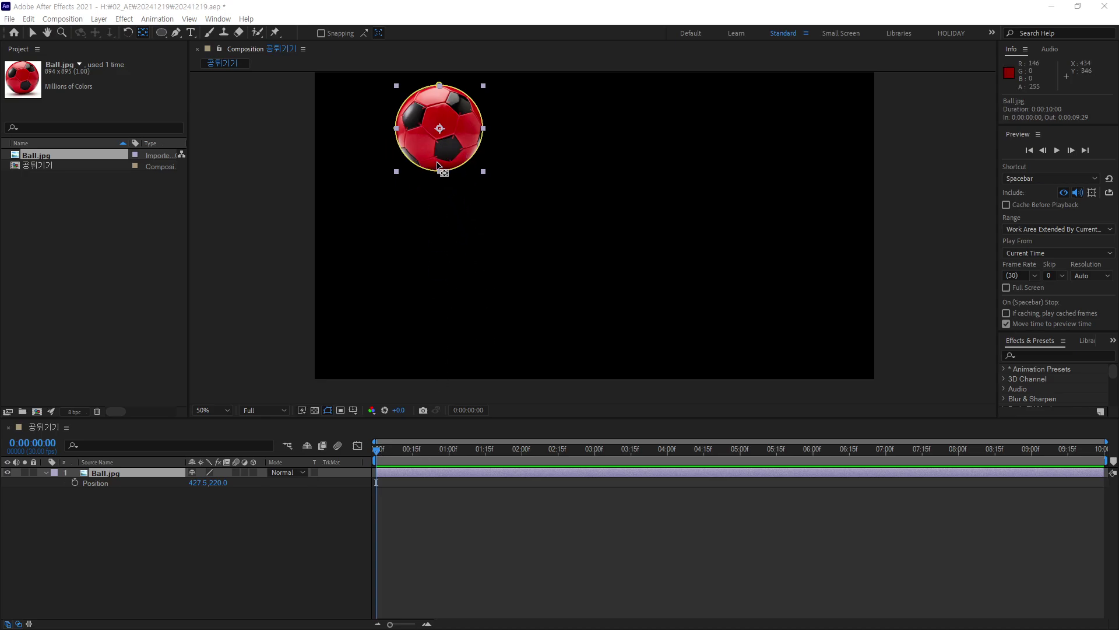
click(32, 33)
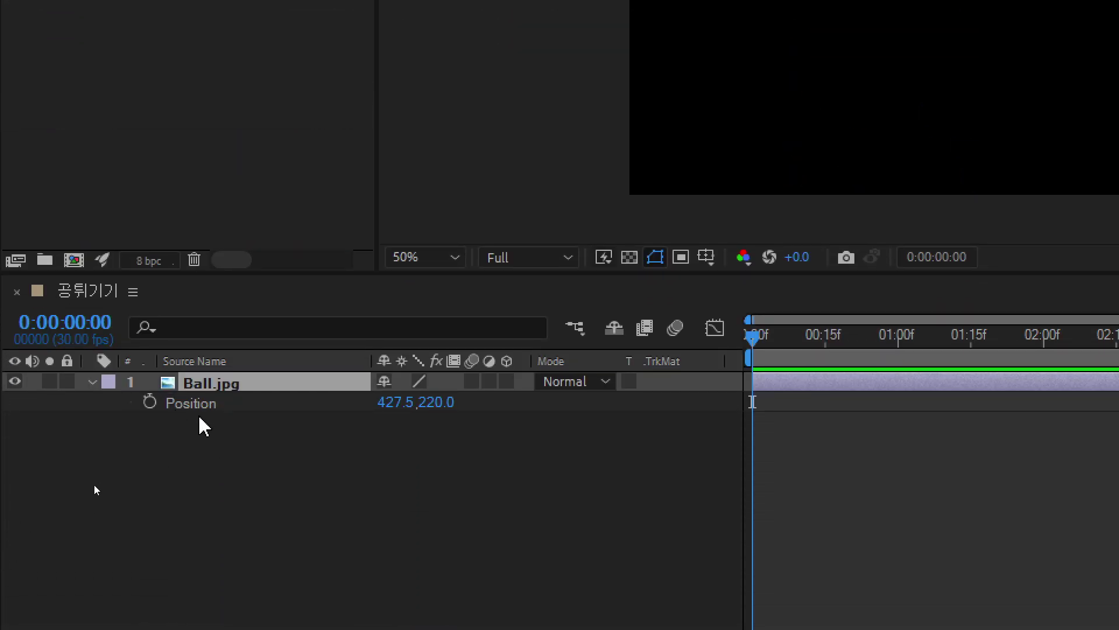
Step: Expand the Ball.jpg layer's full property list and examine its Masks and Transform groups
click(92, 383)
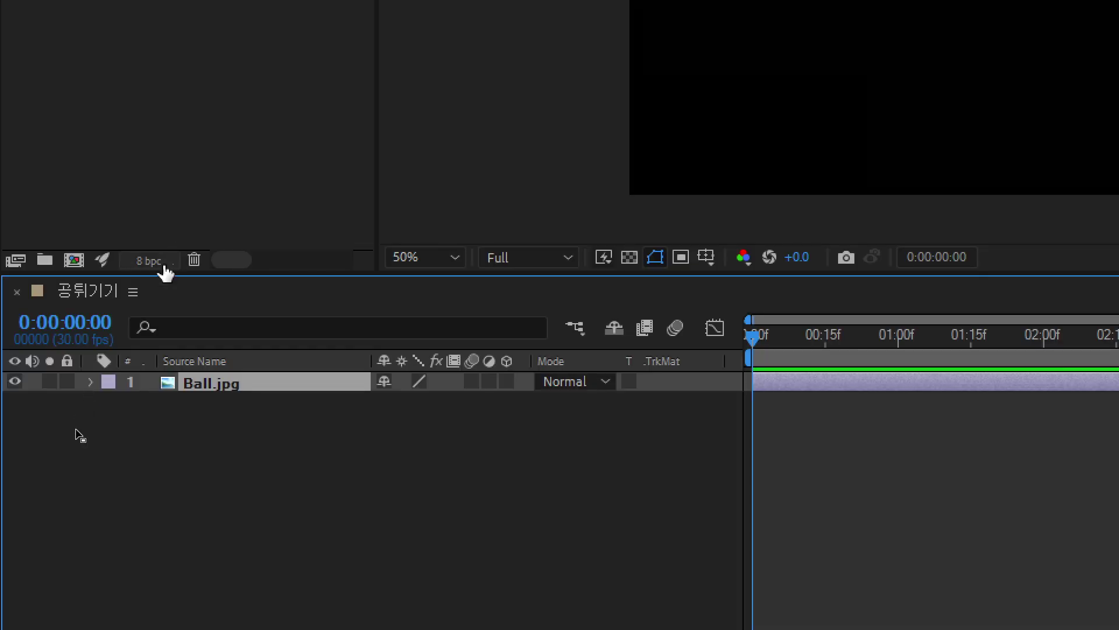
click(92, 382)
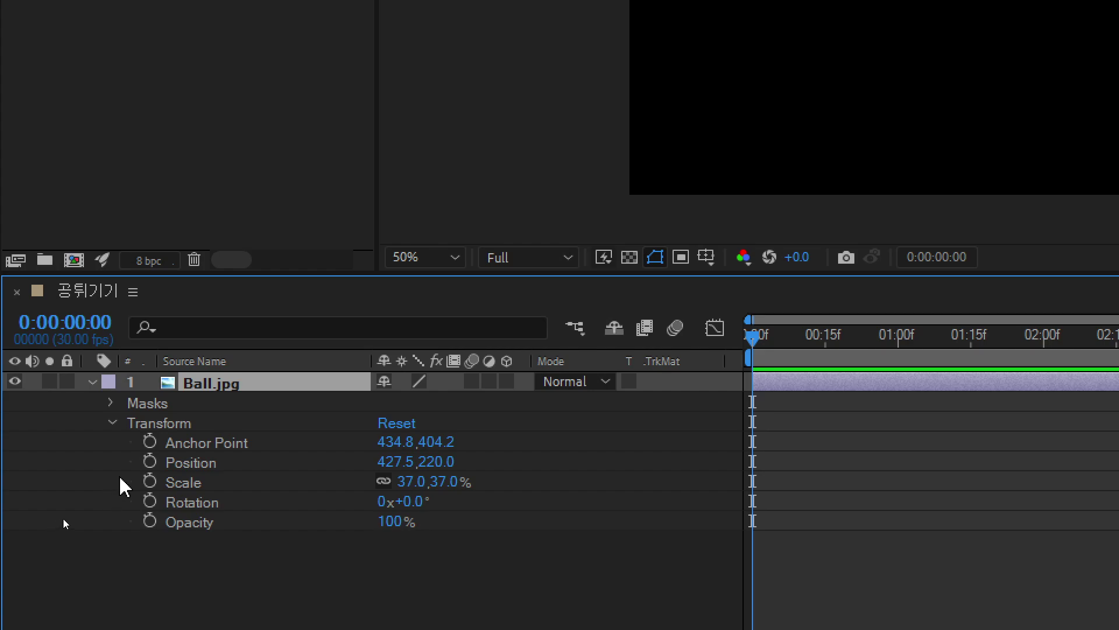
click(152, 405)
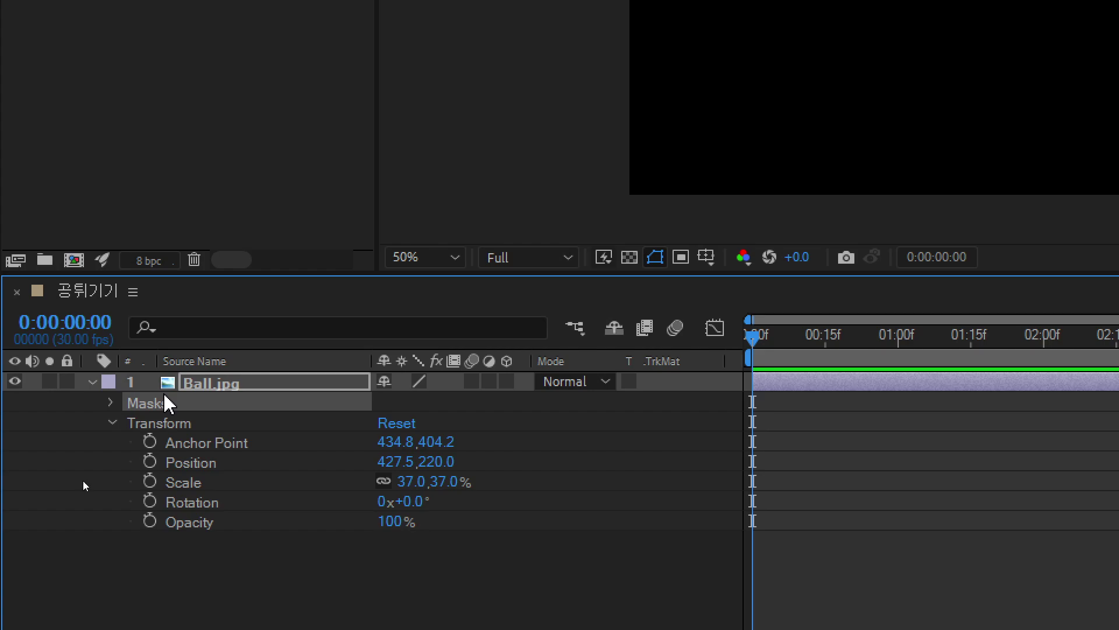
click(172, 424)
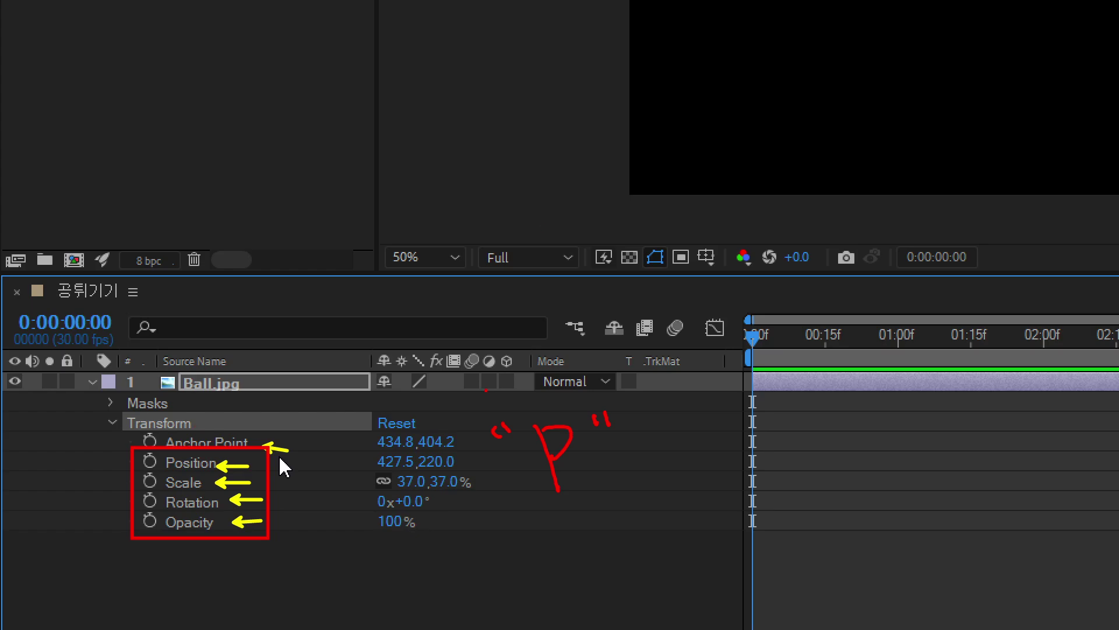
Step: Reduce the Ball.jpg layer's displayed properties to Position alone and select that property
click(219, 382)
key(p)
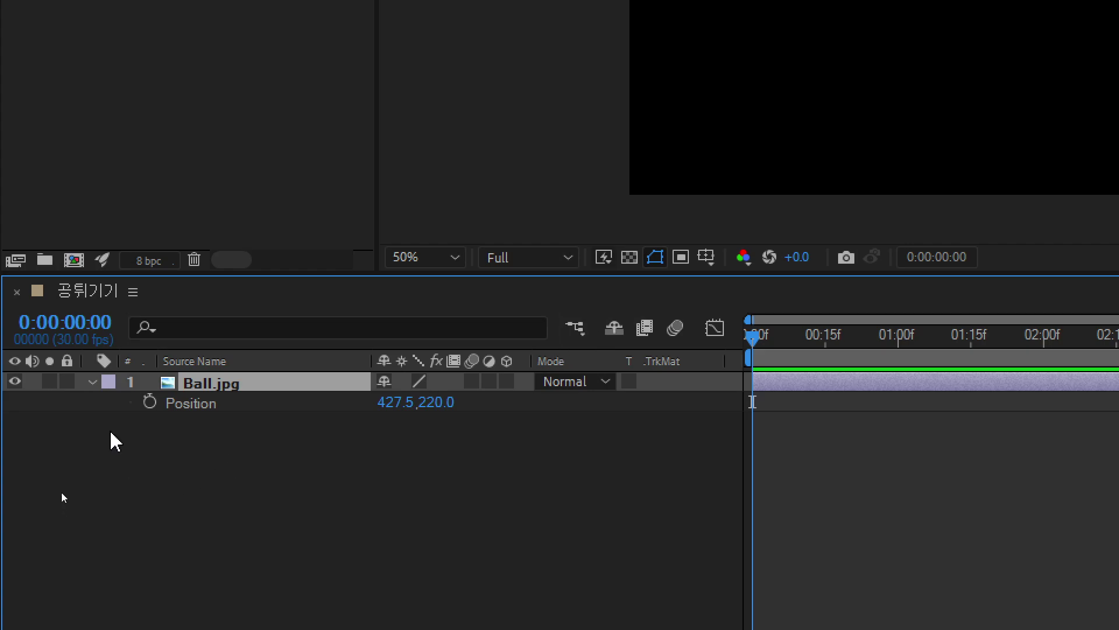
click(206, 406)
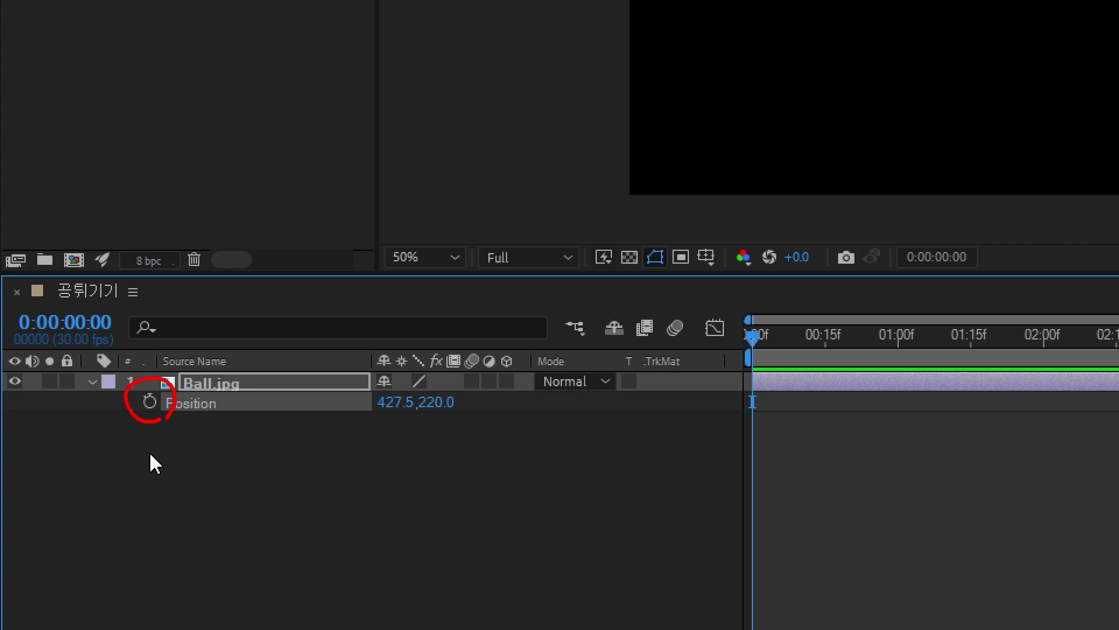
Step: Set the ball's first Position keyframe at 0:00:00:00 by enabling the property's animation, and deselect the layer
key(Escape)
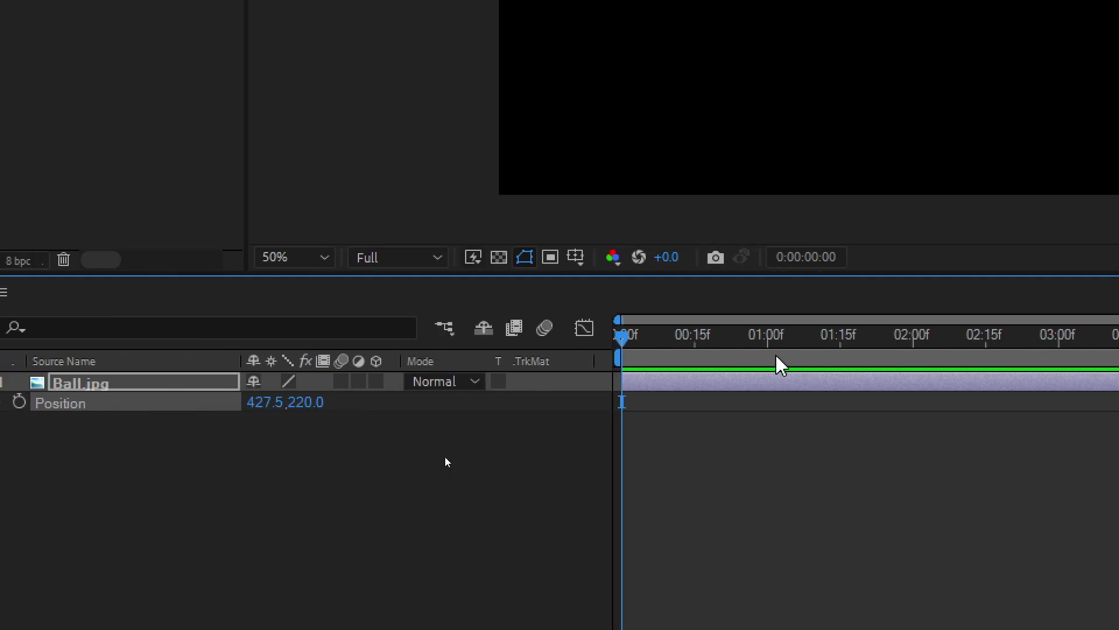
drag(623, 337, 554, 344)
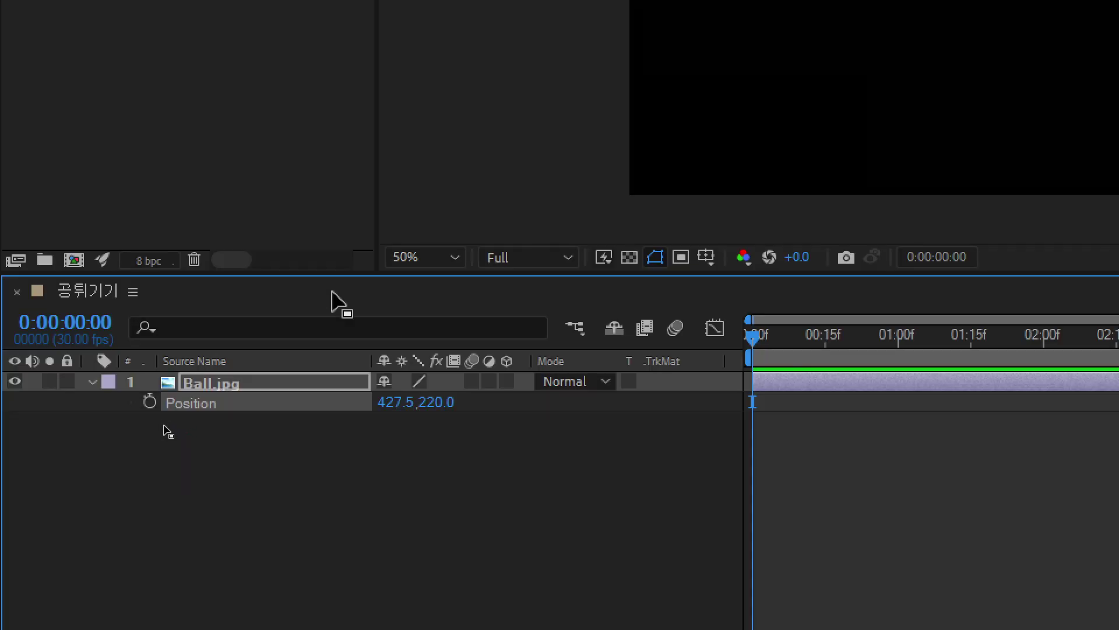
click(149, 402)
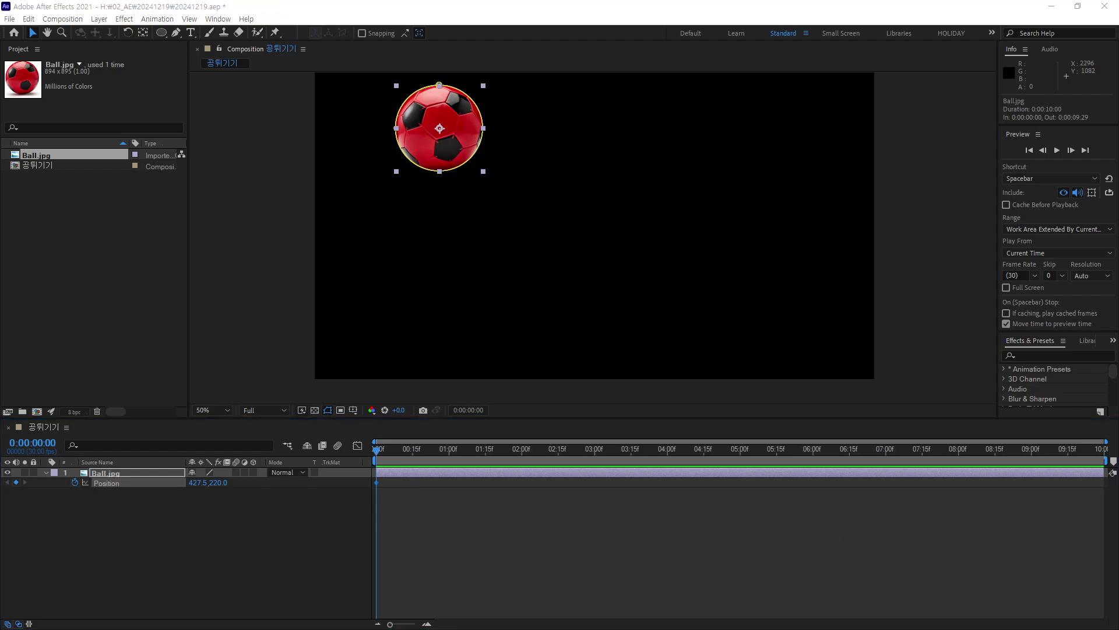
click(304, 558)
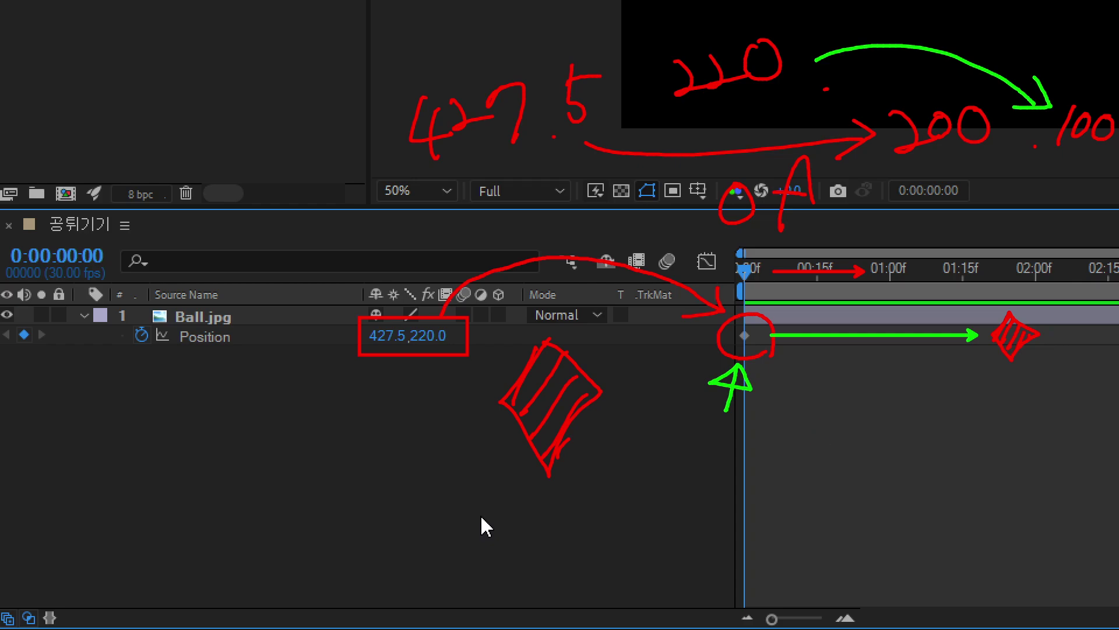
mouse_move(468, 362)
mouse_down()
mouse_move(343, 371)
mouse_move(481, 278)
mouse_move(500, 399)
mouse_up()
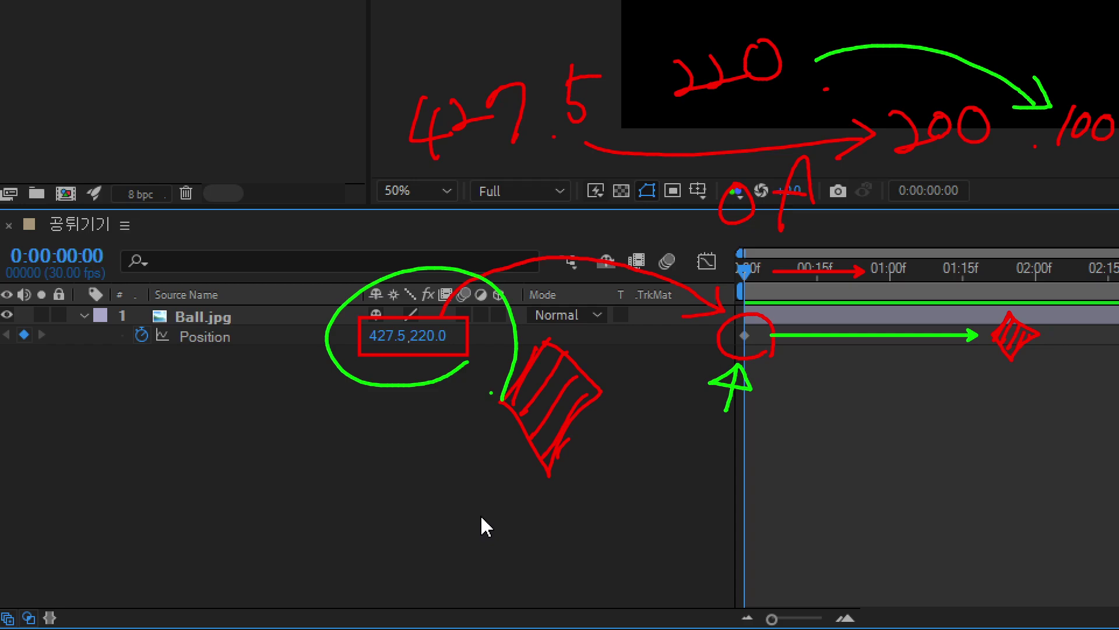
key(Escape)
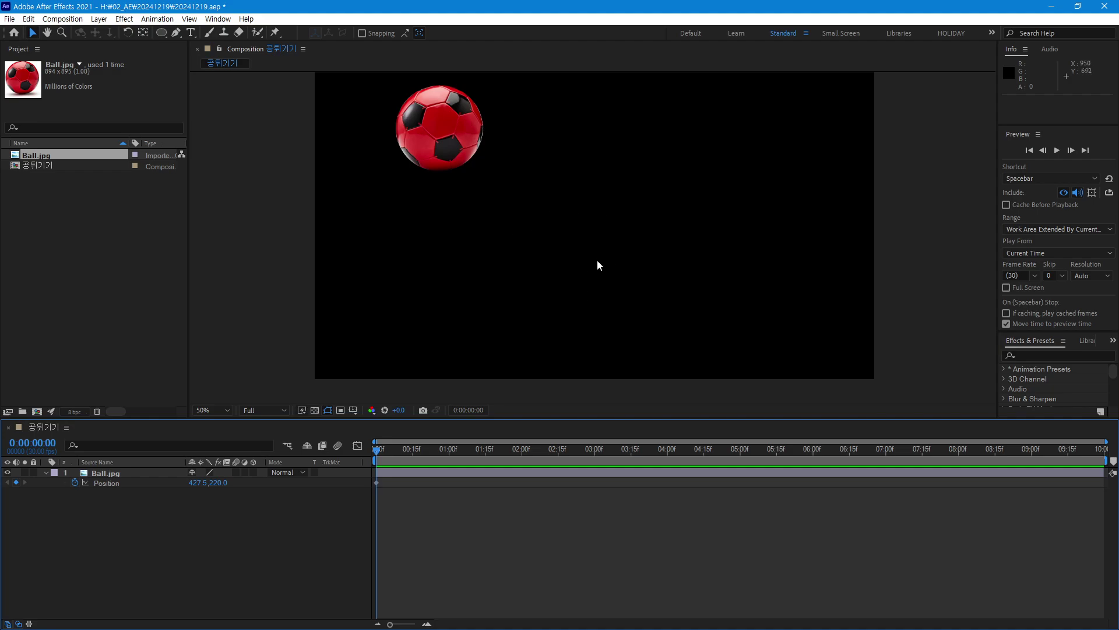
mouse_move(638, 199)
mouse_down()
mouse_move(632, 220)
mouse_move(644, 209)
mouse_up()
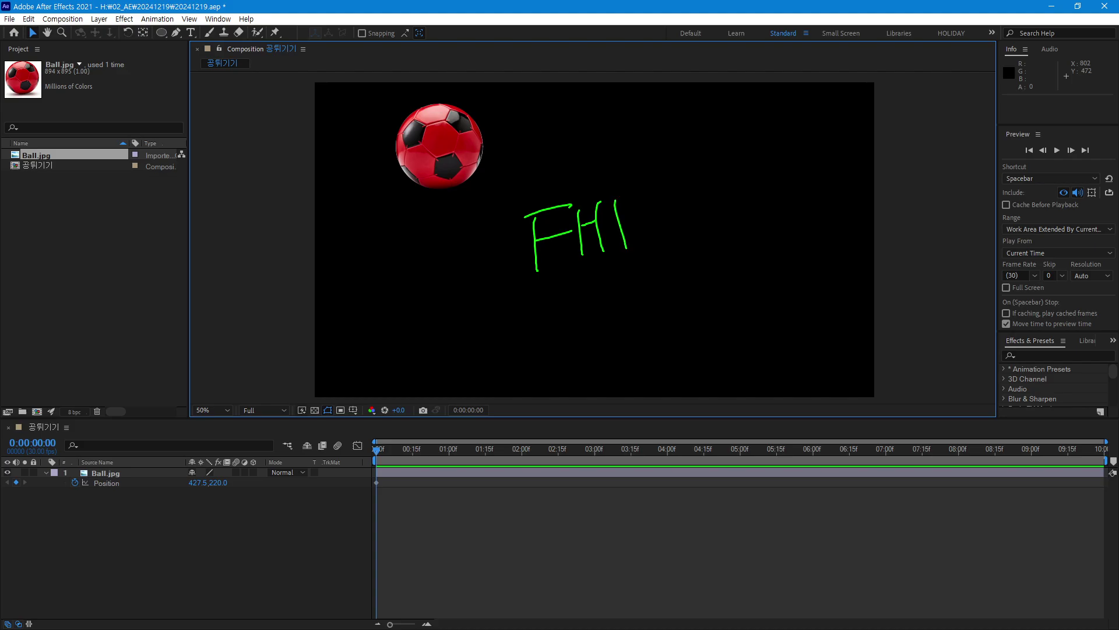
drag(617, 200, 627, 254)
drag(289, 86, 292, 85)
drag(316, 99, 337, 68)
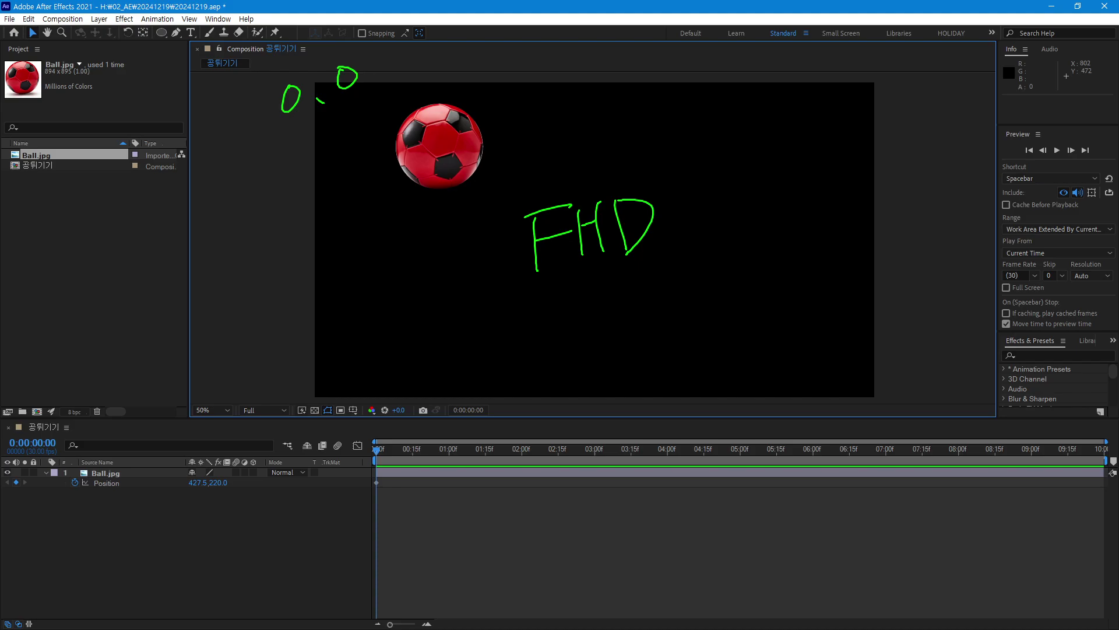
drag(793, 377, 791, 417)
drag(817, 377, 809, 419)
mouse_move(832, 380)
mouse_down()
mouse_move(829, 396)
mouse_move(858, 387)
mouse_up()
drag(860, 376, 901, 399)
drag(935, 357, 930, 397)
mouse_move(959, 370)
mouse_down()
mouse_move(984, 356)
mouse_move(1009, 368)
mouse_up()
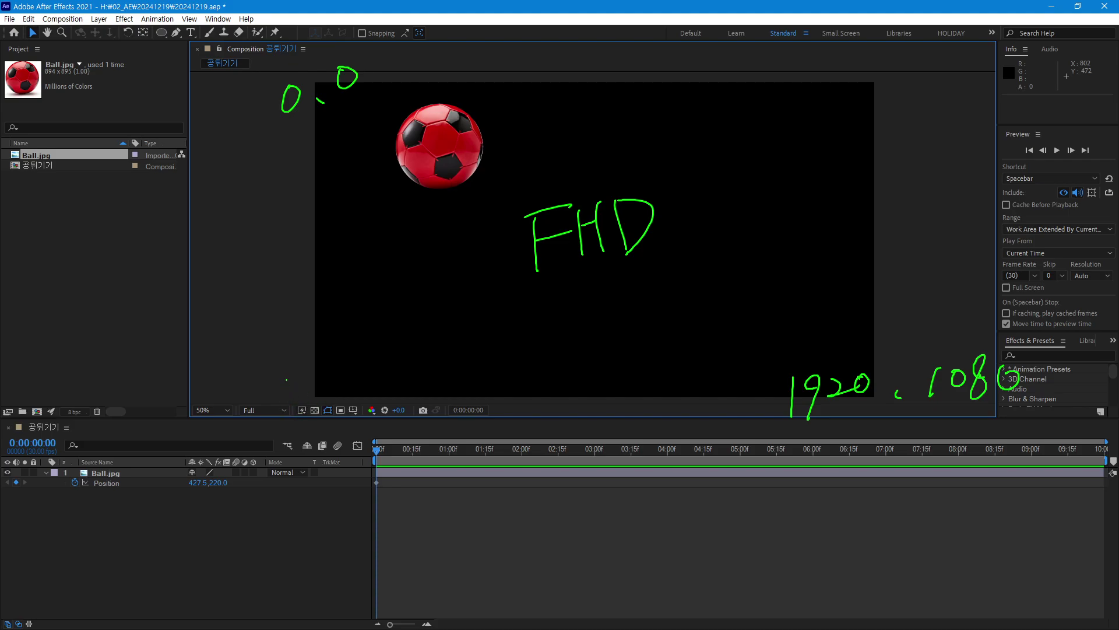
drag(288, 380, 291, 383)
mouse_move(305, 388)
mouse_down()
mouse_move(330, 395)
mouse_move(350, 370)
mouse_up()
mouse_move(375, 353)
mouse_down()
mouse_move(365, 373)
mouse_move(376, 353)
mouse_up()
drag(399, 364, 404, 363)
mouse_move(769, 89)
mouse_down()
mouse_move(766, 125)
mouse_move(786, 126)
mouse_up()
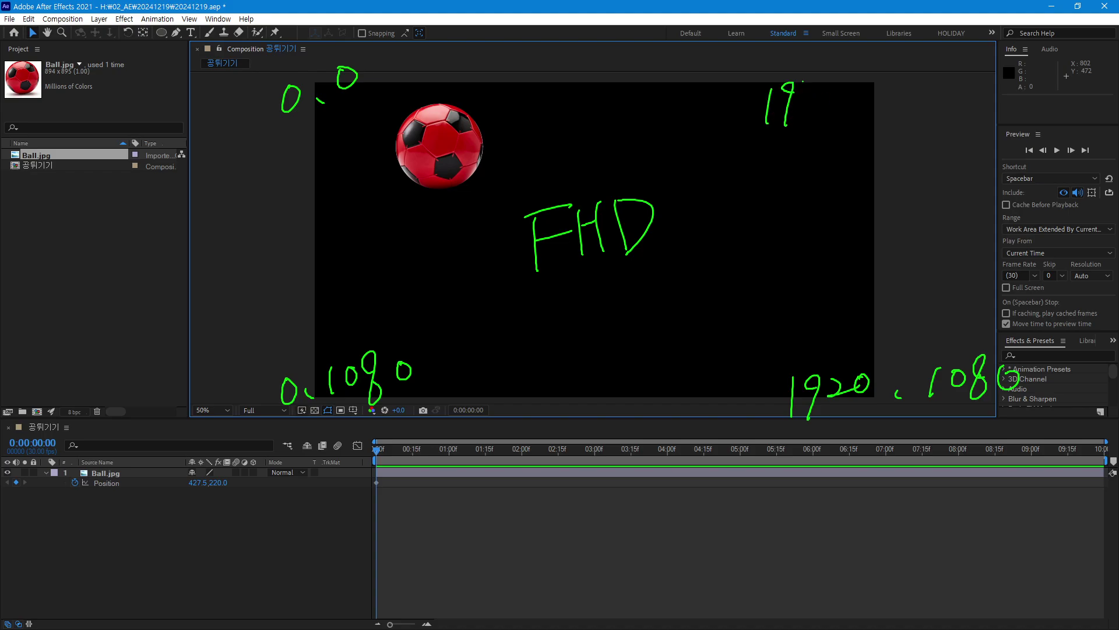
drag(804, 86, 827, 99)
mouse_move(840, 81)
mouse_down()
mouse_move(830, 82)
mouse_move(840, 80)
mouse_up()
drag(866, 93, 870, 101)
drag(907, 69, 910, 69)
drag(461, 313, 703, 311)
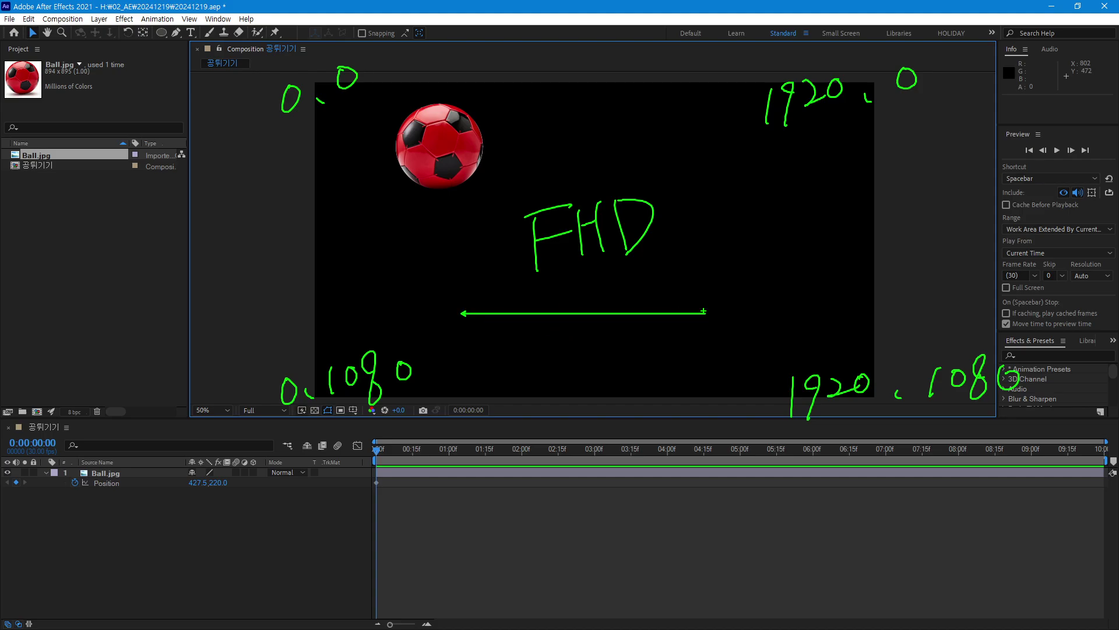
drag(569, 353, 593, 352)
mouse_move(600, 368)
mouse_down()
mouse_move(604, 342)
mouse_move(592, 387)
mouse_up()
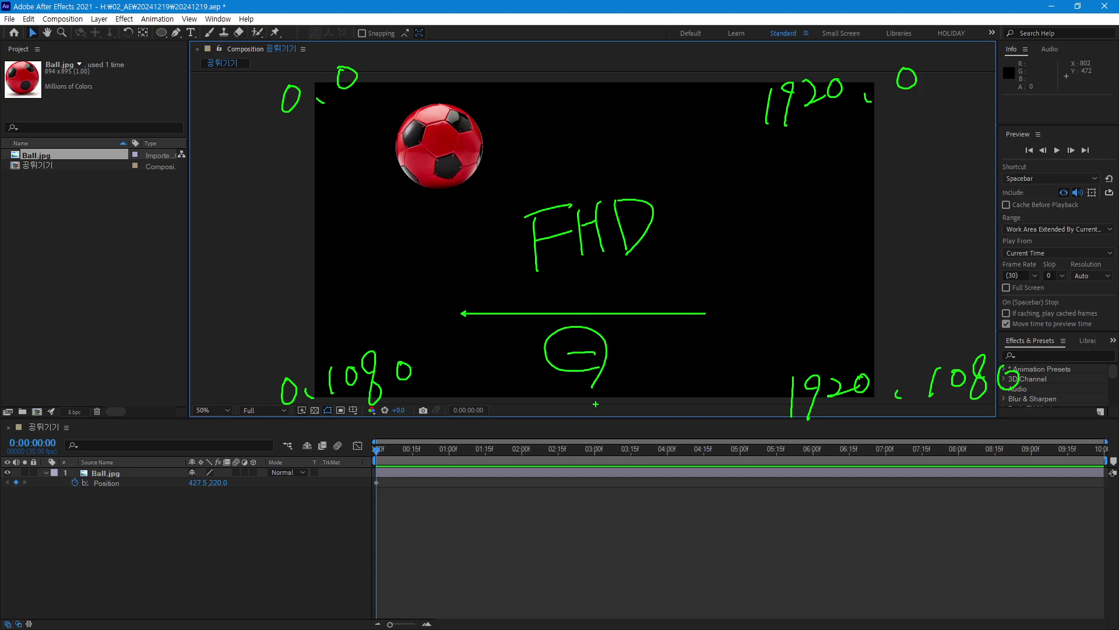
drag(724, 165, 725, 322)
mouse_move(751, 238)
mouse_down()
mouse_move(777, 237)
mouse_move(756, 253)
mouse_move(800, 239)
mouse_move(788, 267)
mouse_up()
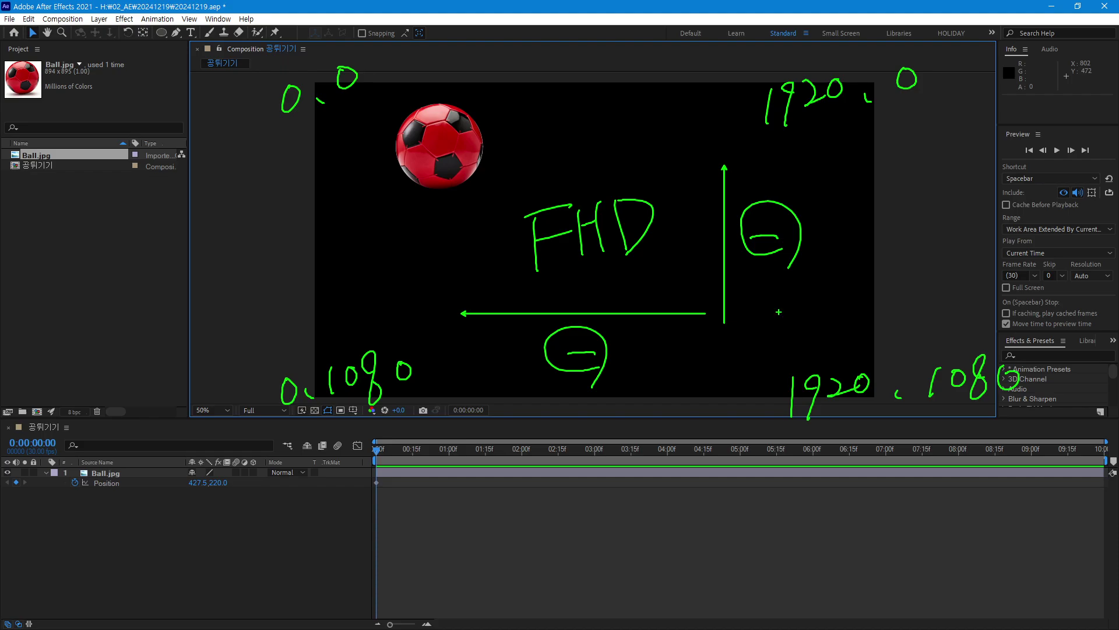
drag(665, 313, 850, 314)
mouse_move(767, 333)
mouse_down()
mouse_move(819, 329)
mouse_move(793, 368)
mouse_up()
drag(727, 328, 728, 470)
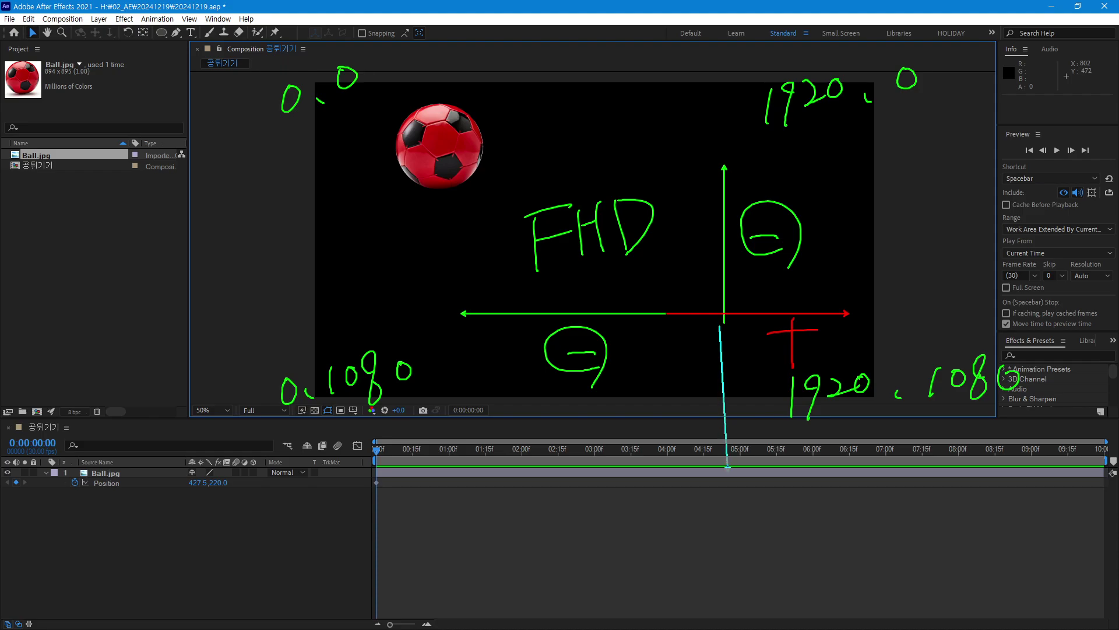
mouse_move(741, 427)
mouse_down()
mouse_move(773, 424)
mouse_move(764, 455)
mouse_up()
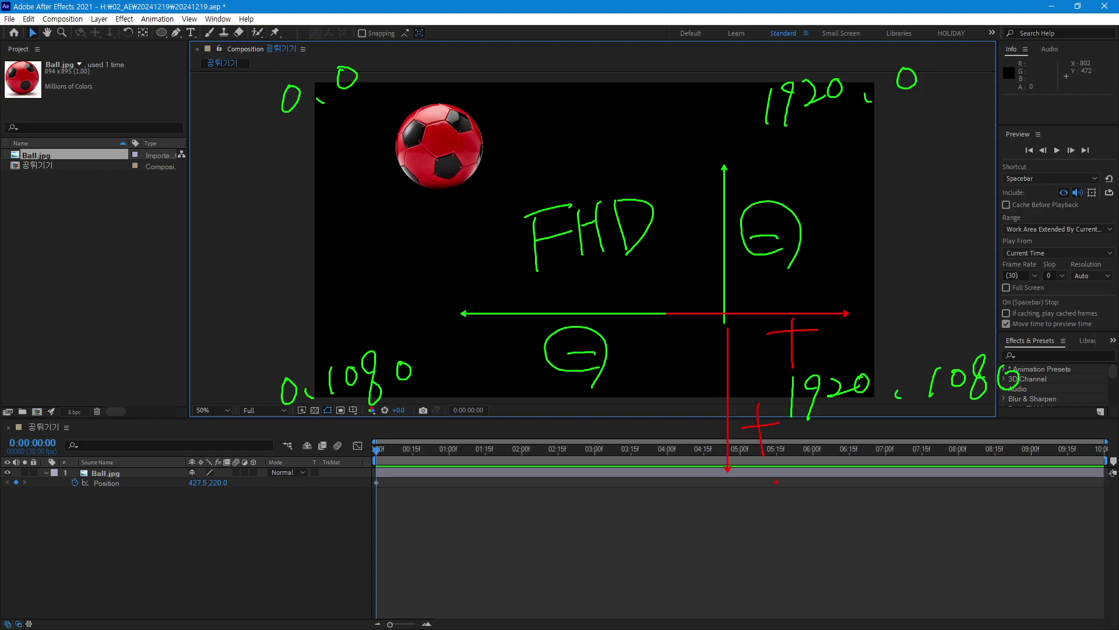
mouse_move(821, 358)
mouse_down()
mouse_move(811, 362)
mouse_move(822, 370)
mouse_up()
mouse_move(788, 467)
mouse_down()
mouse_move(792, 397)
mouse_move(787, 462)
mouse_up()
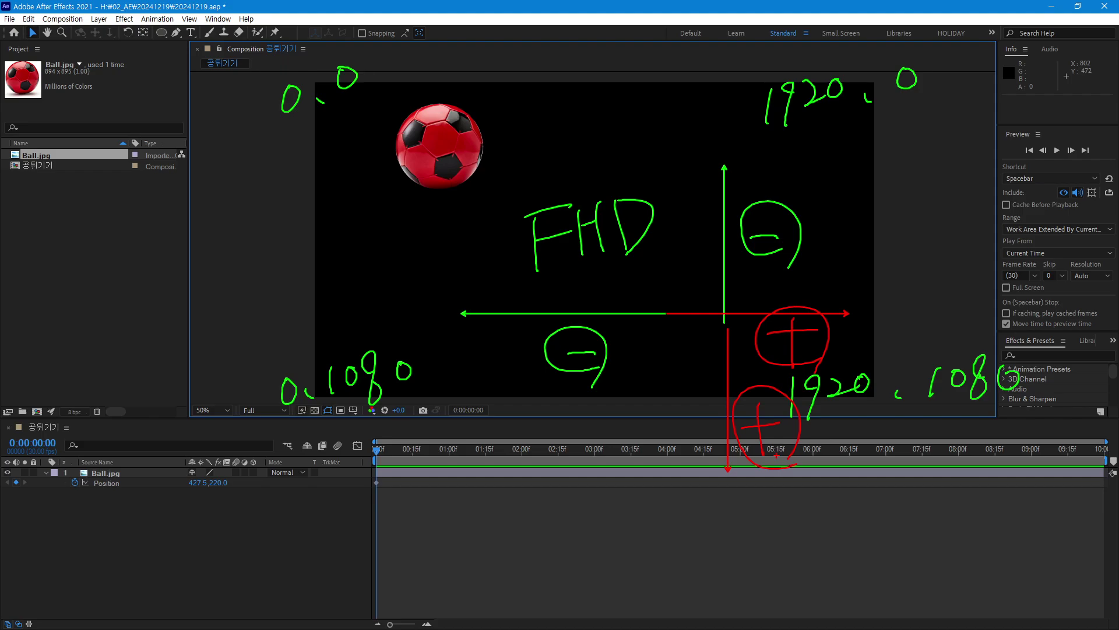
mouse_move(790, 149)
mouse_down()
mouse_move(781, 158)
mouse_move(797, 198)
mouse_up()
mouse_move(796, 141)
mouse_down()
mouse_move(758, 172)
mouse_move(796, 202)
mouse_up()
mouse_move(648, 336)
mouse_down()
mouse_move(615, 370)
mouse_move(655, 401)
mouse_up()
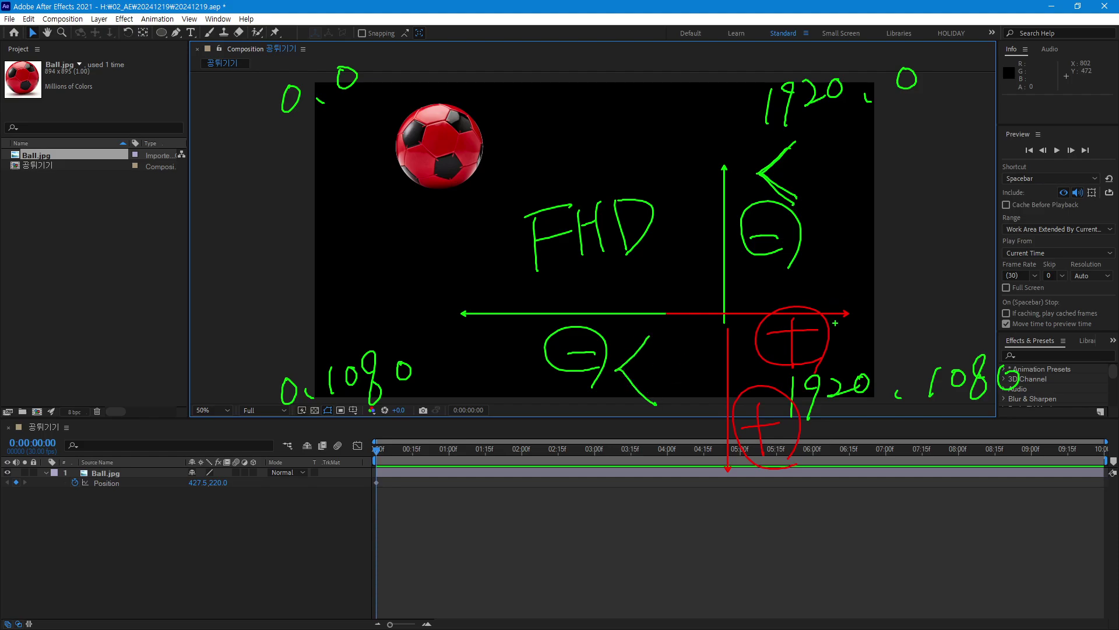
mouse_move(875, 315)
mouse_down()
mouse_move(903, 345)
mouse_move(883, 370)
mouse_up()
key(ctrl+z)
key(ctrl+z)
key(ctrl+z)
key(ctrl+z)
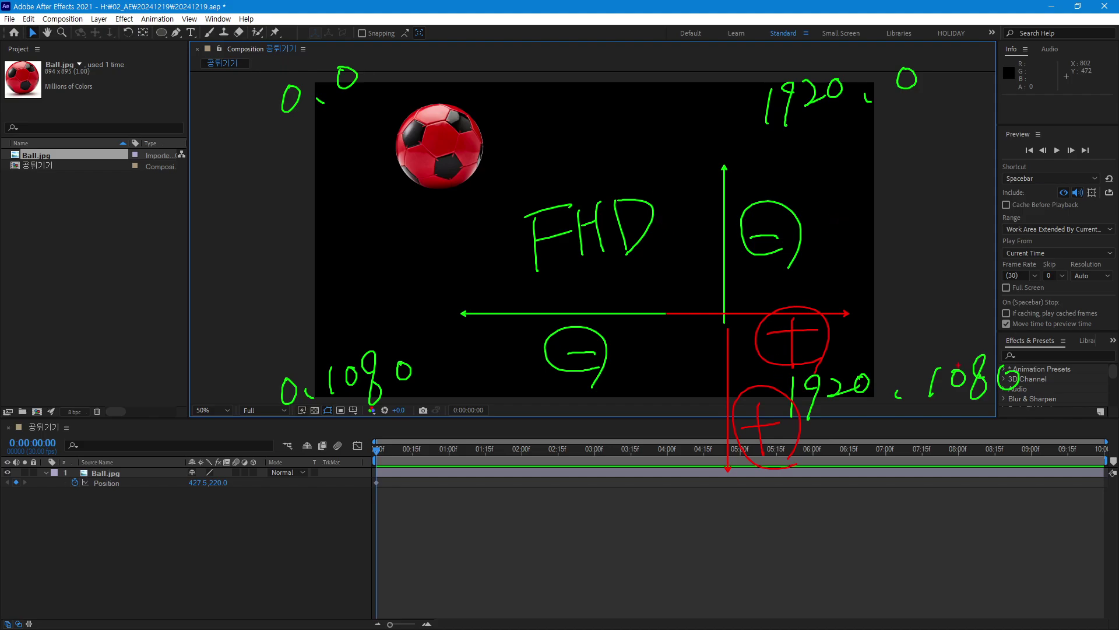
key(Escape)
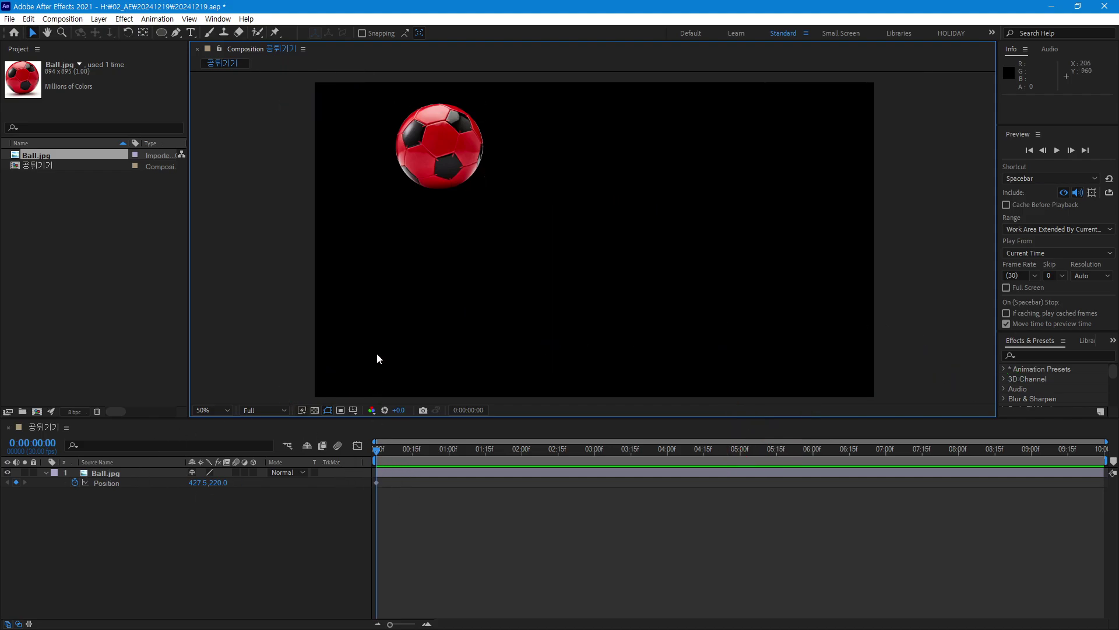
key(ctrl+2)
drag(440, 337, 439, 161)
mouse_move(487, 286)
mouse_down()
mouse_move(487, 336)
mouse_move(527, 312)
mouse_move(506, 327)
mouse_up()
mouse_move(505, 300)
mouse_down()
mouse_move(534, 292)
mouse_move(564, 328)
mouse_move(586, 281)
mouse_up()
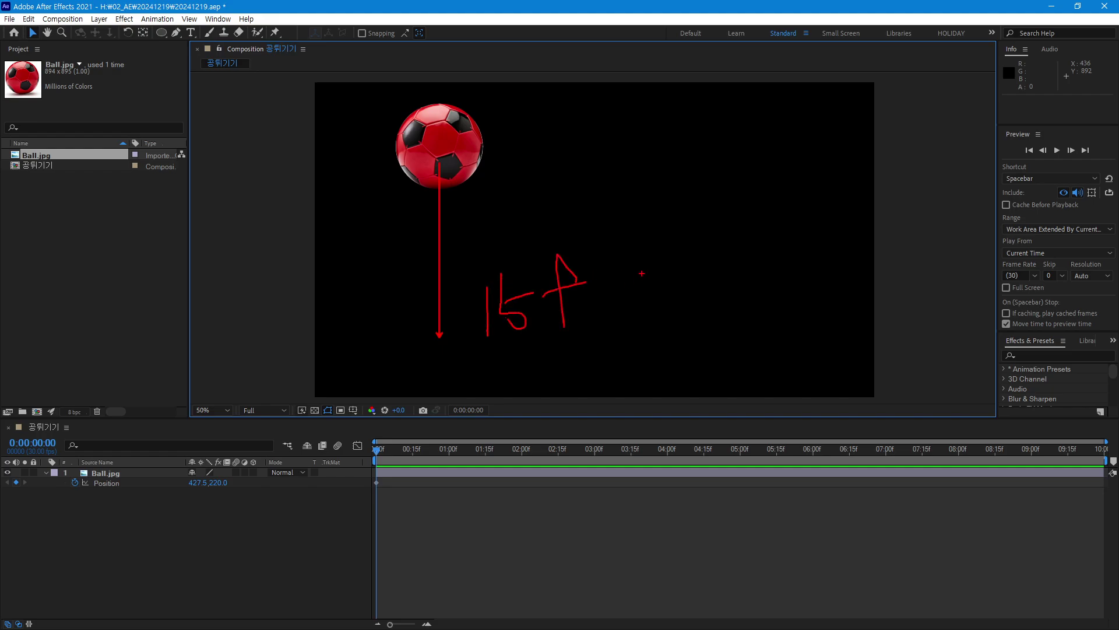
key(Escape)
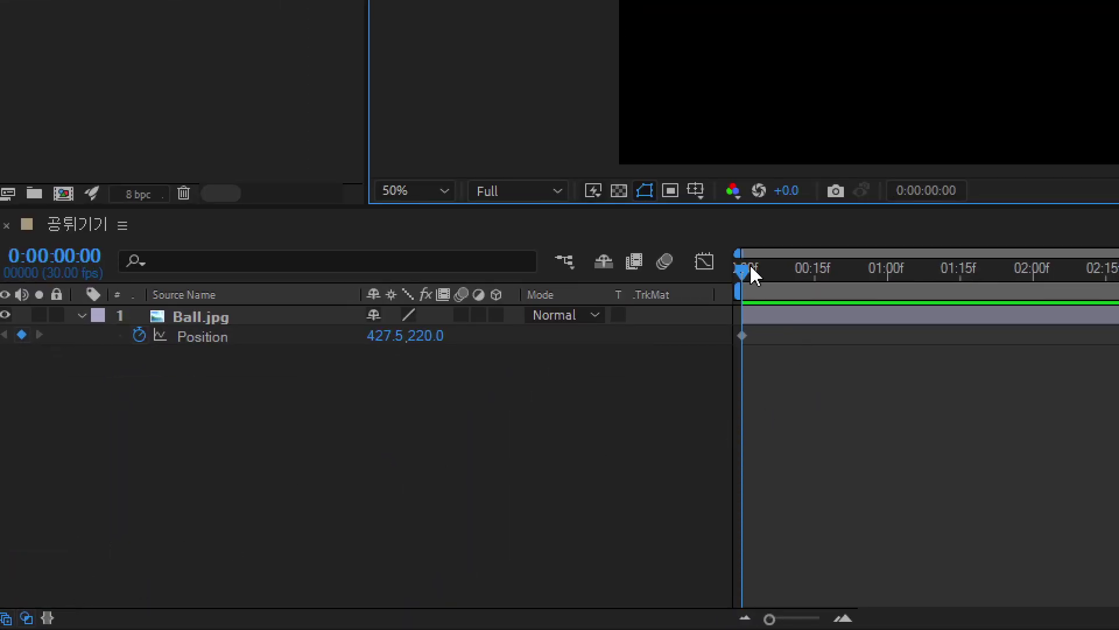
drag(746, 297, 756, 300)
mouse_move(819, 181)
mouse_down()
mouse_move(819, 257)
mouse_move(756, 280)
mouse_up()
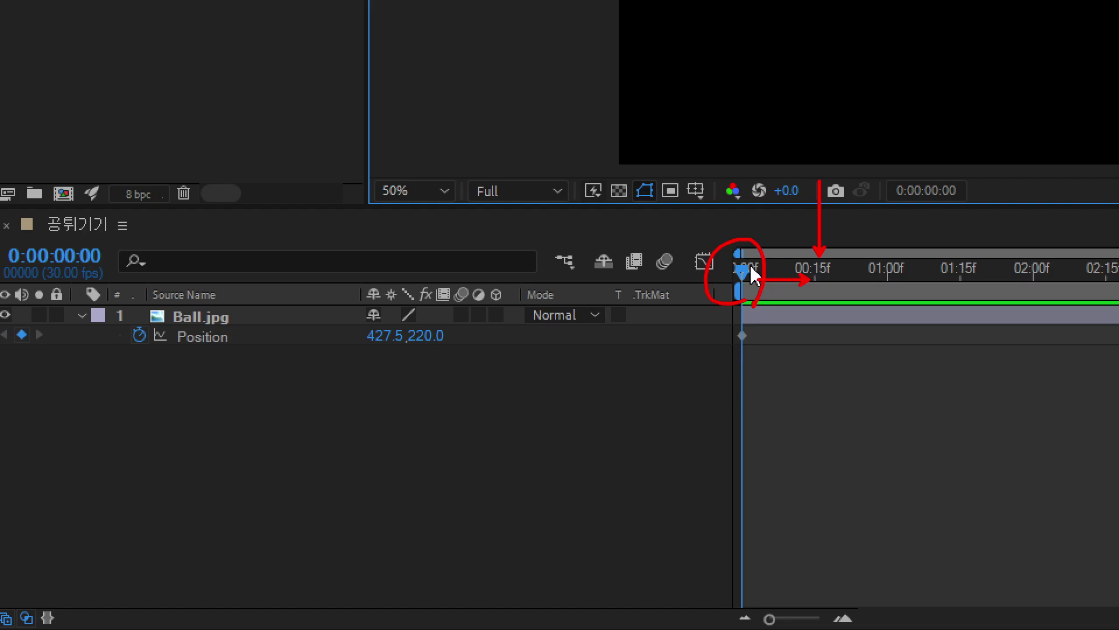
mouse_move(118, 267)
mouse_down()
mouse_move(92, 280)
mouse_move(31, 261)
mouse_move(107, 229)
mouse_move(121, 271)
mouse_up()
drag(160, 211, 163, 266)
mouse_move(175, 217)
mouse_down()
mouse_move(193, 259)
mouse_move(213, 210)
mouse_up()
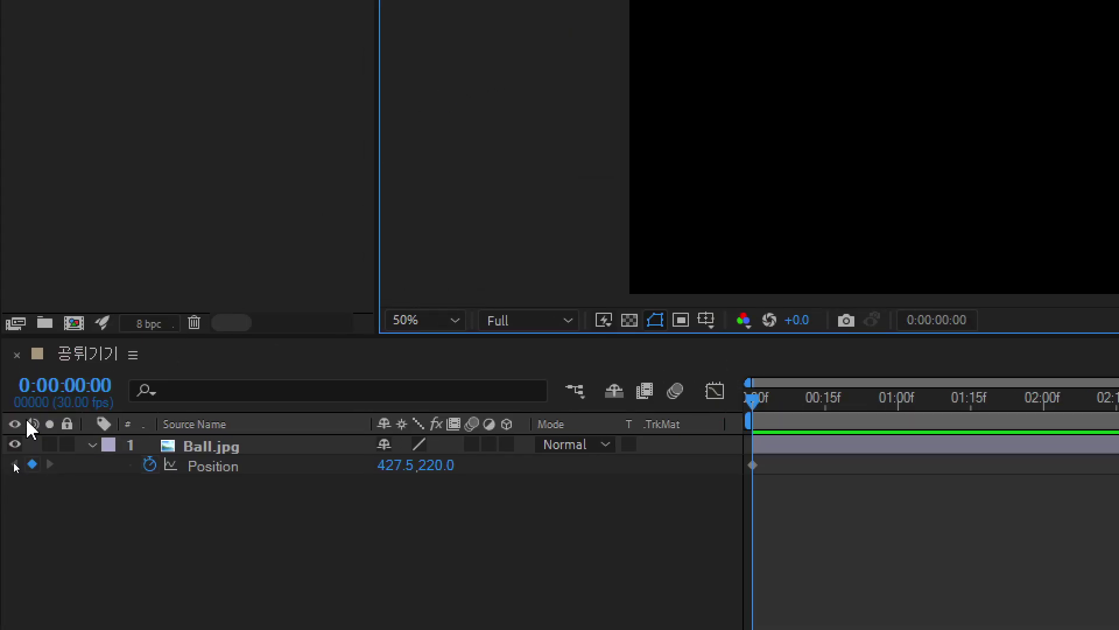
Step: Set the current time to 0:00:00:15 and move the ball straight down to about 431.5, 778.0 for a second Position keyframe
click(76, 257)
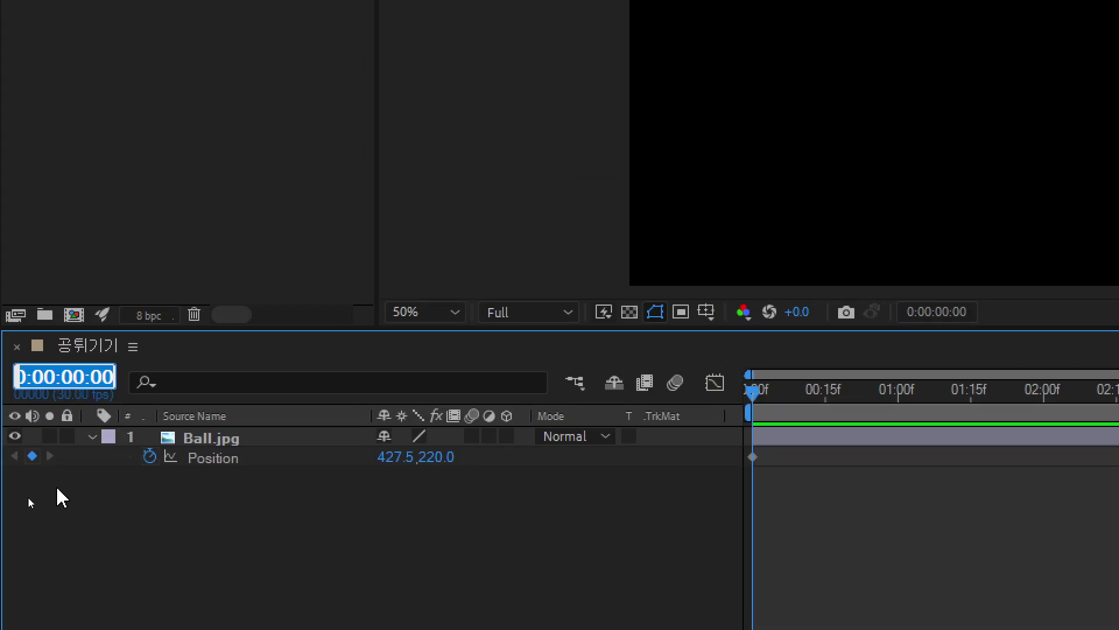
text(15)
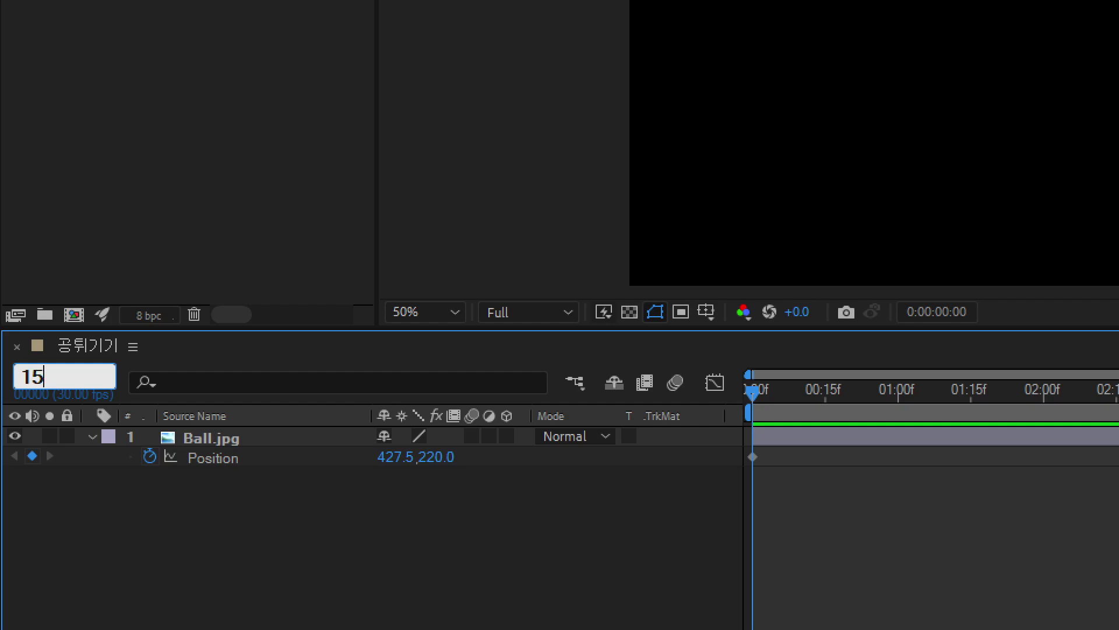
key(Return)
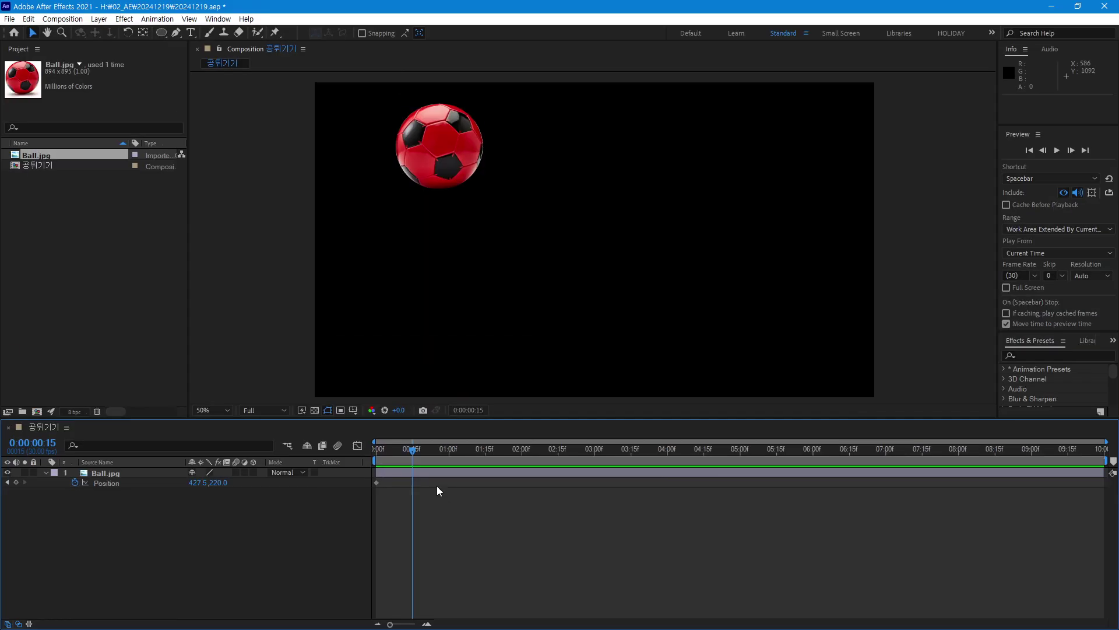
click(438, 166)
drag(442, 144, 444, 307)
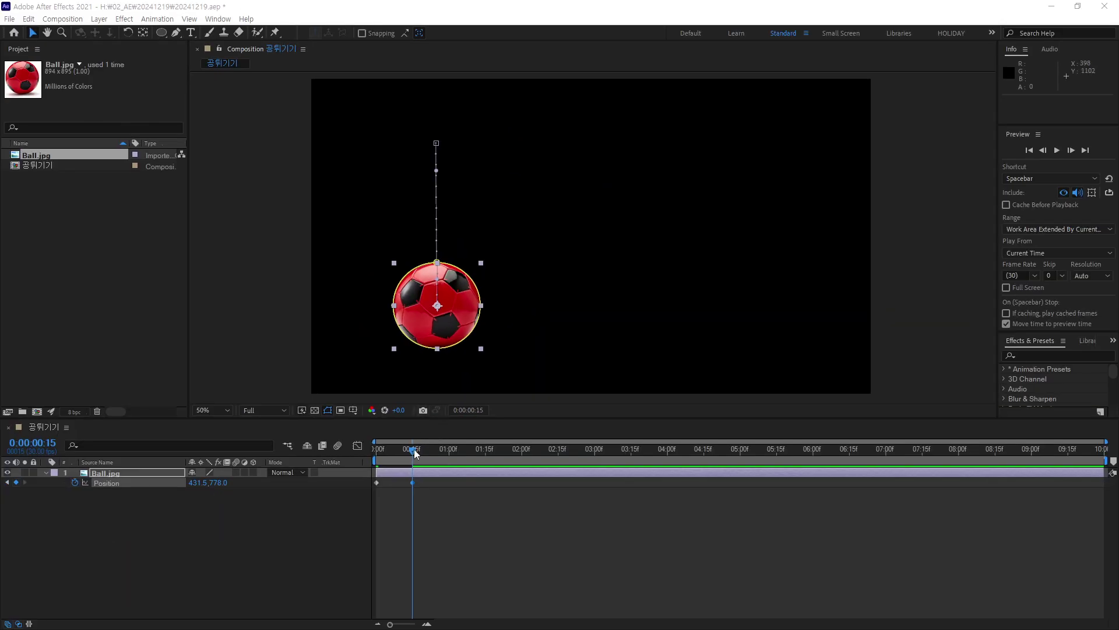
Step: Scrub between 0:00:00:00 and 0:00:00:15 to review the ball's fall, with the mask outline hidden and the layer deselected
drag(414, 450, 372, 453)
drag(396, 454, 414, 470)
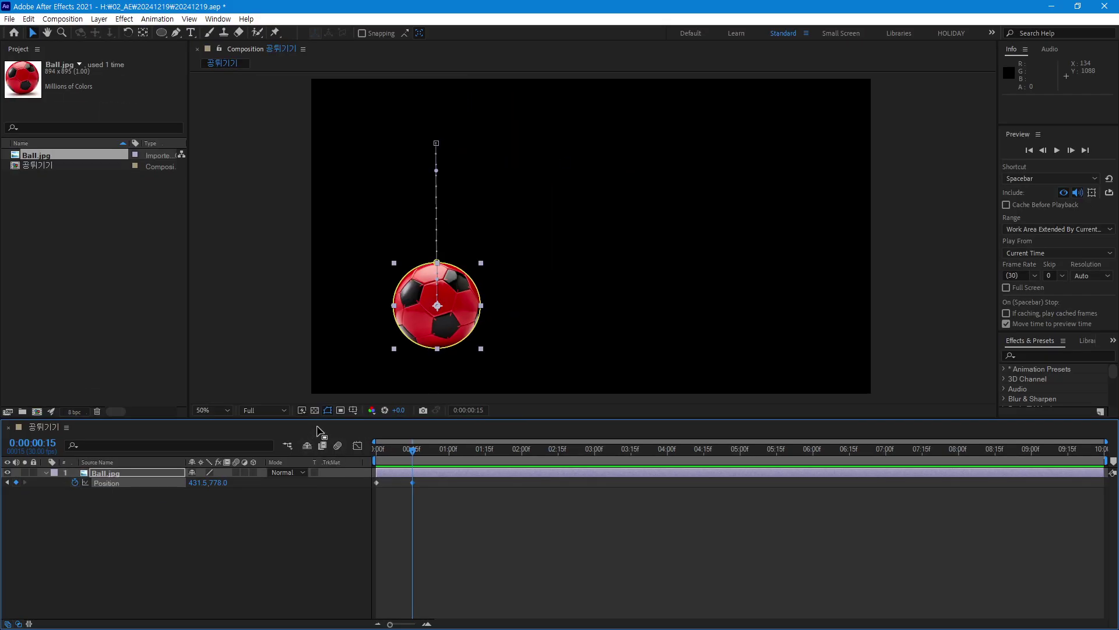
click(327, 409)
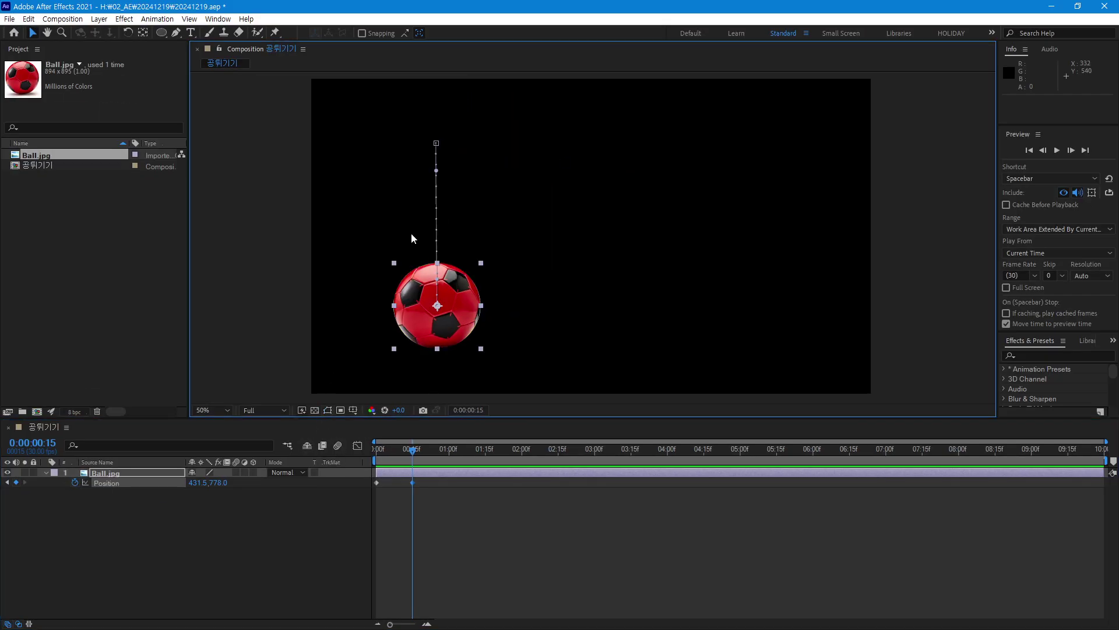
drag(414, 458, 379, 455)
click(264, 562)
click(307, 476)
click(325, 339)
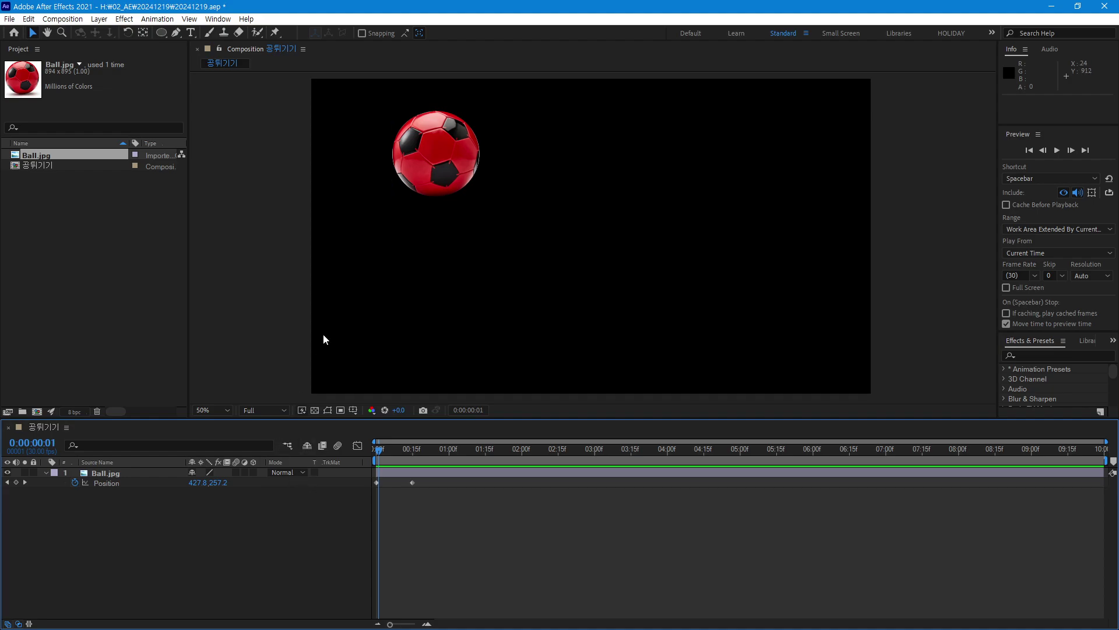
click(424, 157)
drag(385, 452, 411, 479)
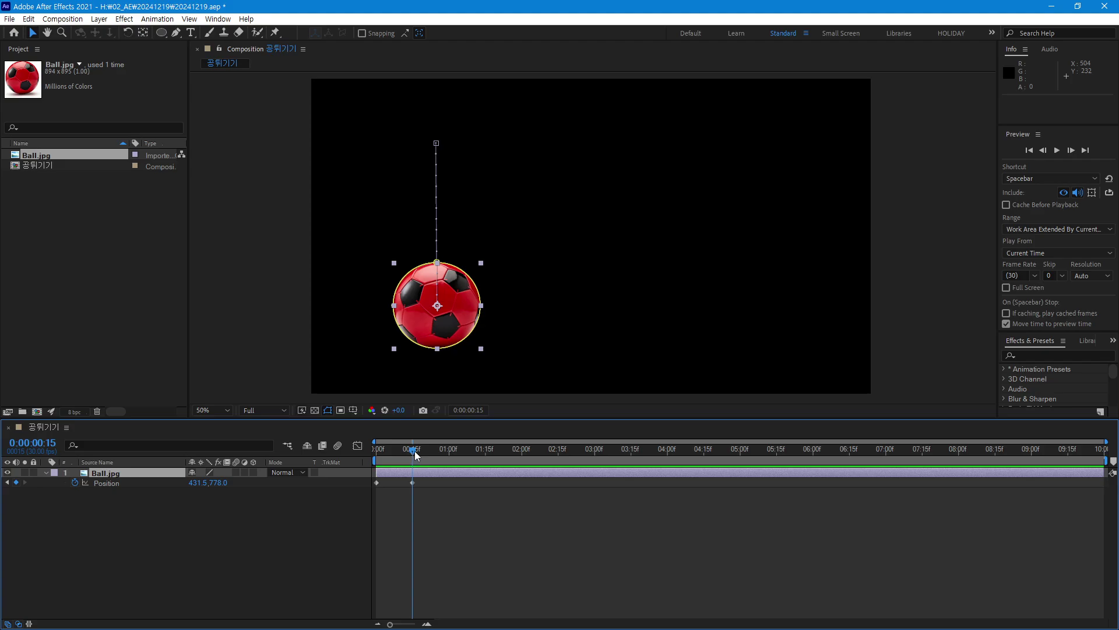
Step: Move the current time to 0:00:02:07 and raise the motion path's first keyframe to about 431.5, 156.0
drag(415, 451, 543, 481)
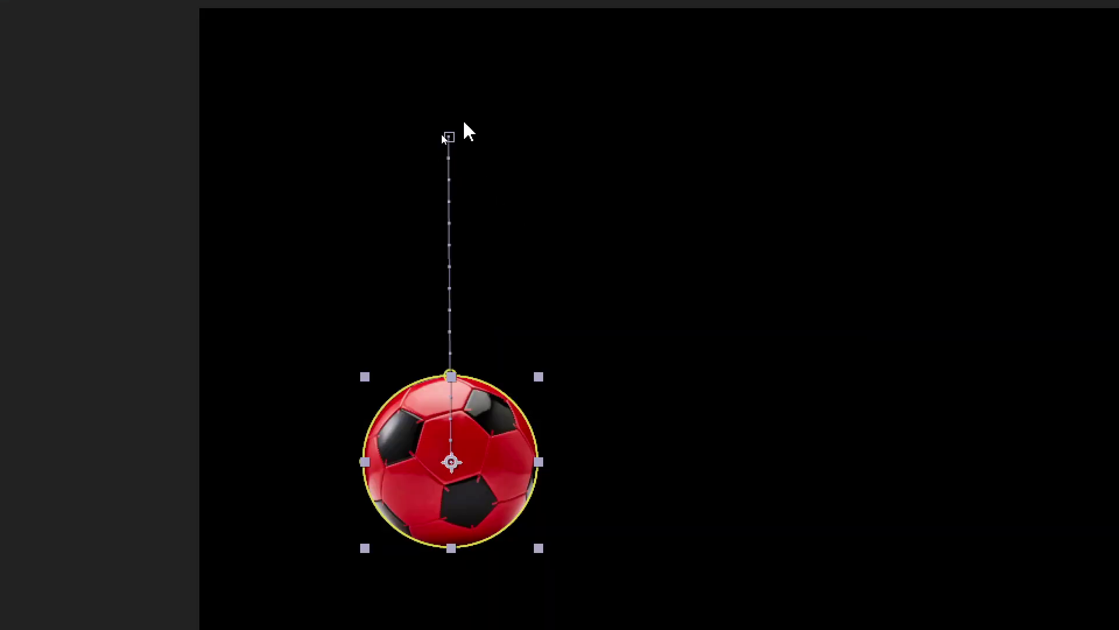
mouse_move(450, 139)
mouse_down()
mouse_move(496, 78)
mouse_move(615, 140)
mouse_move(818, 184)
mouse_move(426, 69)
mouse_move(429, 89)
mouse_move(445, 77)
mouse_move(452, 142)
mouse_up()
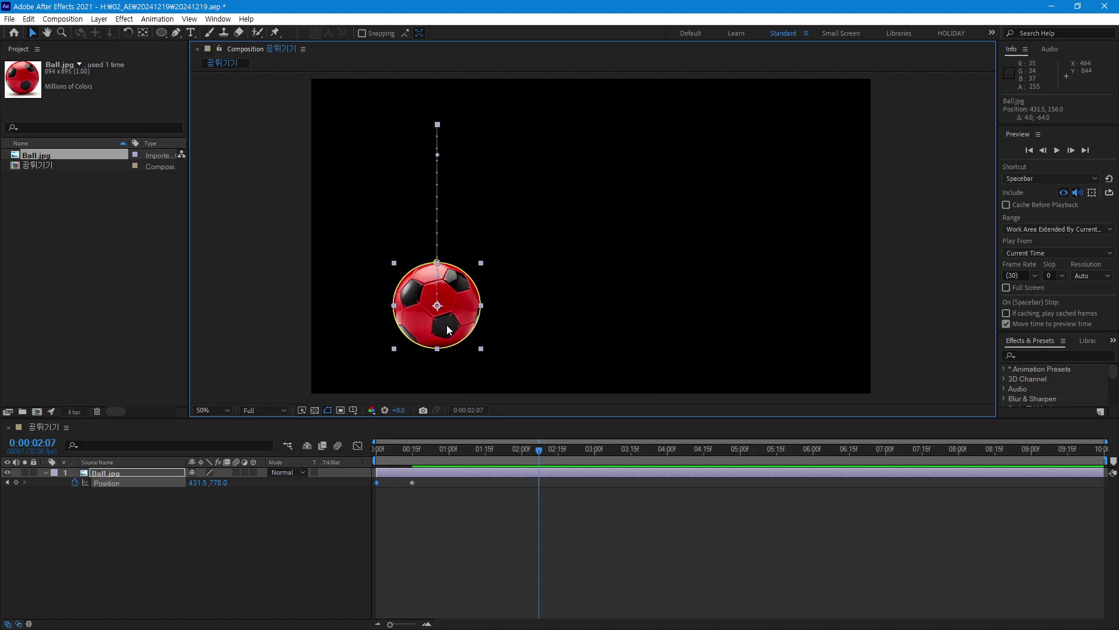
Step: Try moving the ball to about 1155.5, 638.0 at 0:00:02:07 for an extra Position keyframe, and undo it
drag(450, 334, 661, 294)
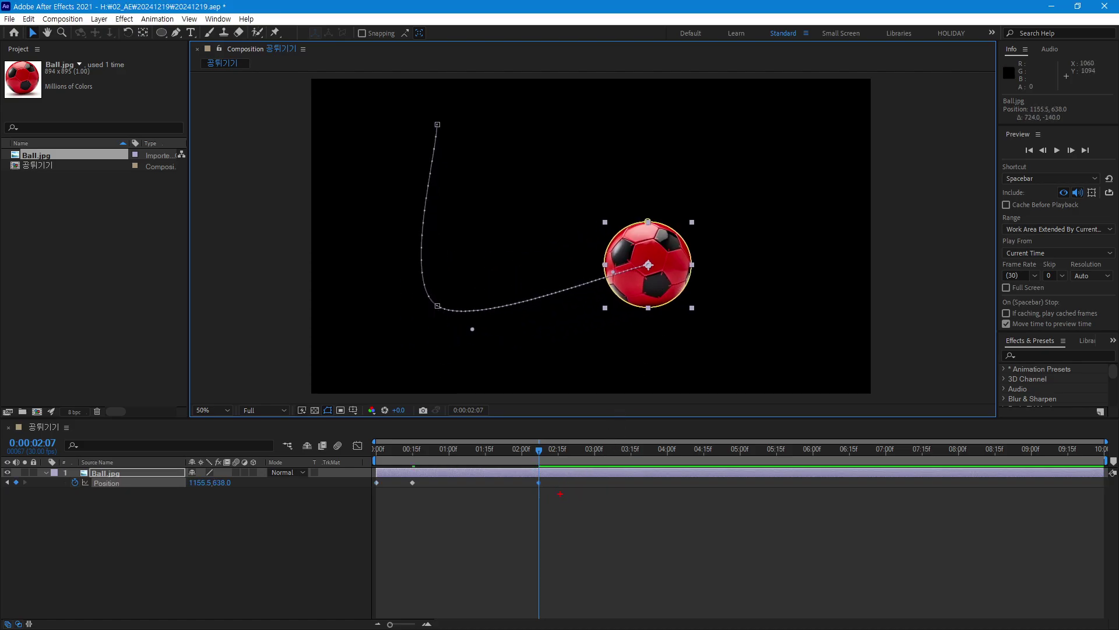
mouse_move(532, 409)
mouse_down()
mouse_move(513, 516)
mouse_move(570, 516)
mouse_move(545, 496)
mouse_up()
key(ctrl+z)
key(ctrl+z)
key(ctrl+z)
Step: Try moving the ball itself to about 967.5, 654.0 at the 0:00:00:15 keyframe, and undo the move
drag(537, 453, 411, 505)
drag(456, 324, 616, 285)
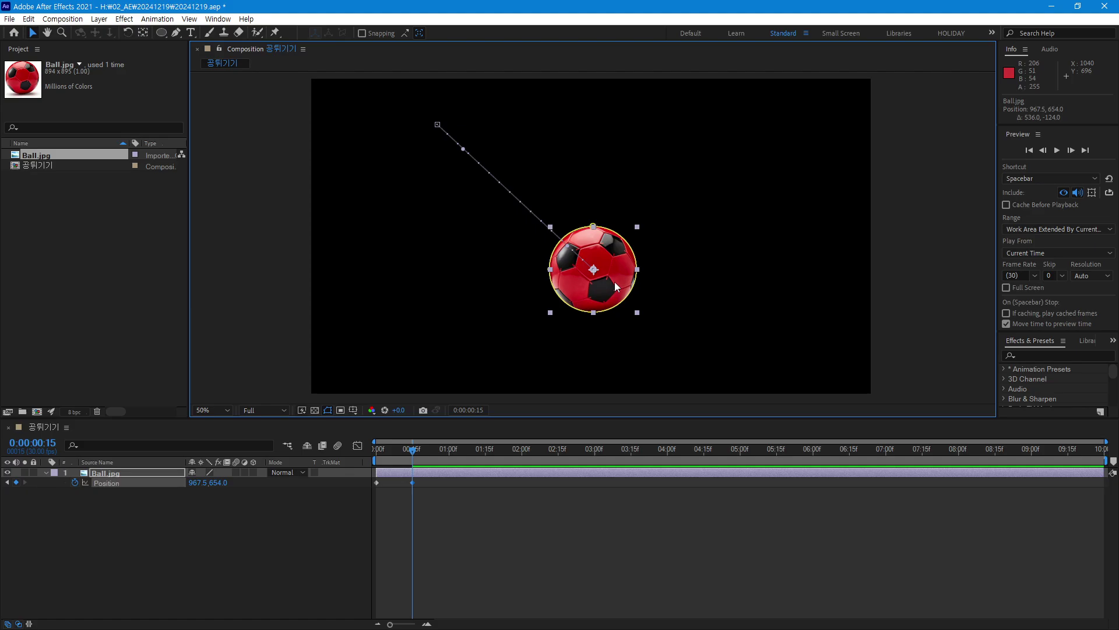
key(ctrl+z)
Step: Return to 0:00:00:00, try moving the motion path's end keyframe to about 1015.5, 854.0, and undo it
drag(413, 452, 362, 453)
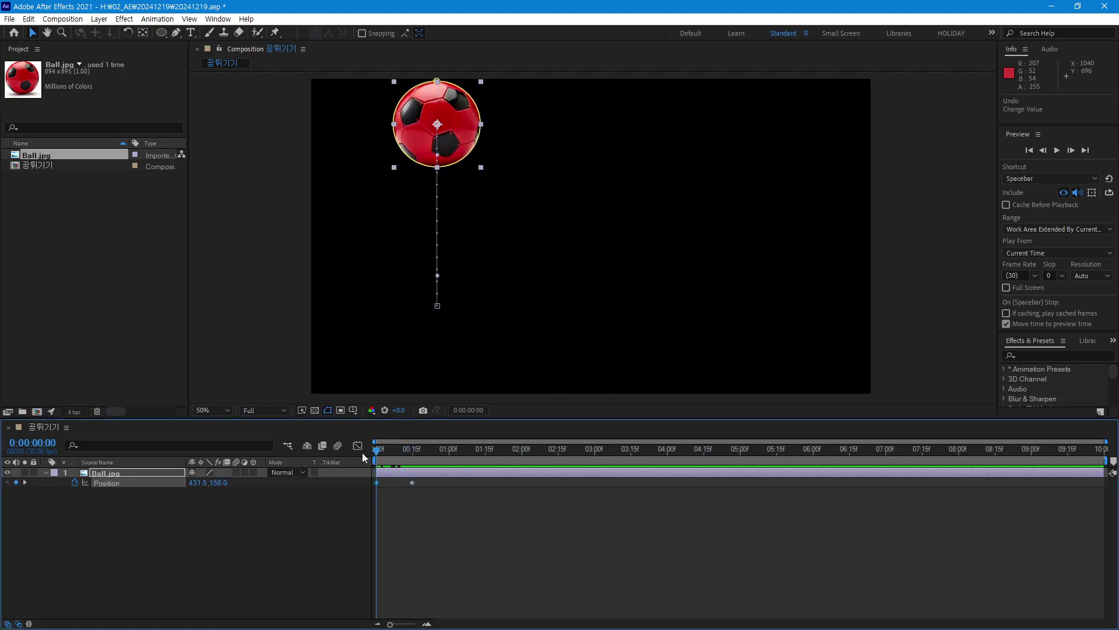
drag(437, 305, 606, 332)
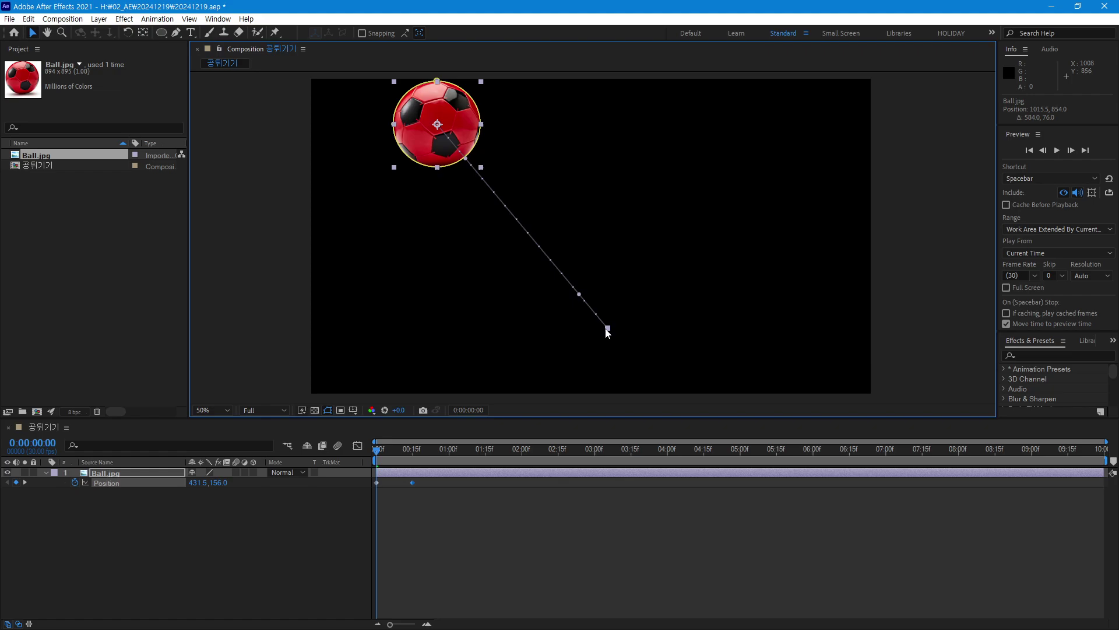
key(ctrl+z)
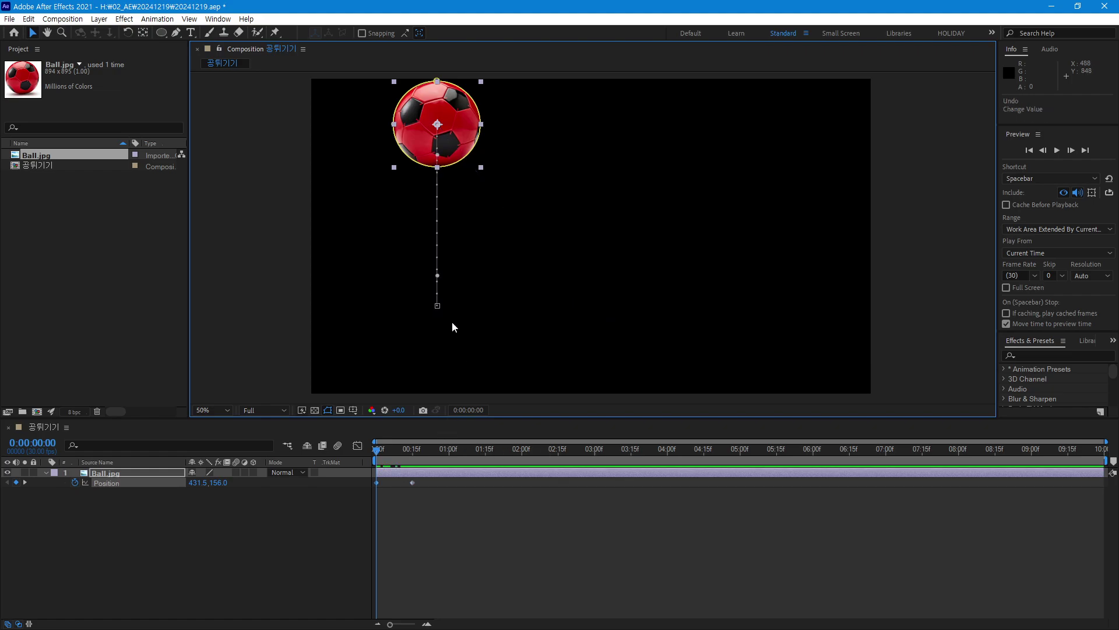
Step: Lower the motion path's end keyframe to about 429.5, 892.0 near the frame's bottom edge, and scrub to 0:00:00:15
drag(438, 307, 438, 335)
drag(379, 450, 414, 499)
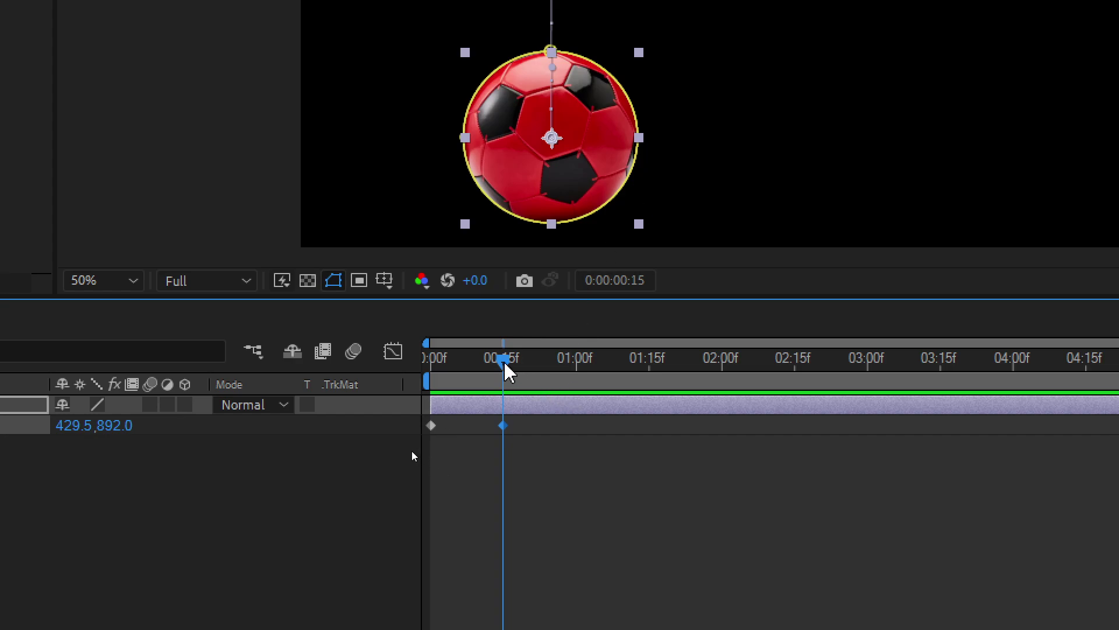
Step: At 0:00:01:00, raise the ball from the floor partway up its motion path to add a rebound Position keyframe
drag(503, 272, 551, 295)
drag(551, 384, 579, 391)
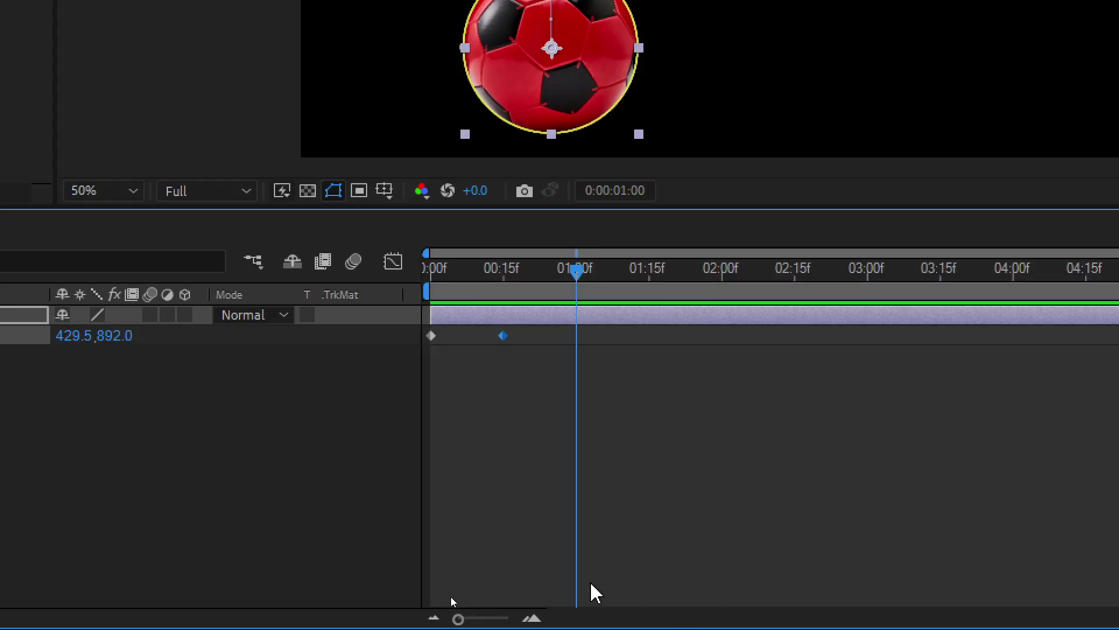
click(531, 618)
drag(583, 406, 866, 415)
mouse_move(544, 430)
mouse_down()
mouse_move(519, 489)
mouse_move(597, 473)
mouse_move(546, 429)
mouse_move(539, 460)
mouse_move(575, 460)
mouse_up()
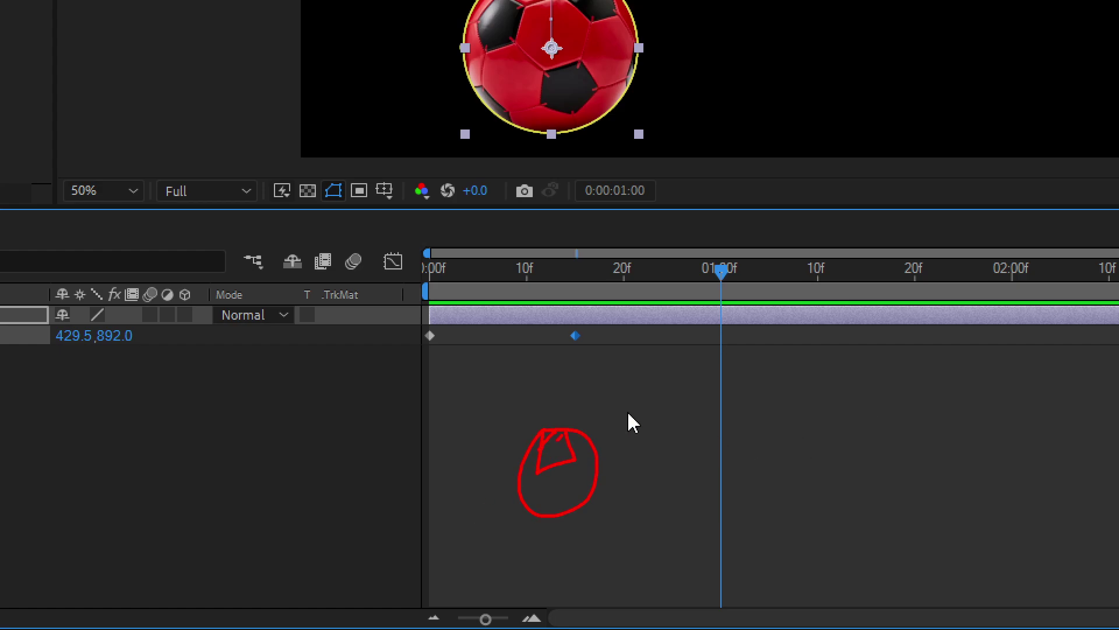
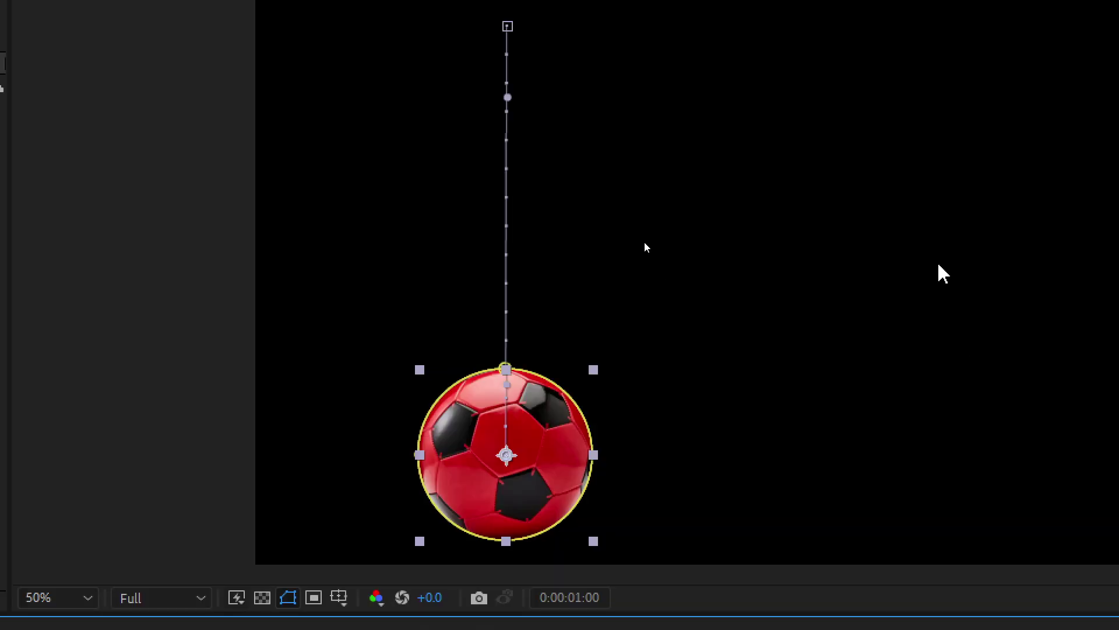
drag(549, 449, 555, 214)
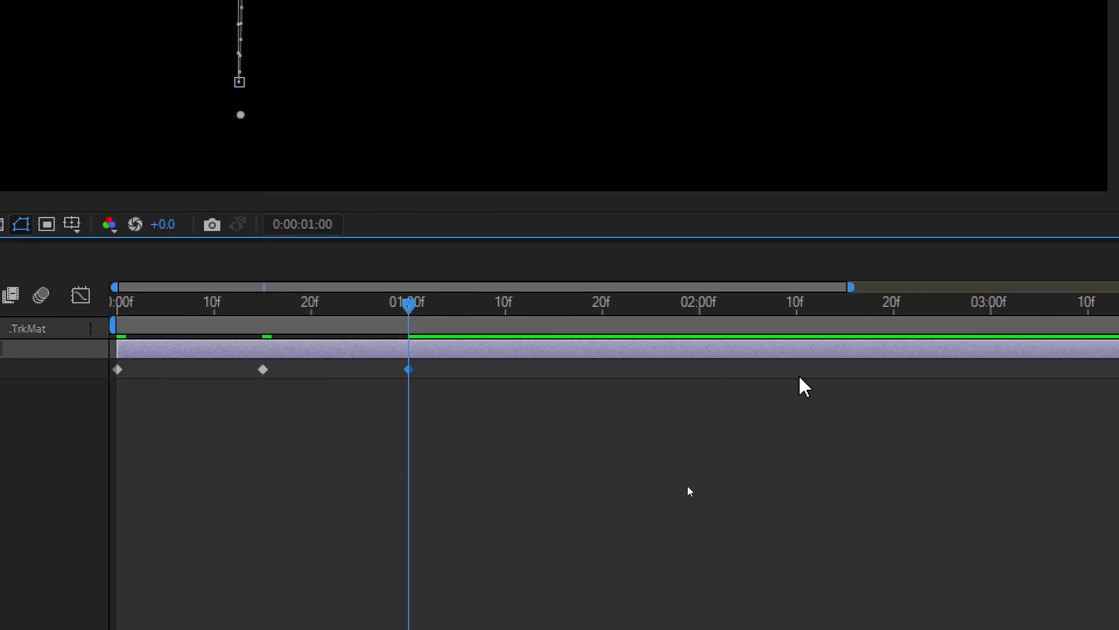
Step: Copy the floor Position keyframe from 0:00:00:15 and paste it at 0:00:01:15
click(413, 309)
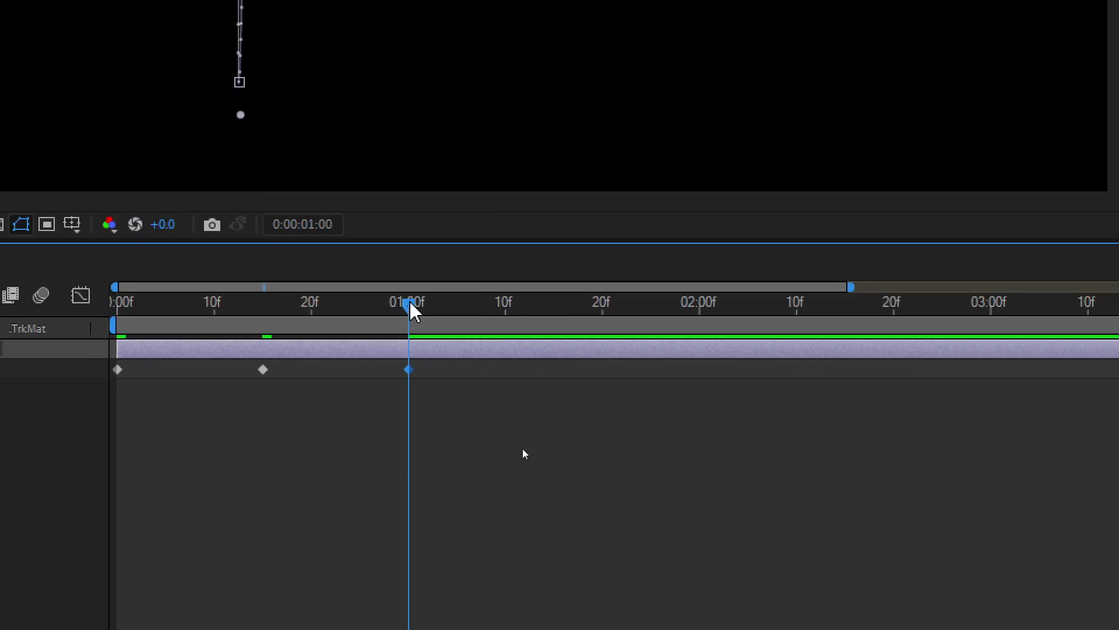
drag(413, 309, 510, 333)
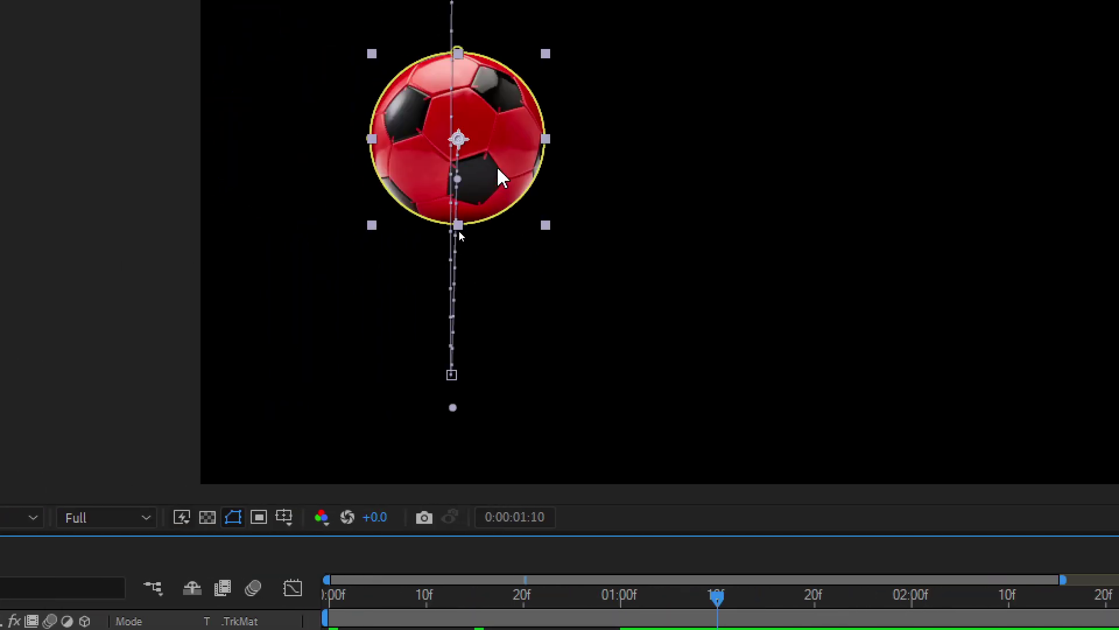
click(453, 376)
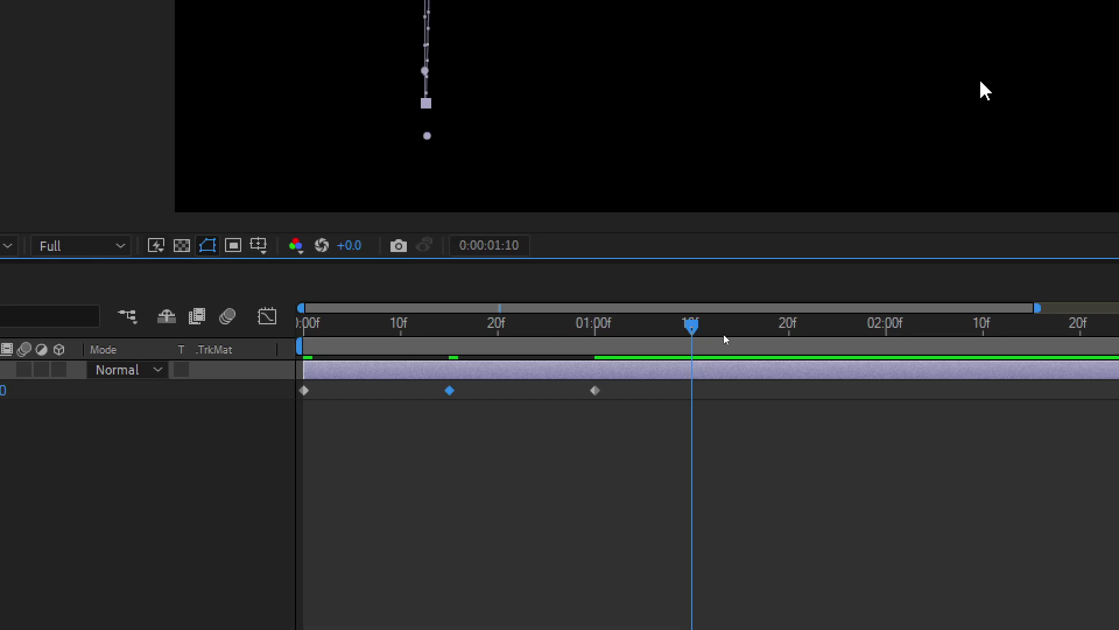
drag(641, 326, 691, 359)
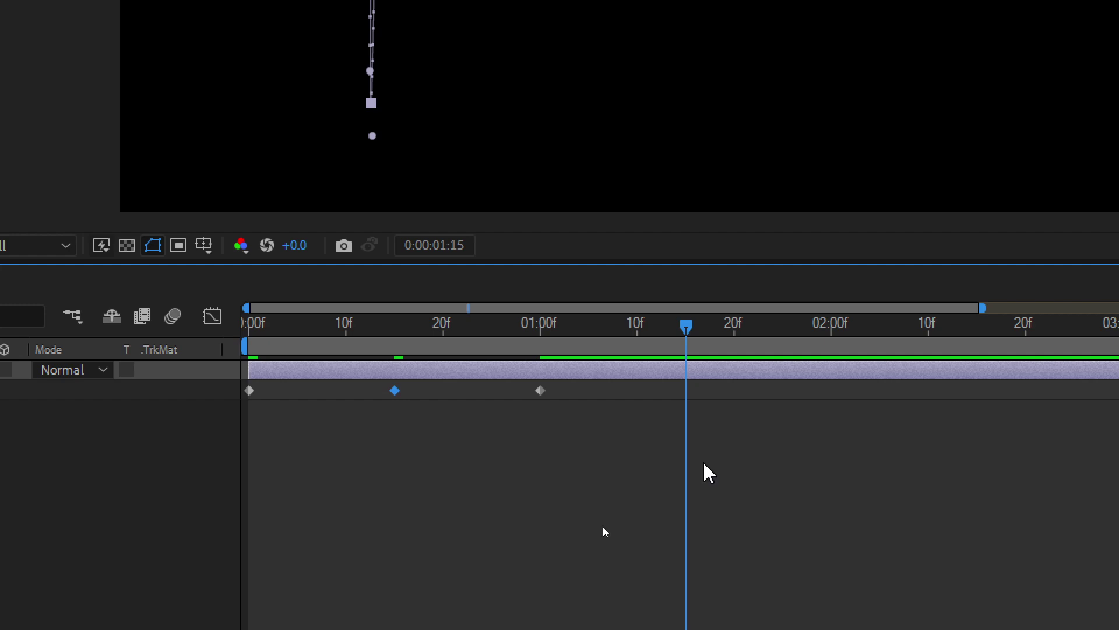
click(394, 444)
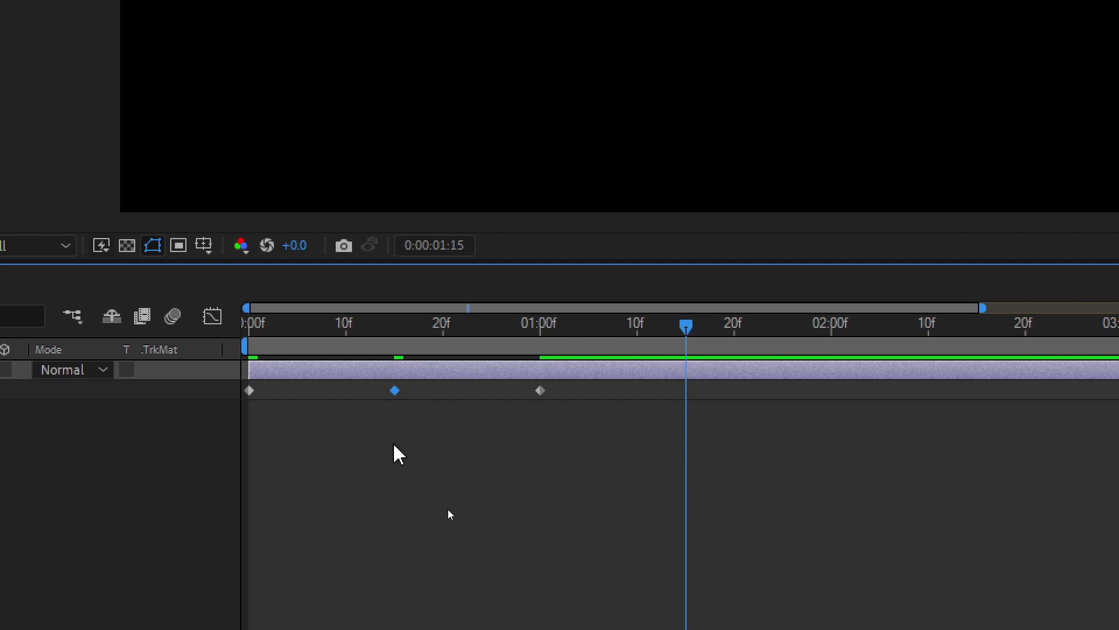
click(395, 391)
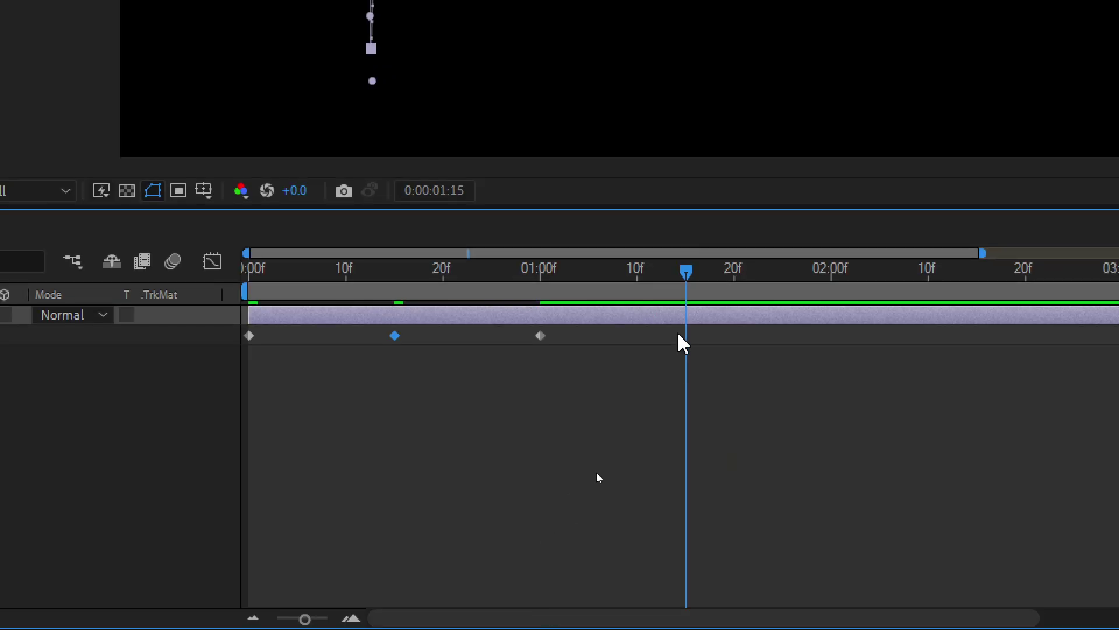
key(ctrl+v)
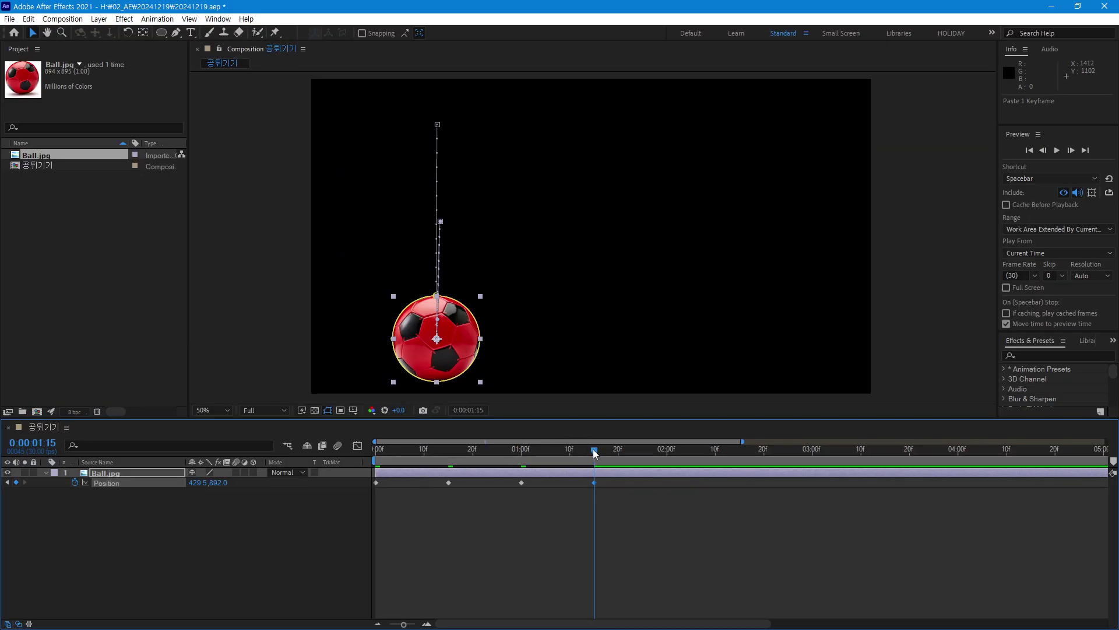
Step: Scrub back through the bounce, then at 0:00:02:00 raise the ball to about 431.5, 640.0 as a lower rebound keyframe
drag(686, 272, 325, 302)
drag(415, 470, 594, 503)
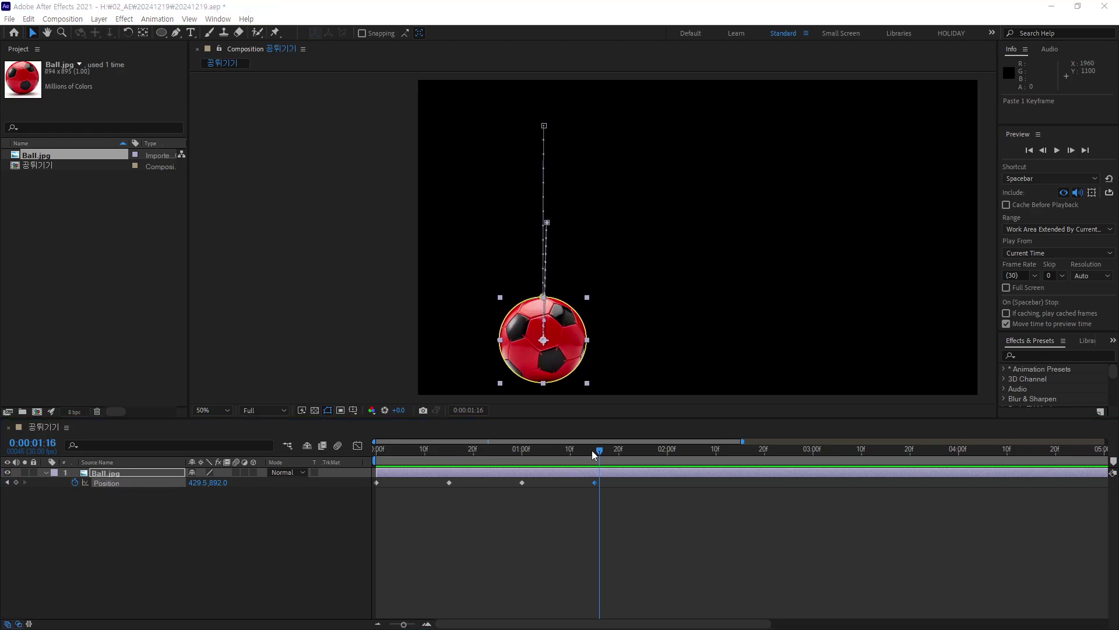
drag(592, 454, 595, 490)
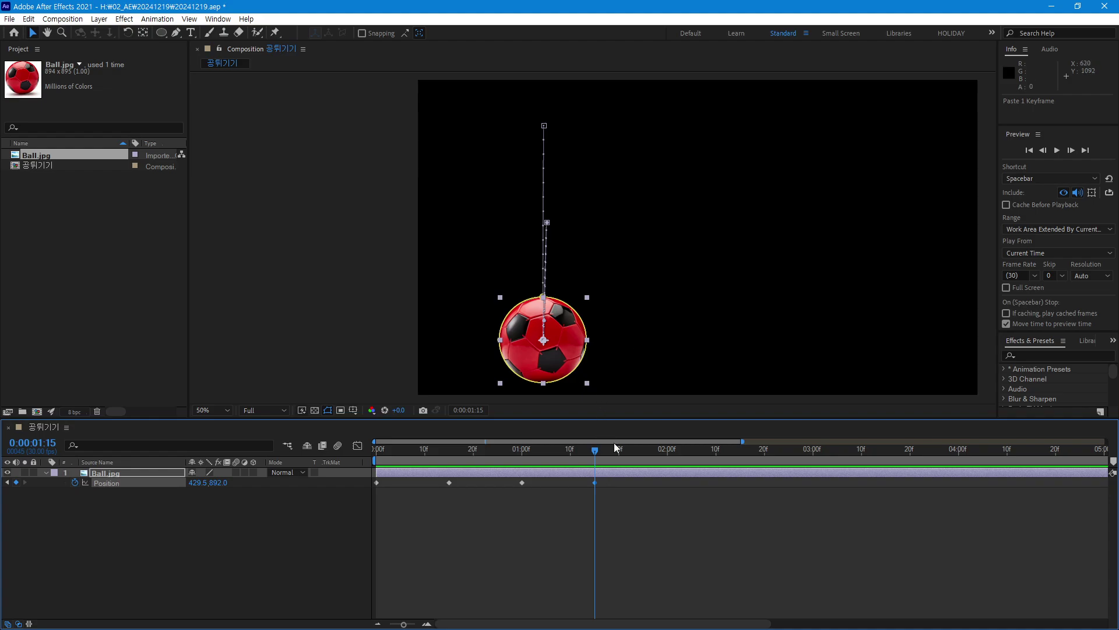
drag(596, 450, 667, 456)
drag(580, 352, 568, 273)
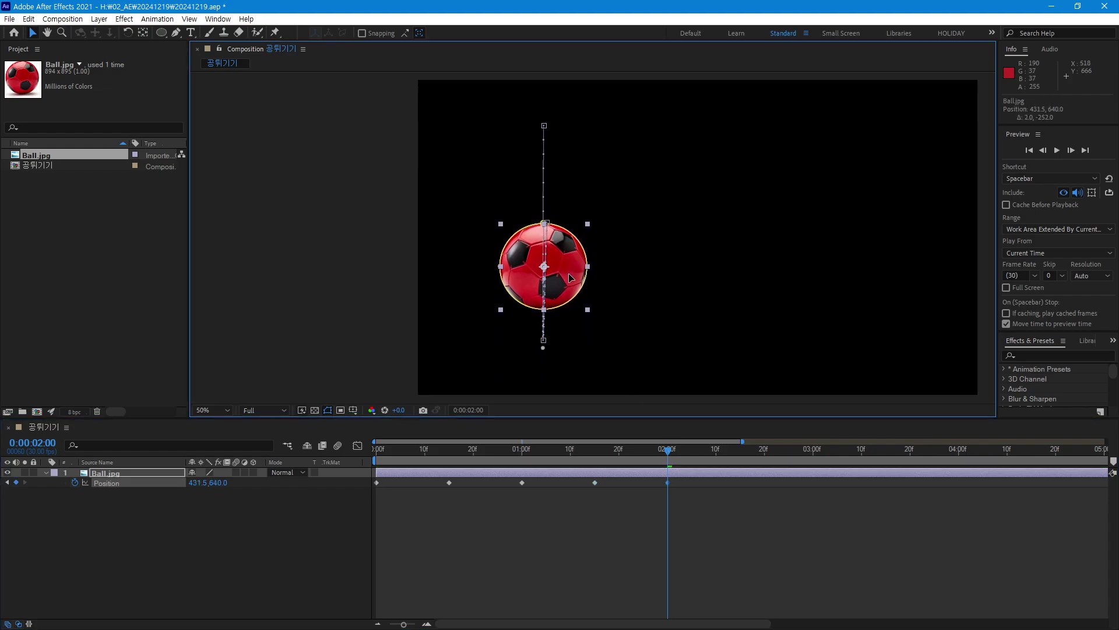
Step: Copy the floor Position keyframe from 0:00:01:15 and paste it at 0:00:02:15
drag(667, 453, 741, 467)
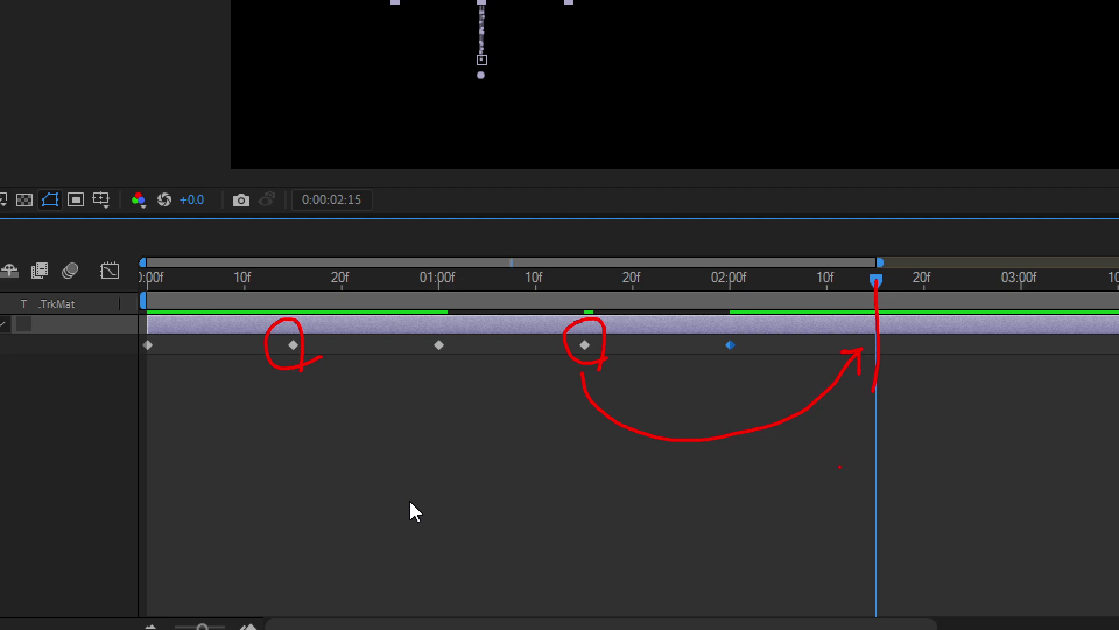
click(585, 344)
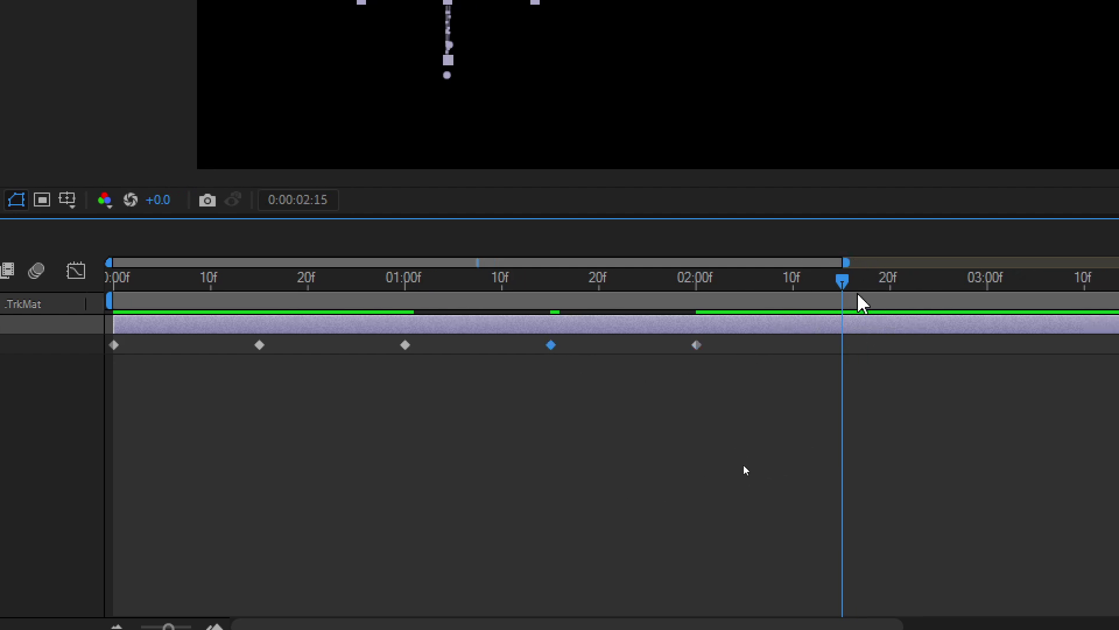
key(ctrl+v)
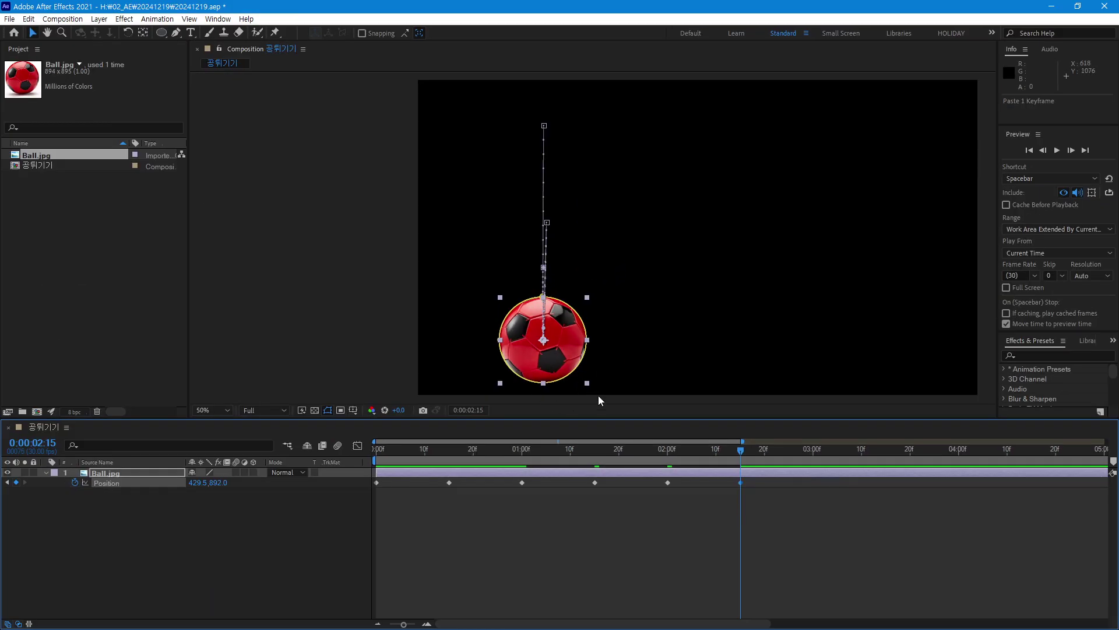
Step: Raise the ball to about 431.5, 752.0 at 0:00:03:00 and paste the floor Position keyframe at 0:00:03:15
drag(742, 455, 815, 506)
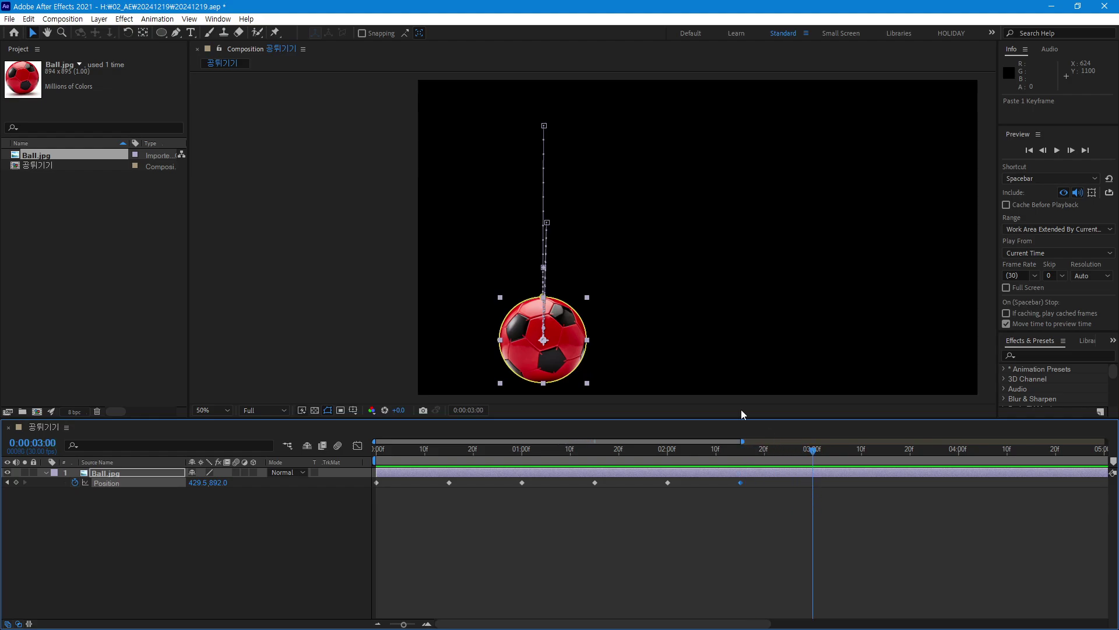
drag(568, 346, 568, 304)
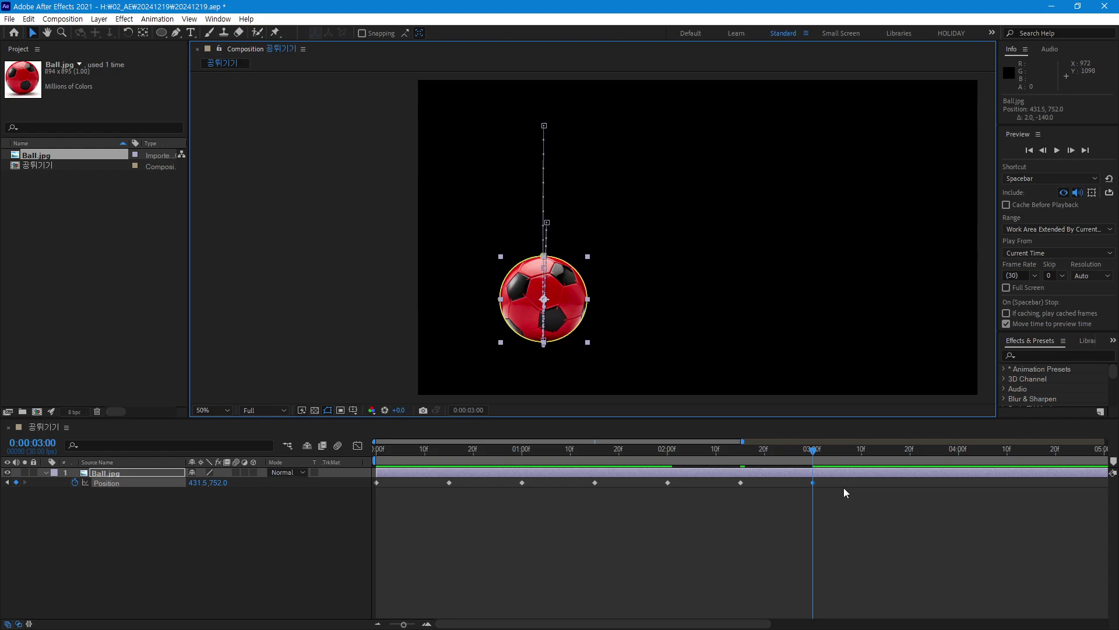
drag(819, 451, 888, 466)
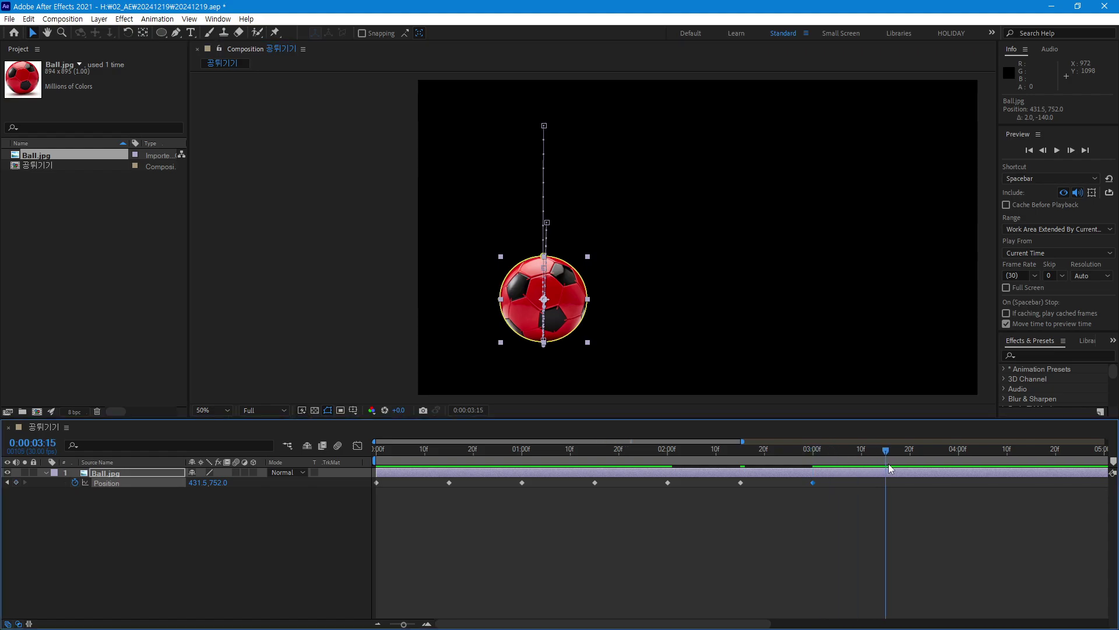
key(ctrl+v)
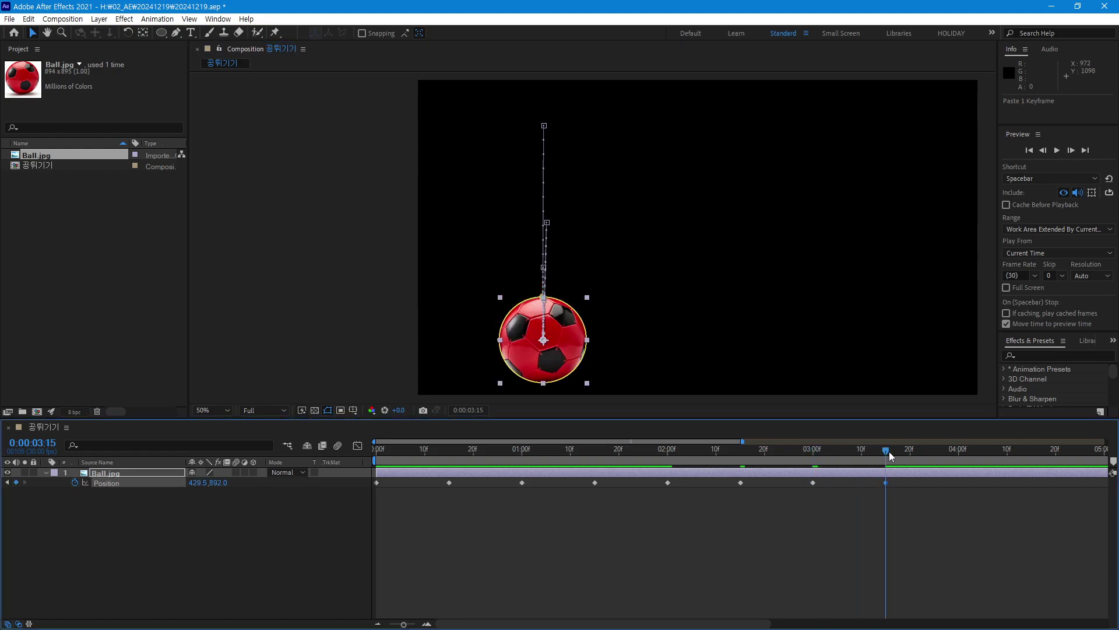
Step: Show the full 10-second timeline and raise the ball to about 429.5, 818.0 at 0:00:04:00
drag(888, 454, 935, 463)
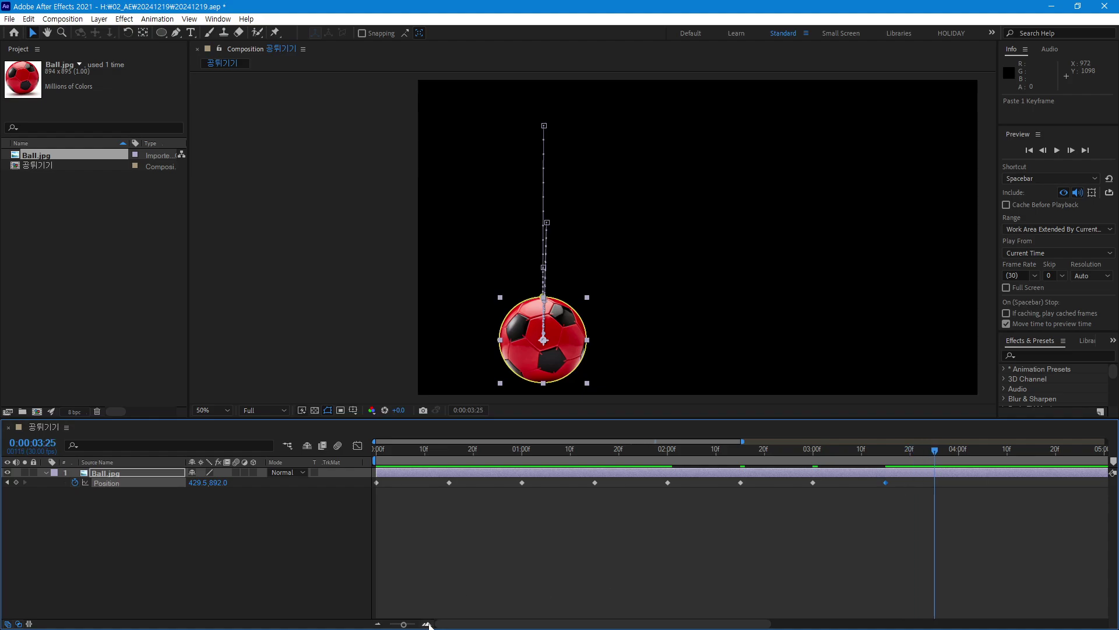
click(376, 624)
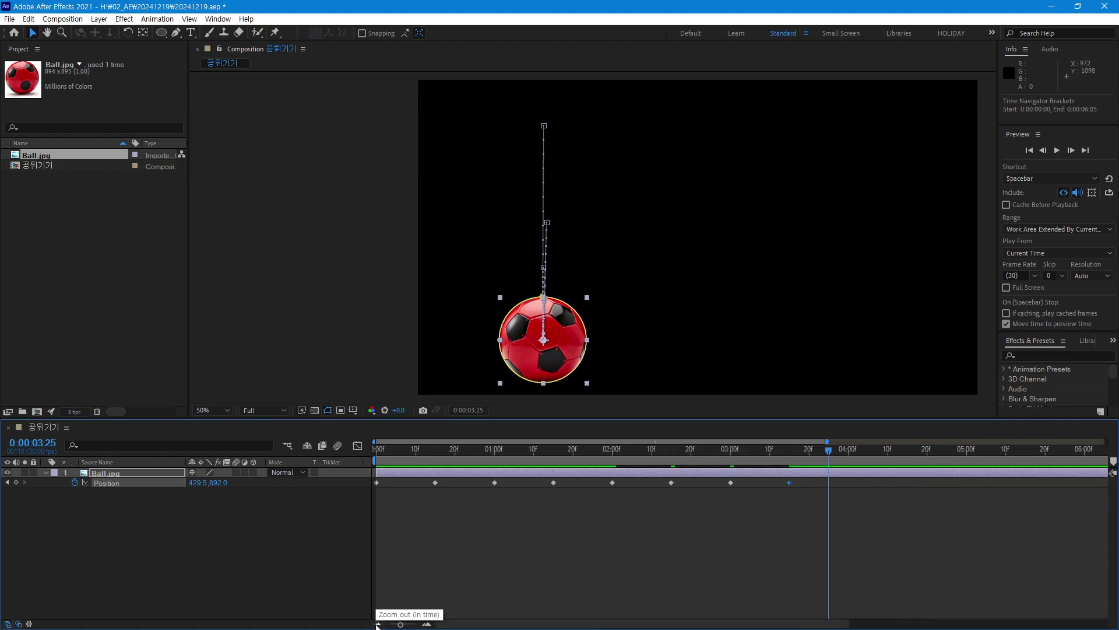
click(376, 624)
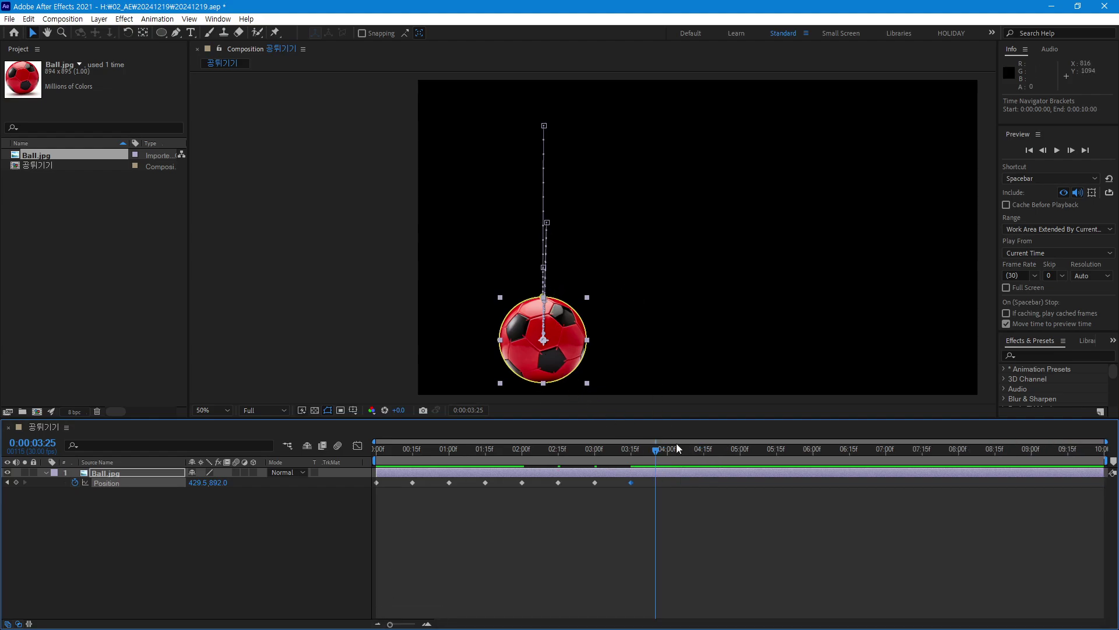
drag(641, 334, 660, 264)
drag(657, 455, 668, 477)
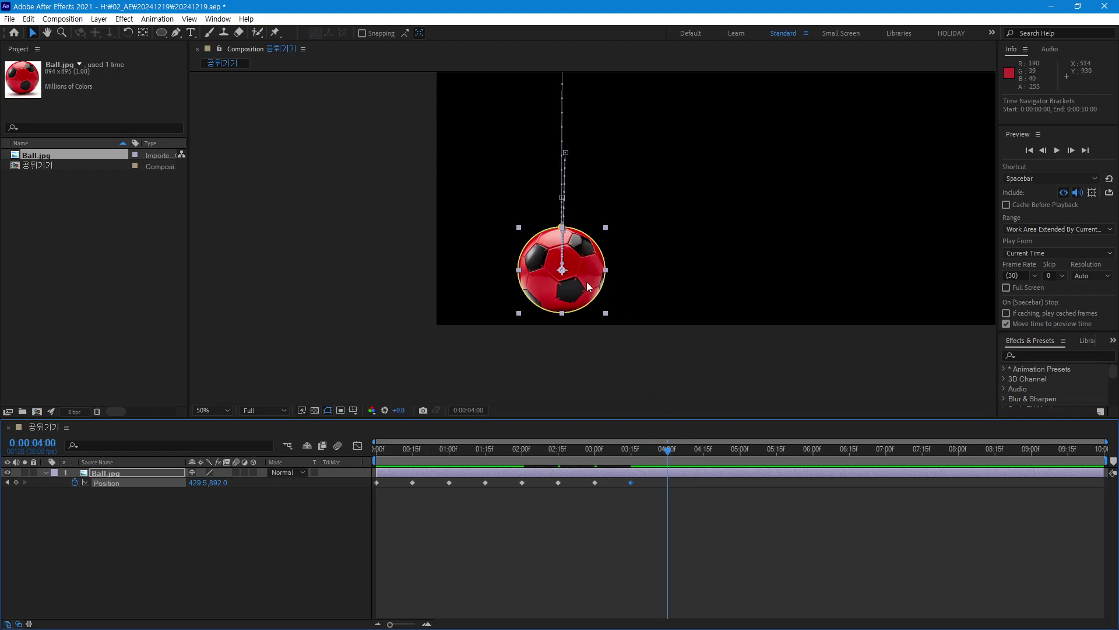
drag(586, 282, 587, 260)
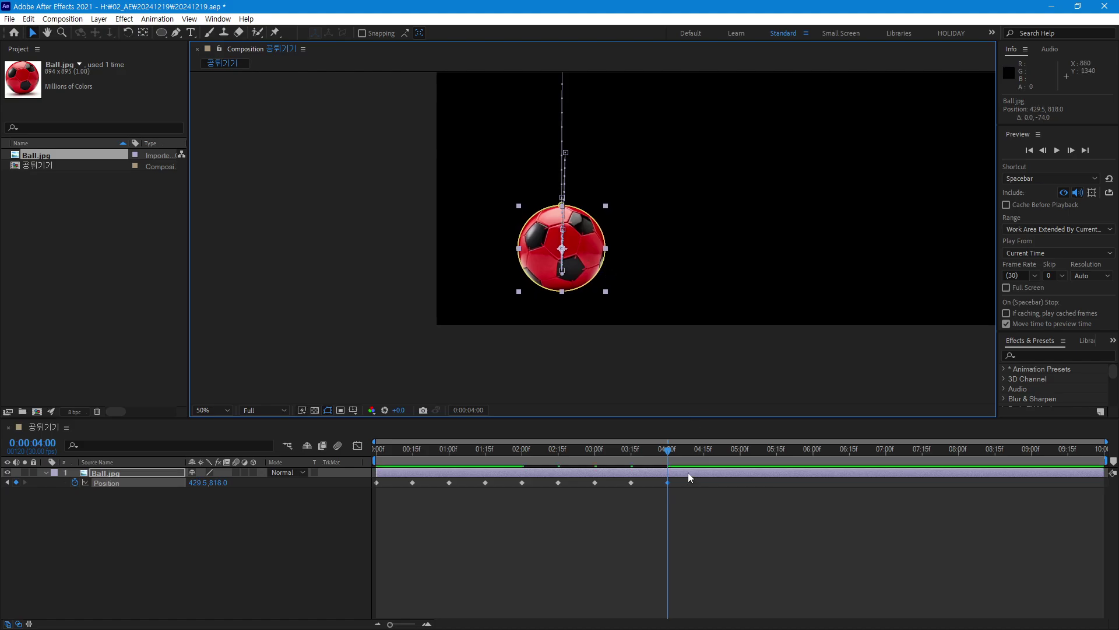
Step: Paste the floor keyframe at 0:00:04:15 and 0:00:05:00, with a bounce to about 427.5, 854.0 at 0:00:04:23 between them
drag(668, 453, 727, 469)
key(ctrl+v)
drag(581, 270, 582, 260)
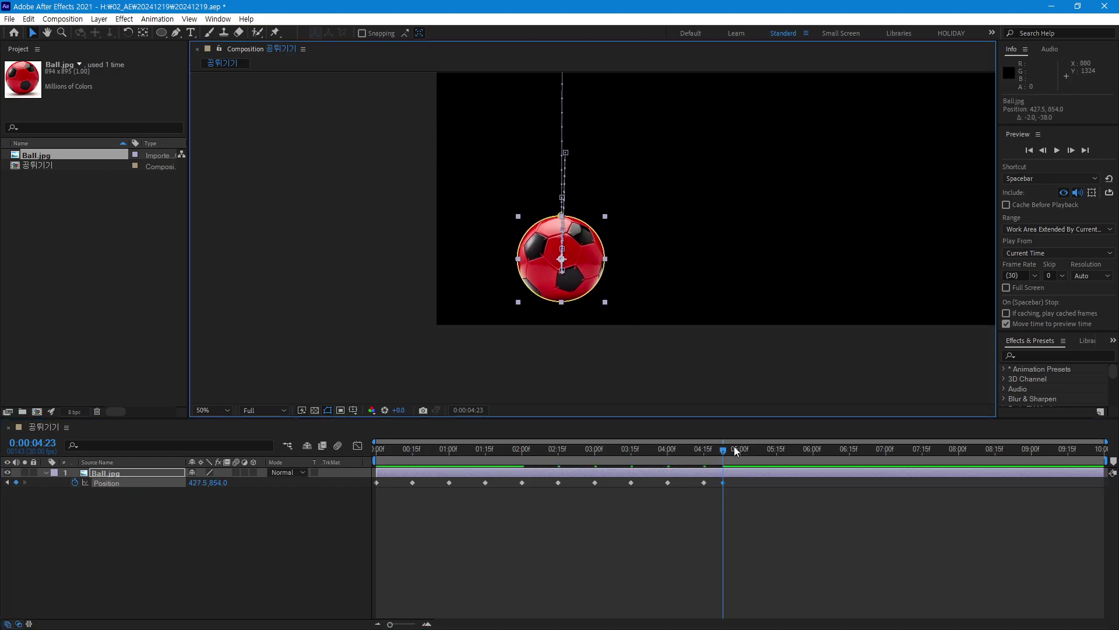
drag(725, 450, 742, 458)
key(ctrl+v)
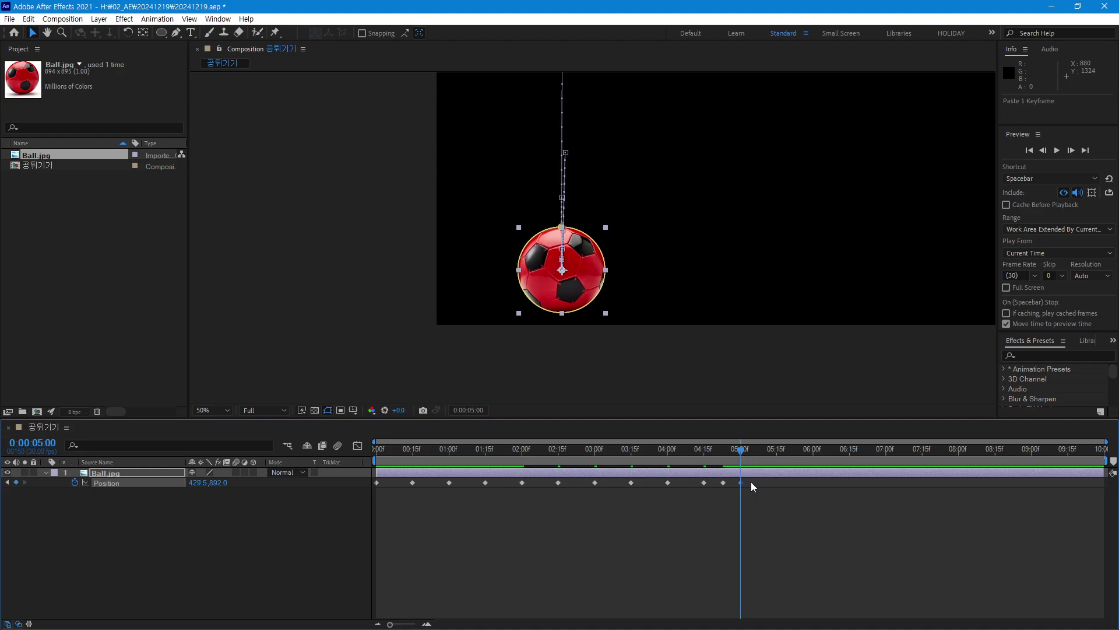
Step: Retime the last floor keyframe to 0:00:05:15 and the bounce keyframe before it to 0:00:05:00, restoring the 15-frame spacing
drag(741, 482, 777, 487)
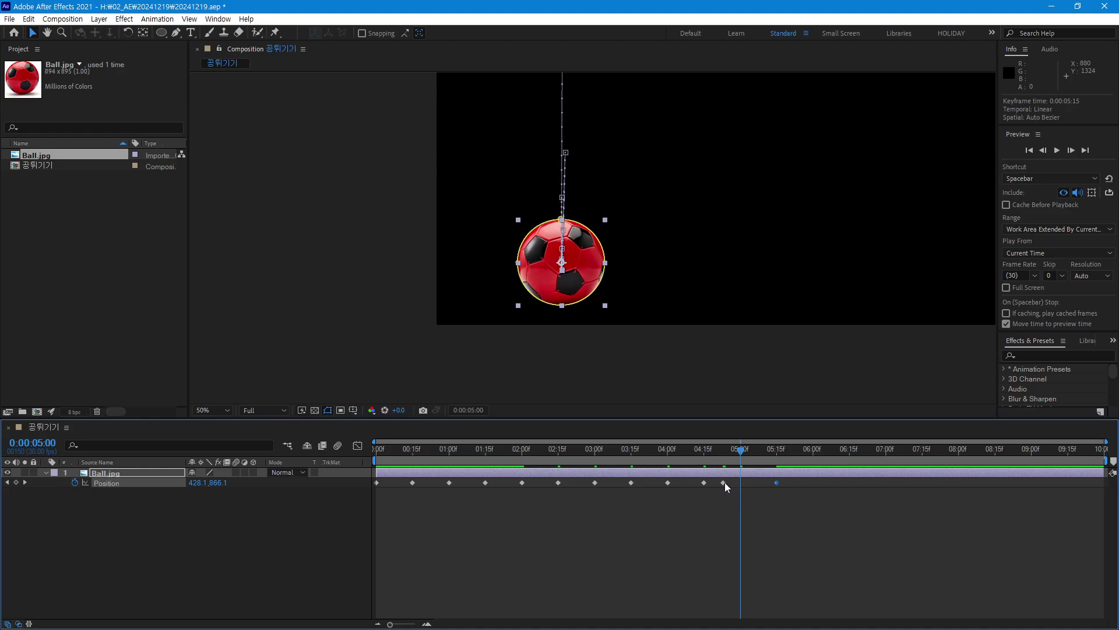
drag(724, 483, 816, 468)
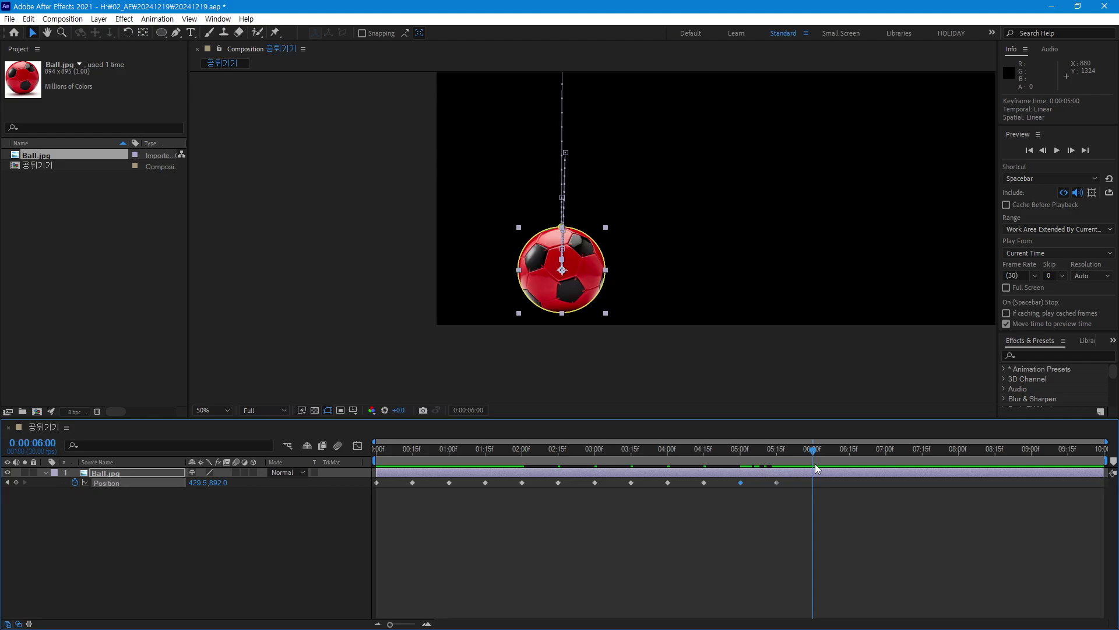
Step: Raise the ball slightly to about 429.5, 874.0 at 0:00:06:00 and paste the floor Position keyframe at 0:00:06:15
drag(586, 275, 587, 274)
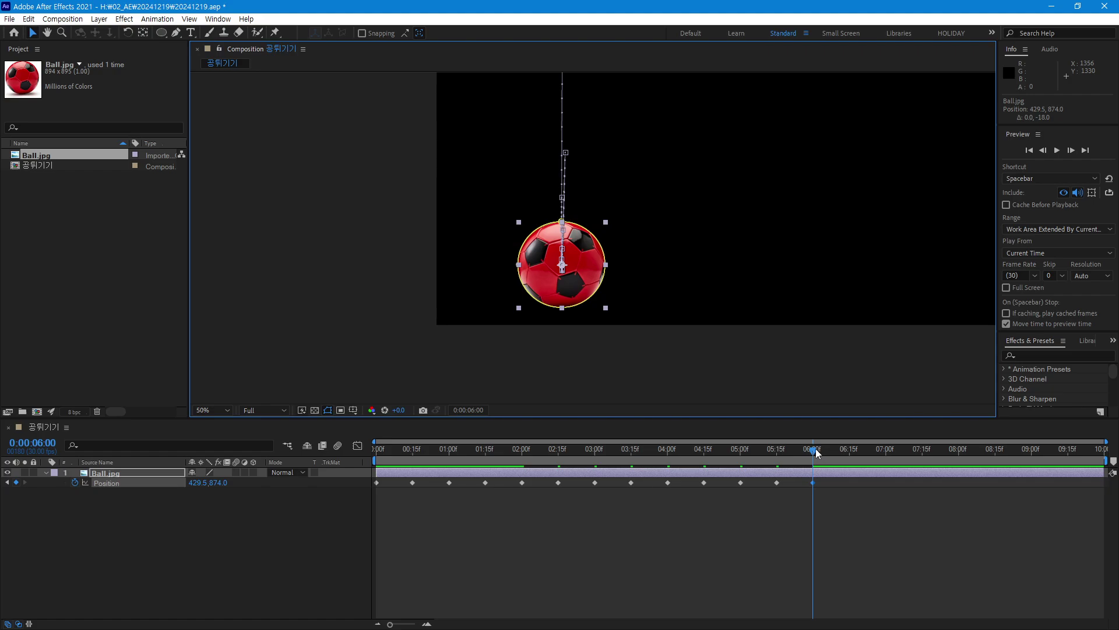
drag(816, 453, 850, 463)
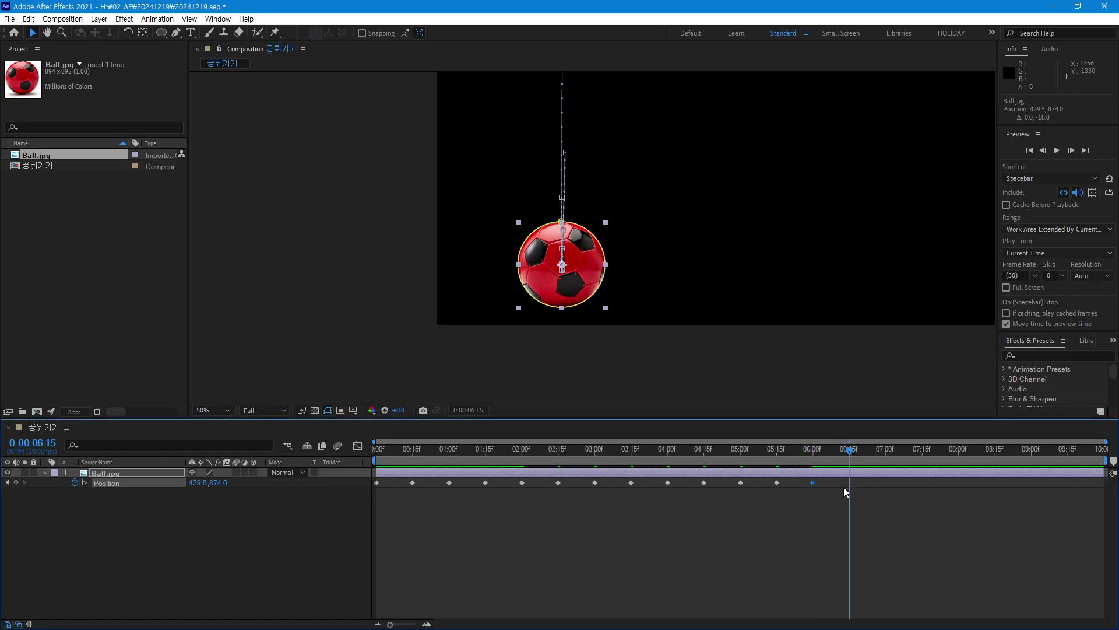
key(ctrl+v)
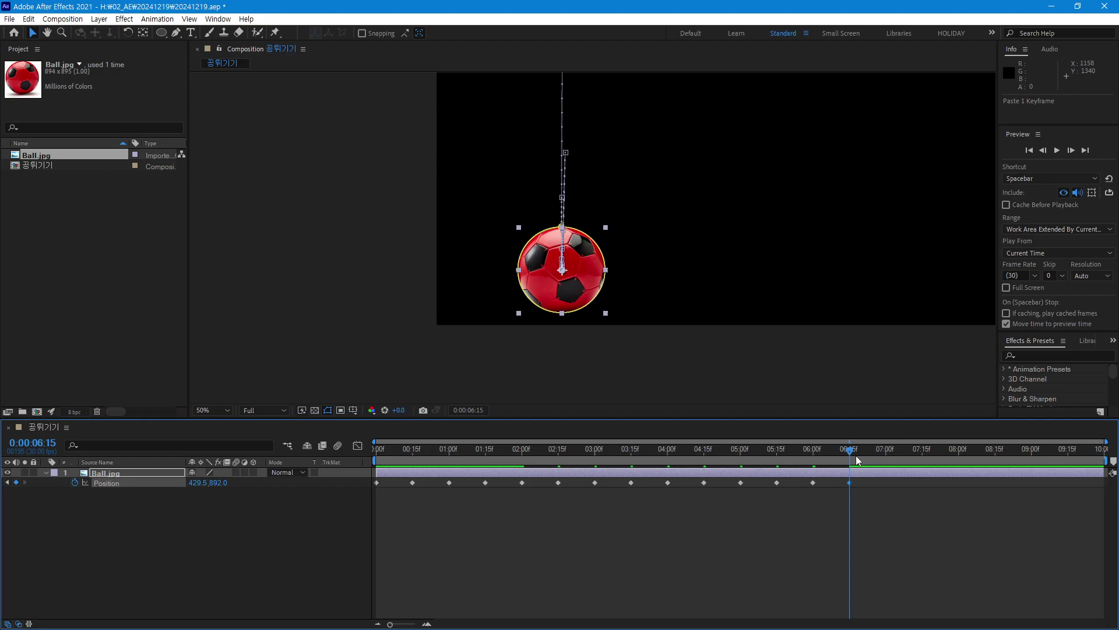
Step: Preview the bounce animation from 0:00:00:00, stop playback, and scrub to the last keyframe at 0:00:06:15
drag(852, 459, 376, 455)
key(space)
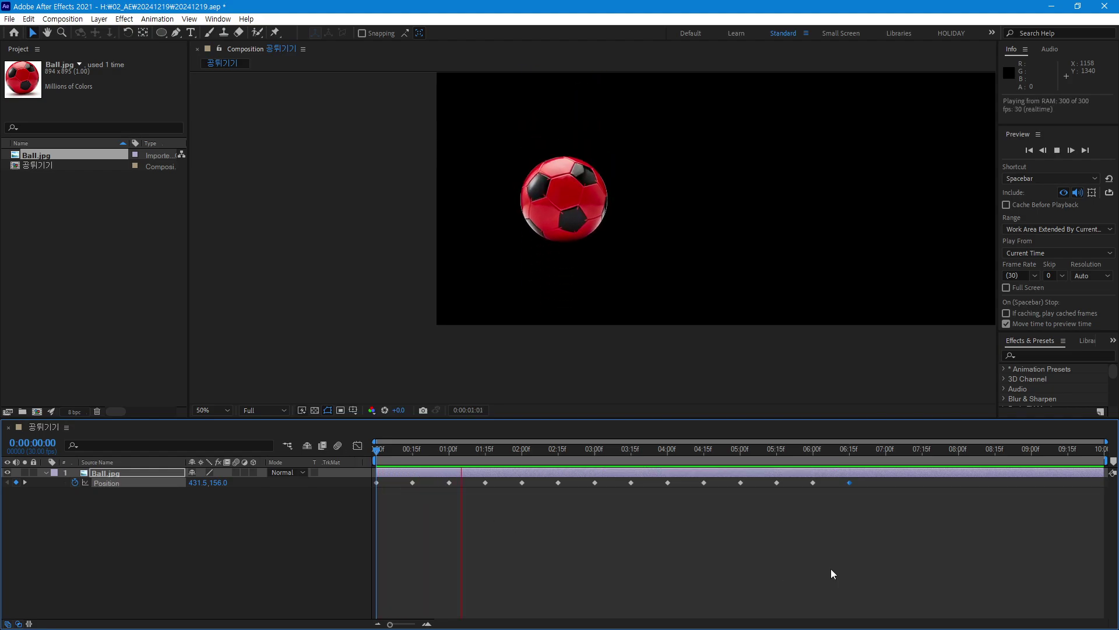
key(space)
drag(531, 456, 851, 470)
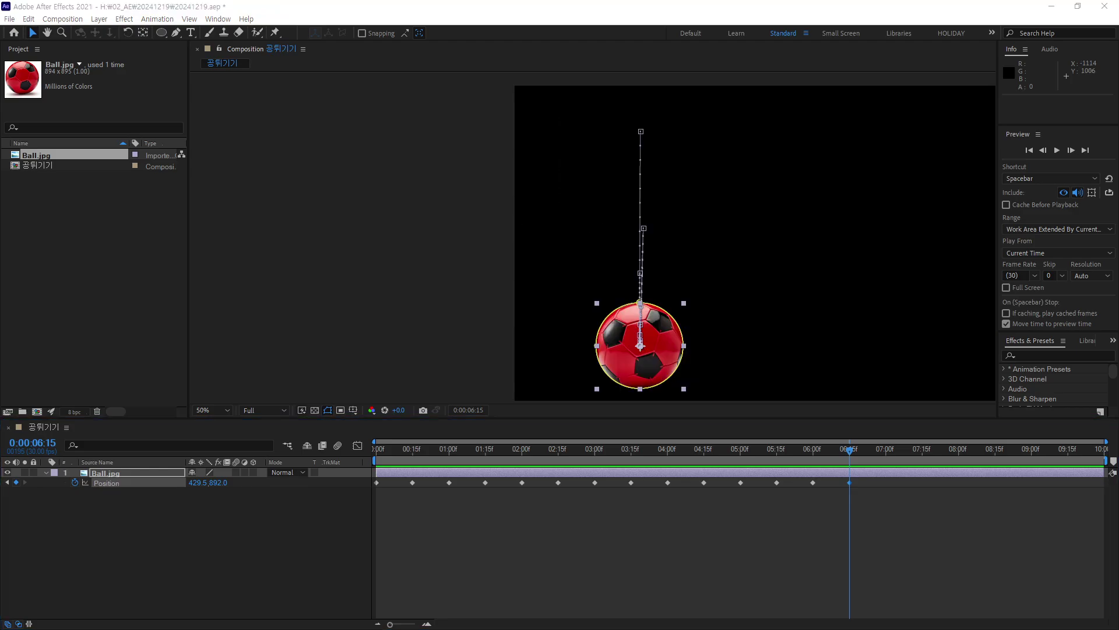
Step: Preview the bounce animation twice from 0:00:00:00, stop playback, and move the current time to 0:00:02:00
drag(843, 446, 369, 487)
key(space)
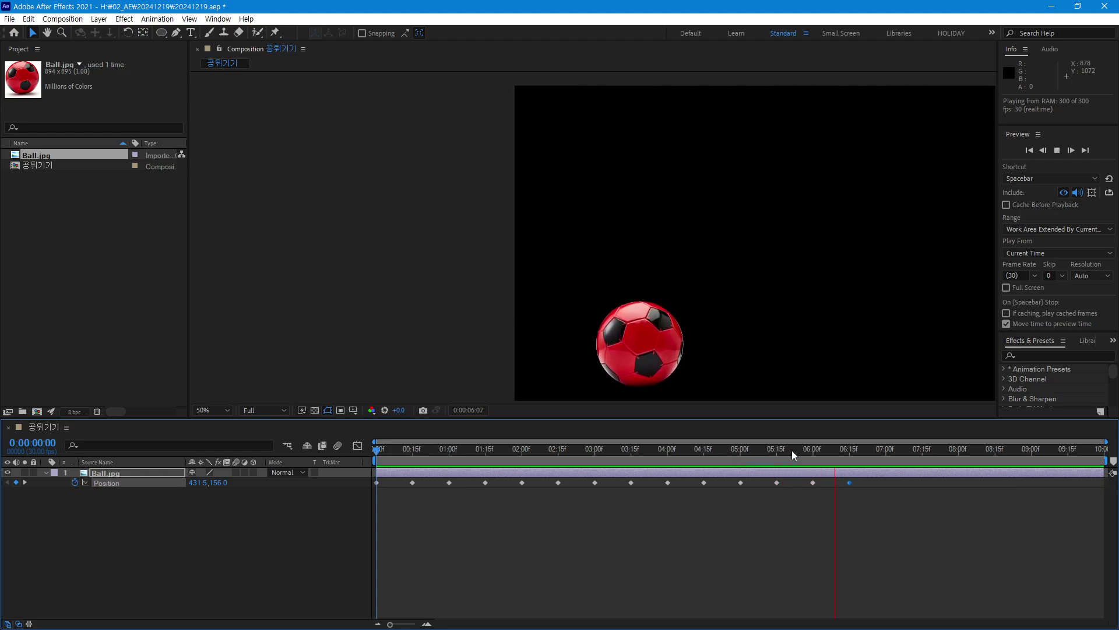
drag(821, 452, 341, 481)
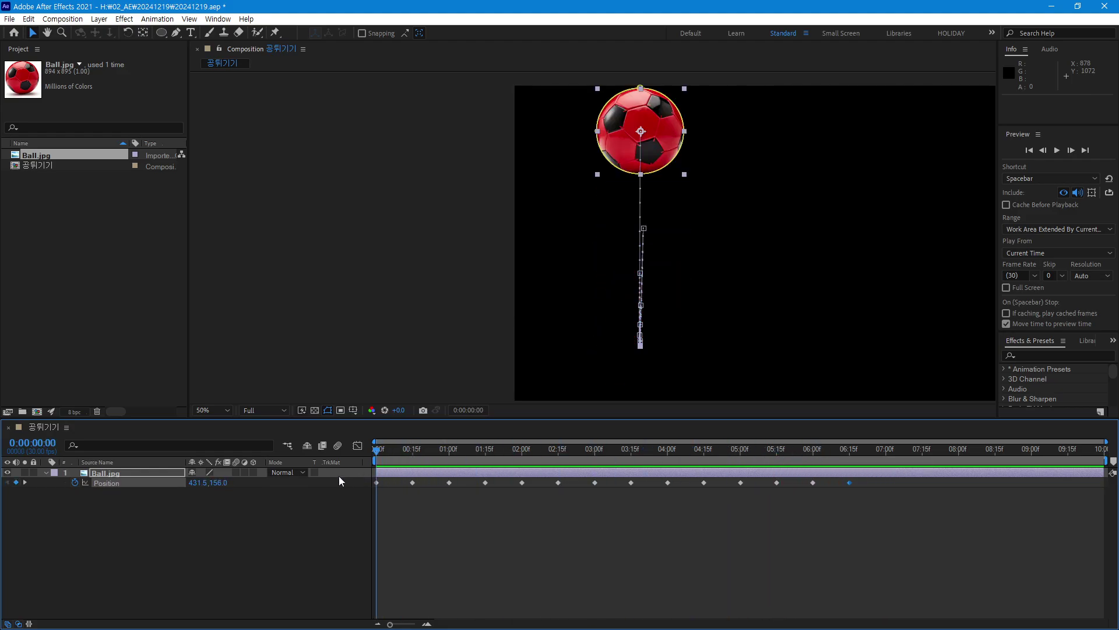
key(space)
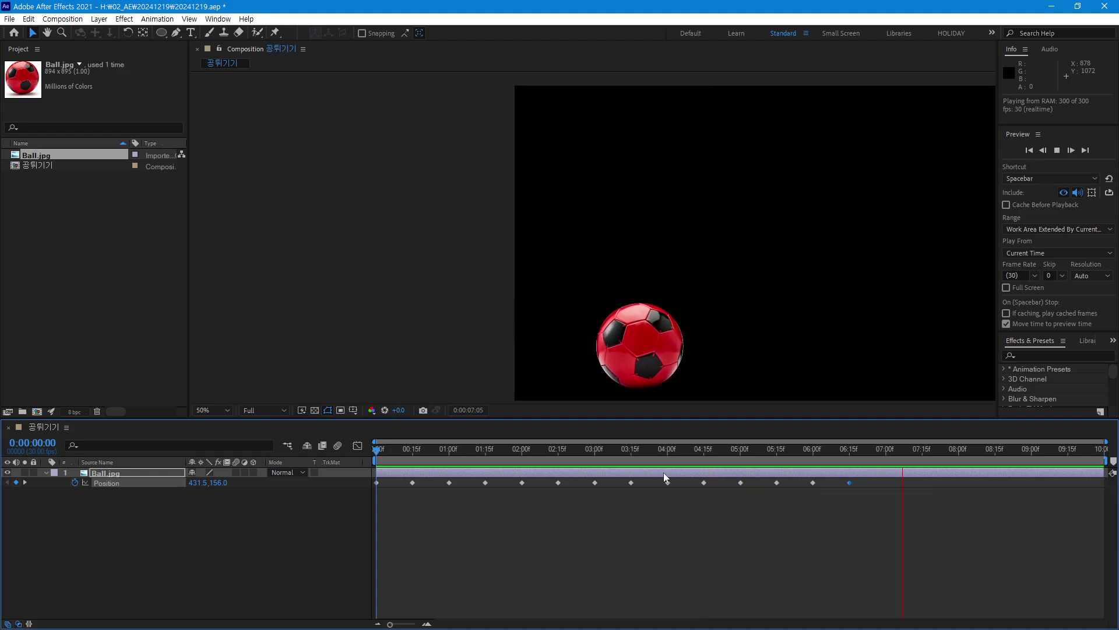
drag(722, 449, 480, 537)
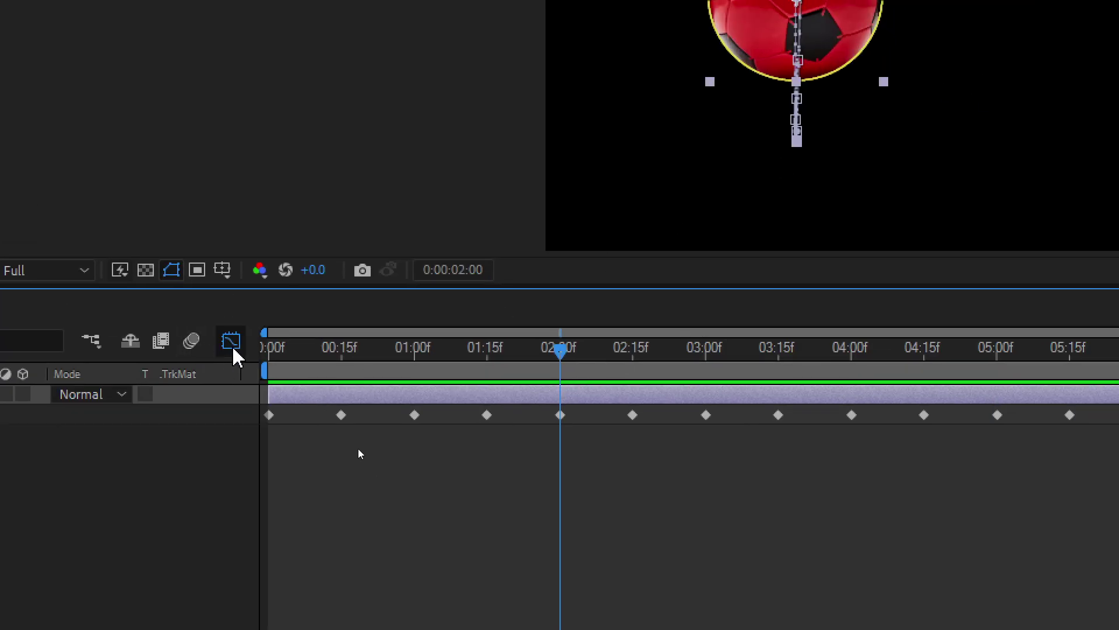
Step: Show the ball's Position keyframes in the Graph Editor and display them as a value graph
click(232, 341)
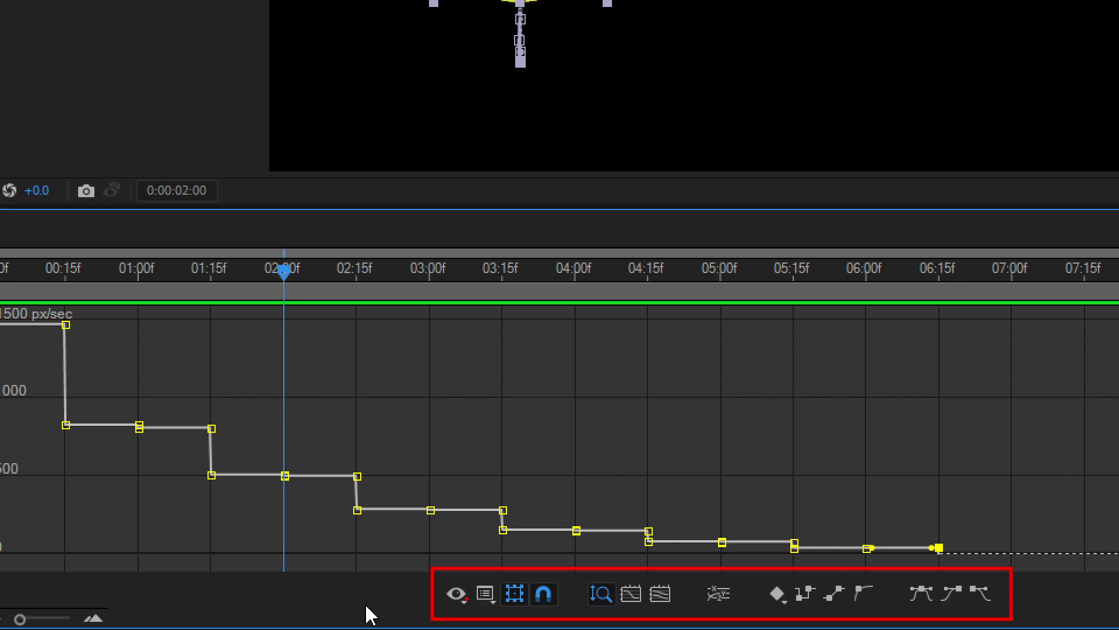
click(486, 601)
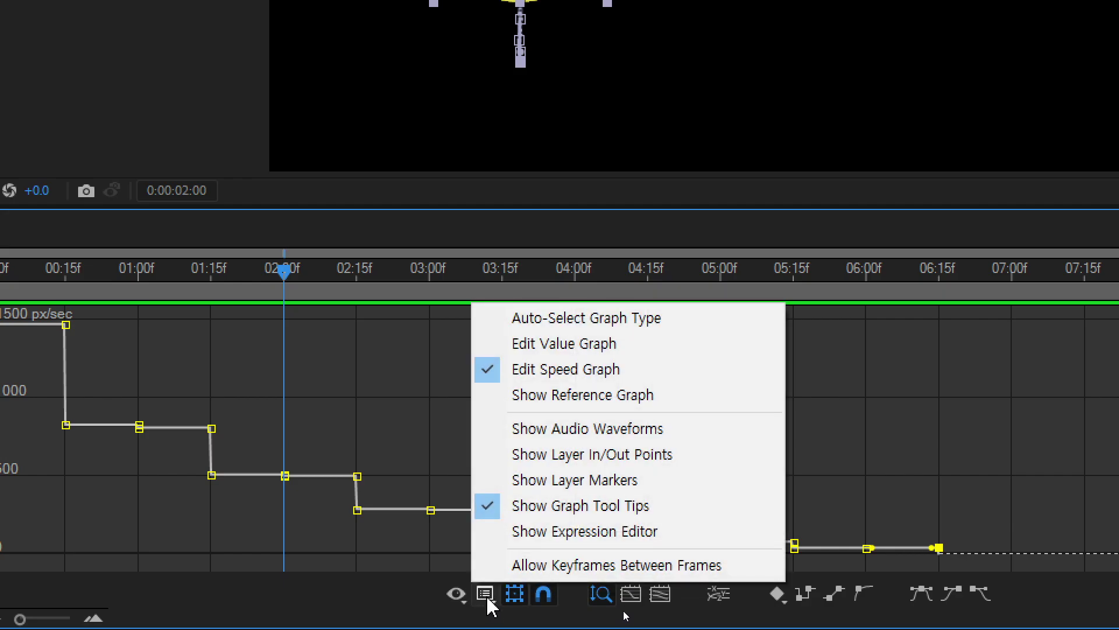
click(602, 350)
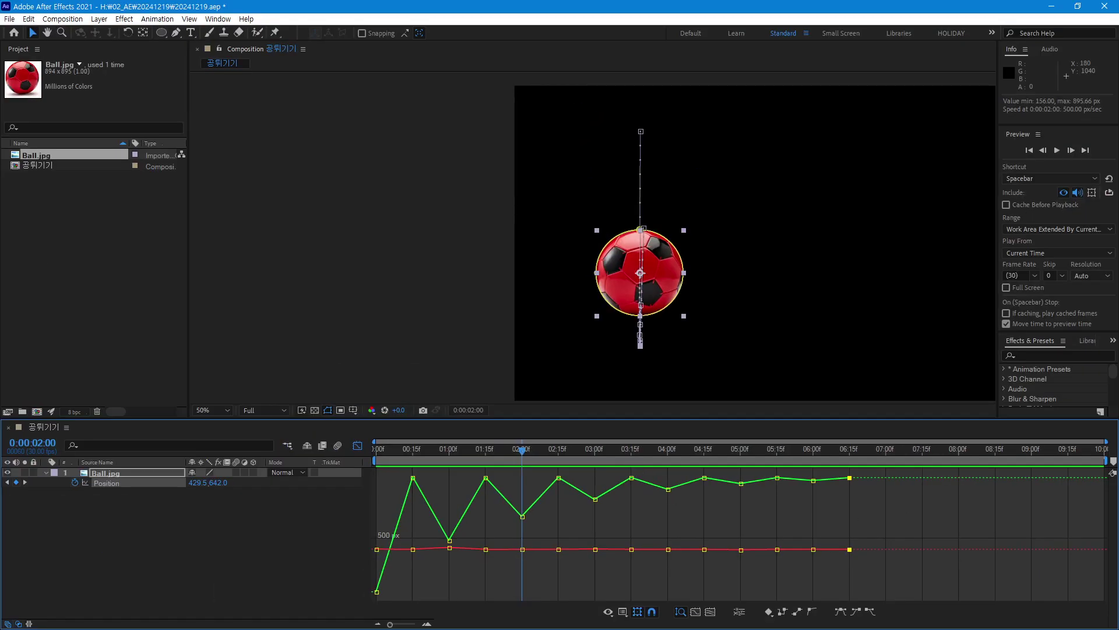
Step: Nudge the 0:00:01:00 rebound point slightly down its motion path and separate Position into X and Y dimensions
click(526, 453)
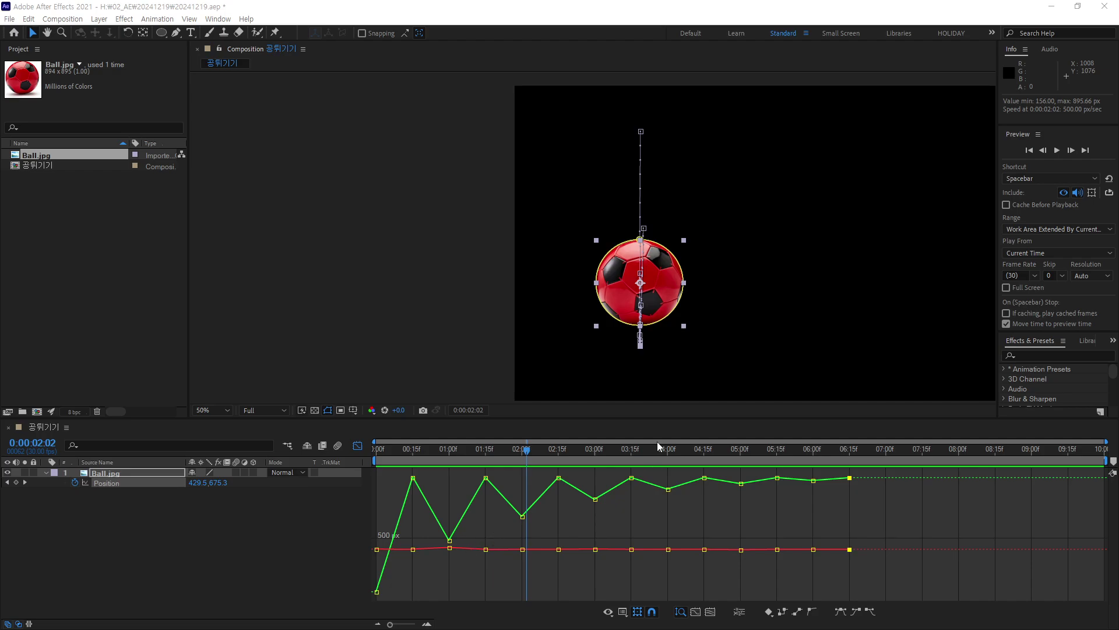
mouse_move(645, 229)
mouse_down()
mouse_move(683, 232)
mouse_move(615, 233)
mouse_move(641, 233)
mouse_up()
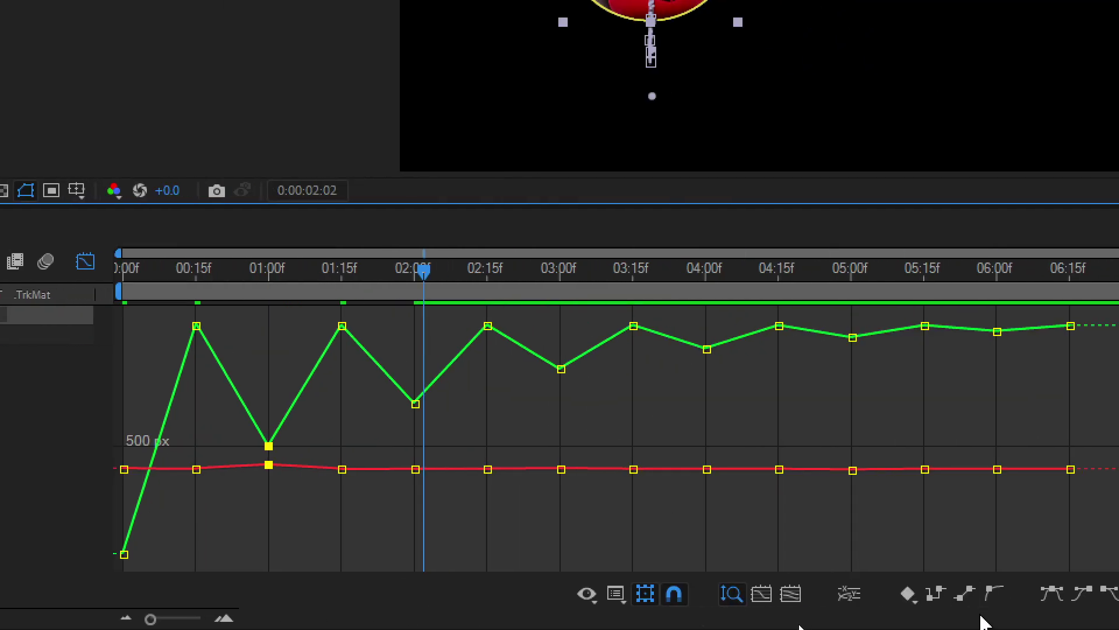
click(849, 596)
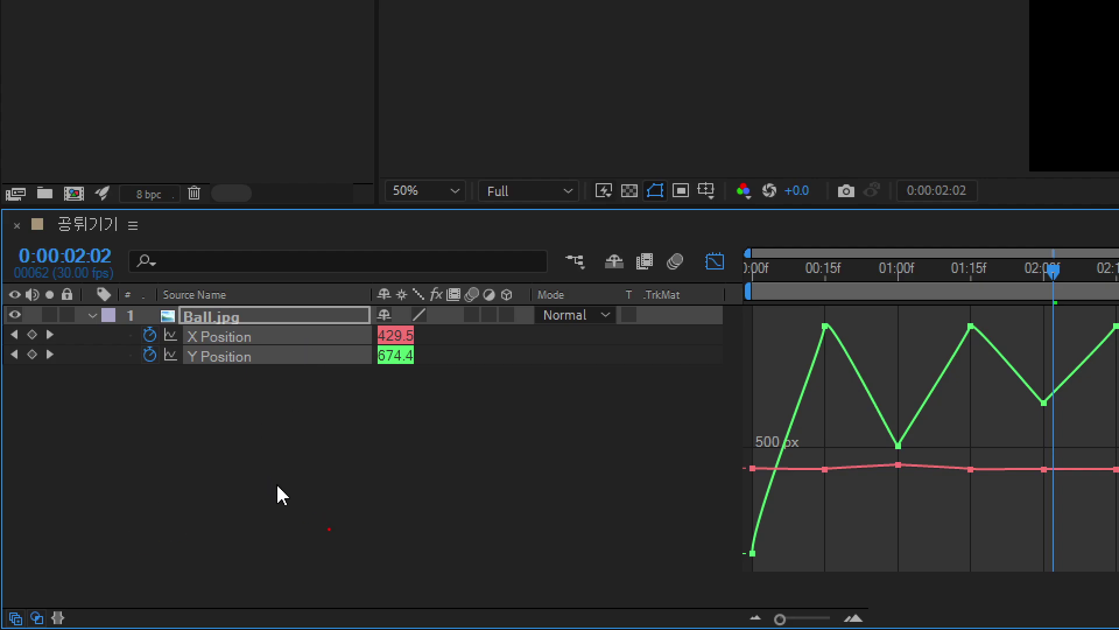
Step: Remove all X Position keyframes so only Y Position stays animated, and return the current time to 0:00:00:00
mouse_move(330, 528)
mouse_down()
mouse_move(231, 432)
mouse_move(362, 499)
mouse_up()
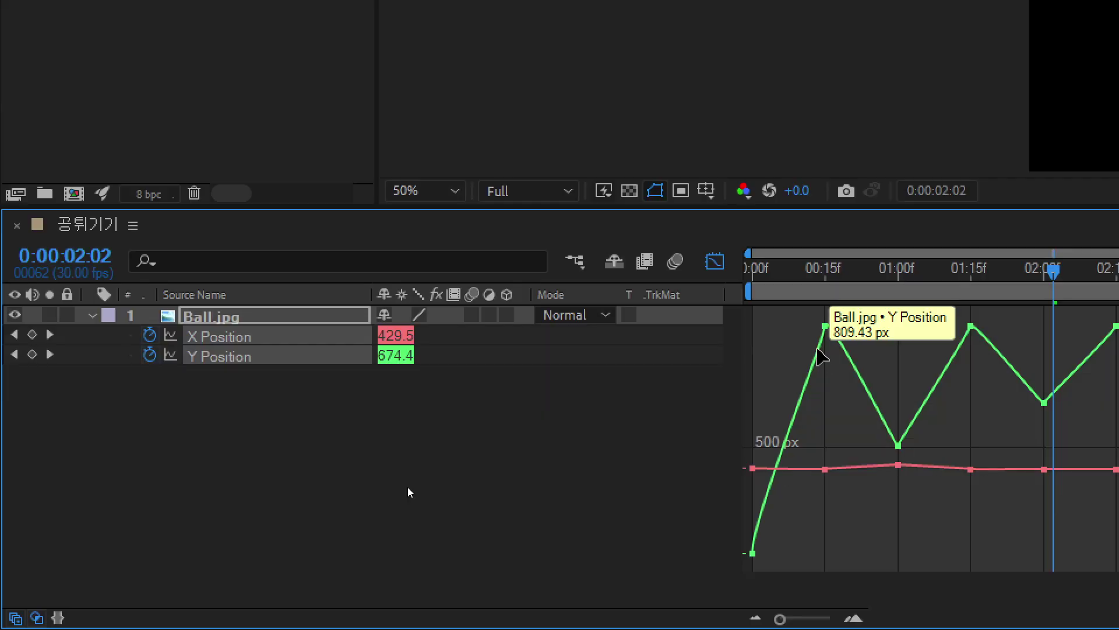
click(201, 535)
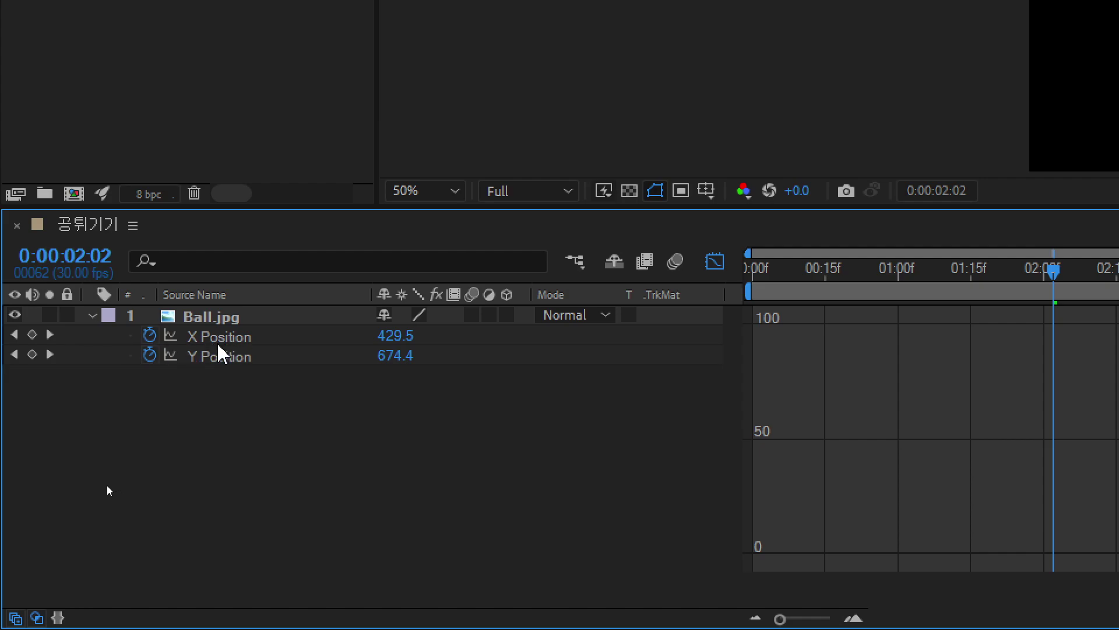
click(150, 336)
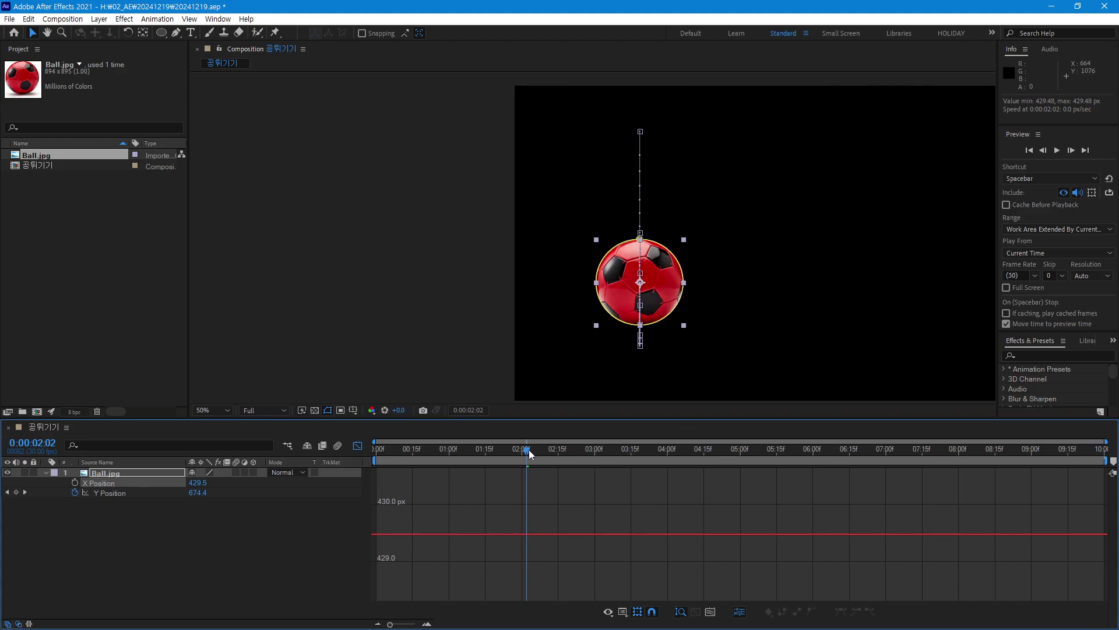
drag(527, 452, 345, 469)
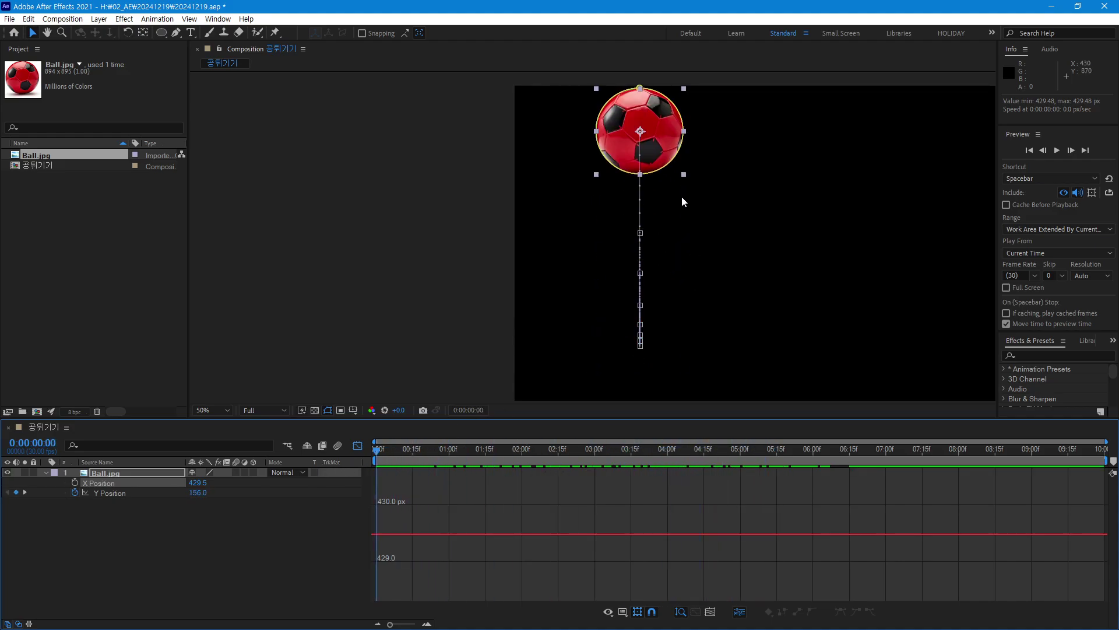
mouse_move(676, 131)
mouse_down()
mouse_move(856, 156)
mouse_move(632, 167)
mouse_move(804, 120)
mouse_move(587, 130)
mouse_move(849, 147)
mouse_move(775, 163)
mouse_move(728, 156)
mouse_move(857, 162)
mouse_move(639, 156)
mouse_move(658, 133)
mouse_up()
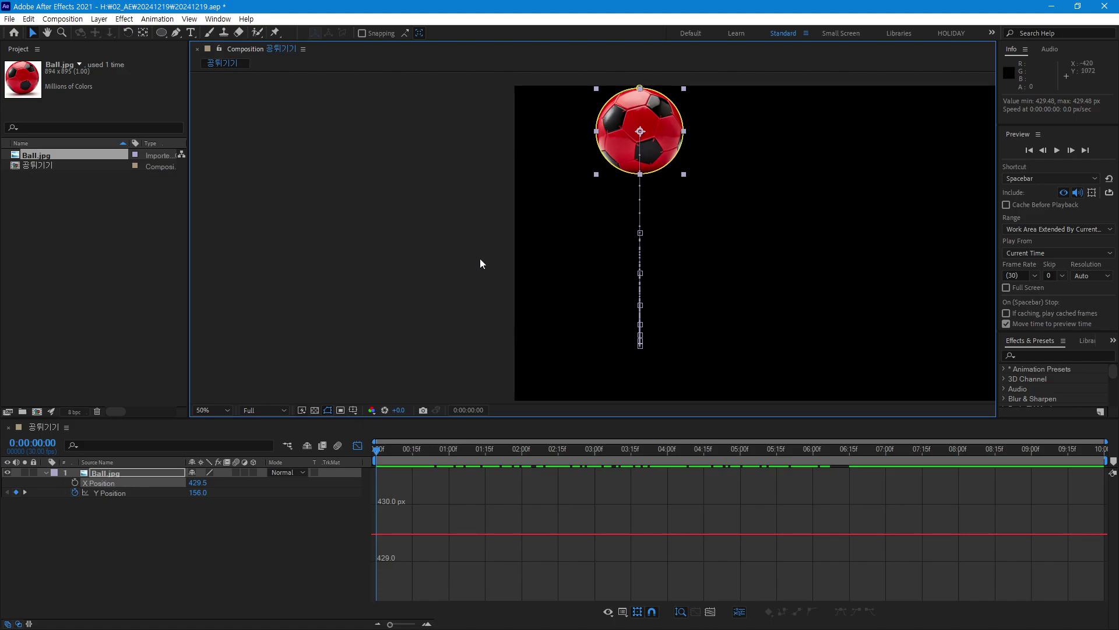
Step: Select all Y Position keyframes of the Ball.jpg layer and apply Easy Ease to them
click(119, 494)
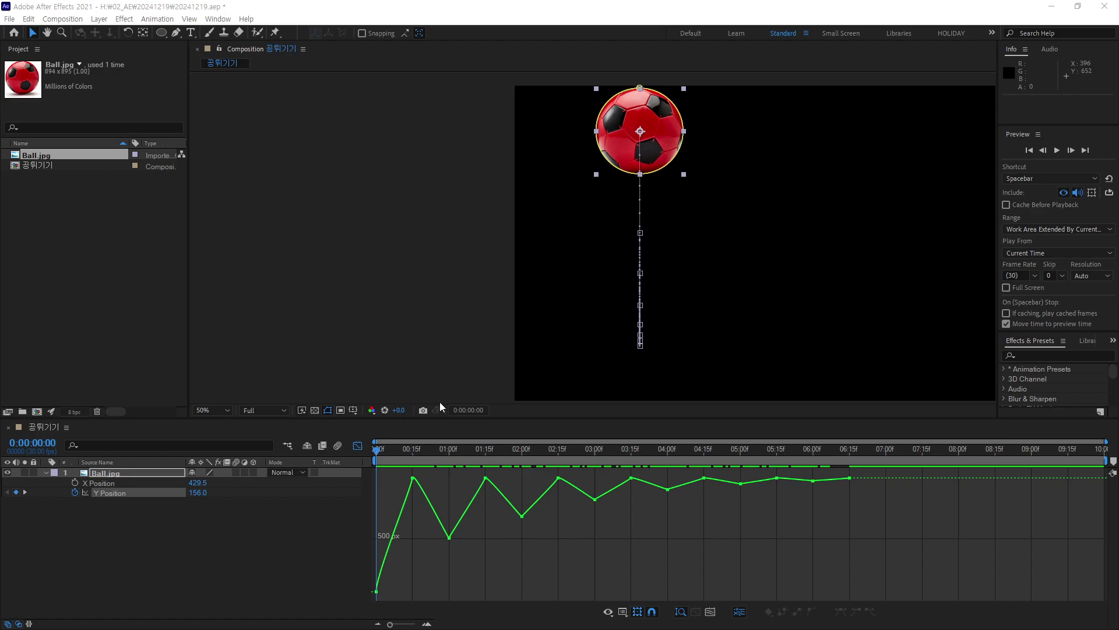
drag(392, 452, 360, 495)
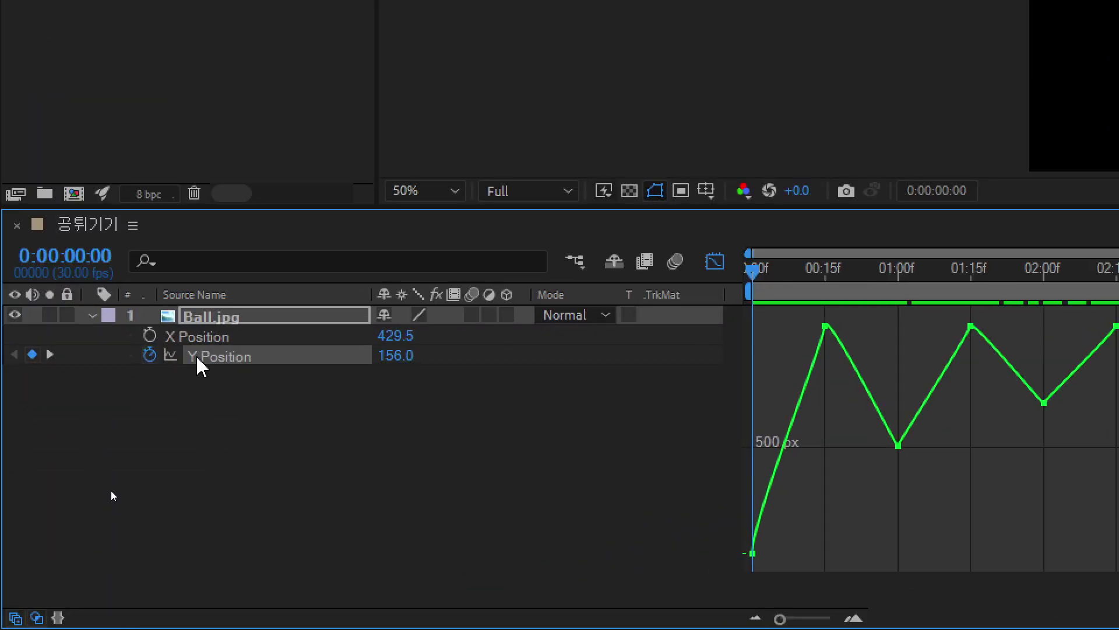
click(228, 357)
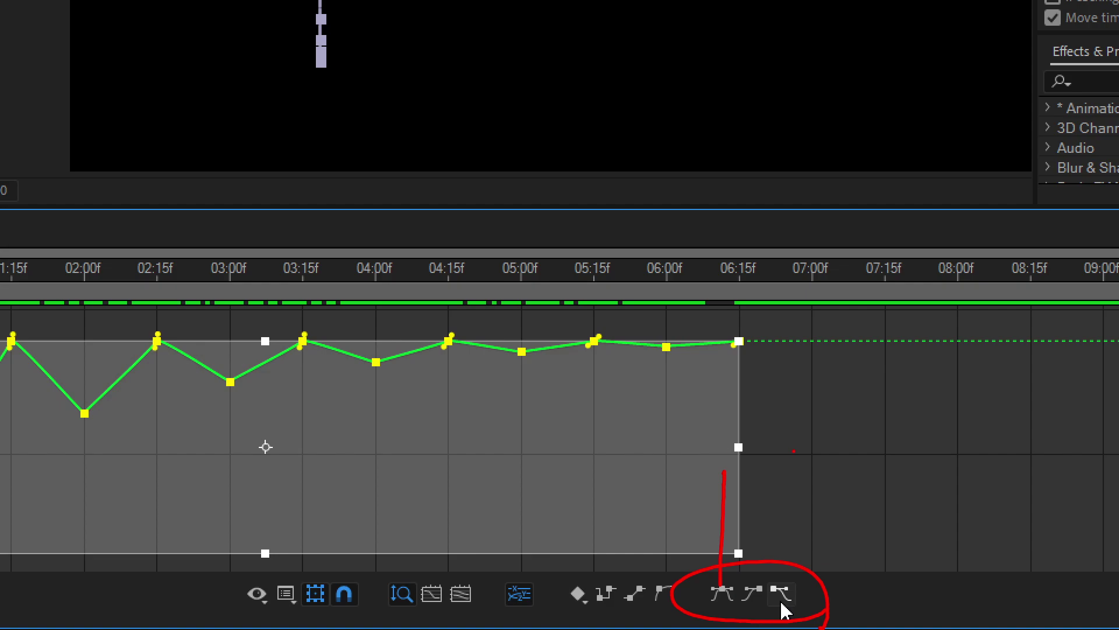
click(723, 593)
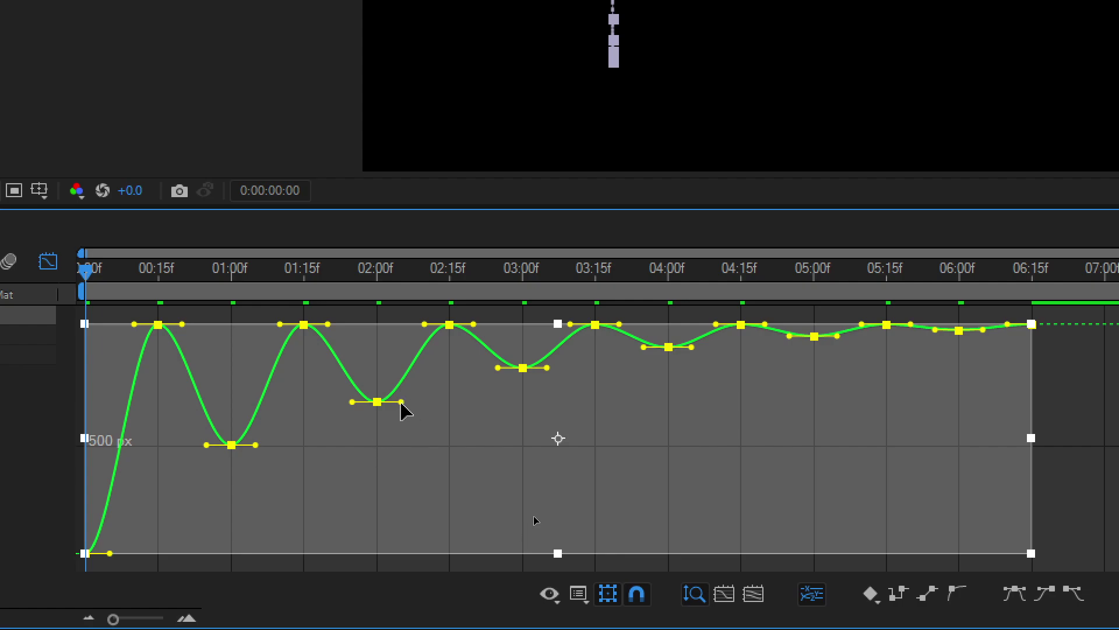
Step: Try tilting the handles of all Y Position keyframes and applying Easy Ease In, resetting the keyframes with Easy Ease
mouse_move(401, 402)
mouse_down()
mouse_move(408, 417)
mouse_move(400, 381)
mouse_move(415, 398)
mouse_move(408, 385)
mouse_up()
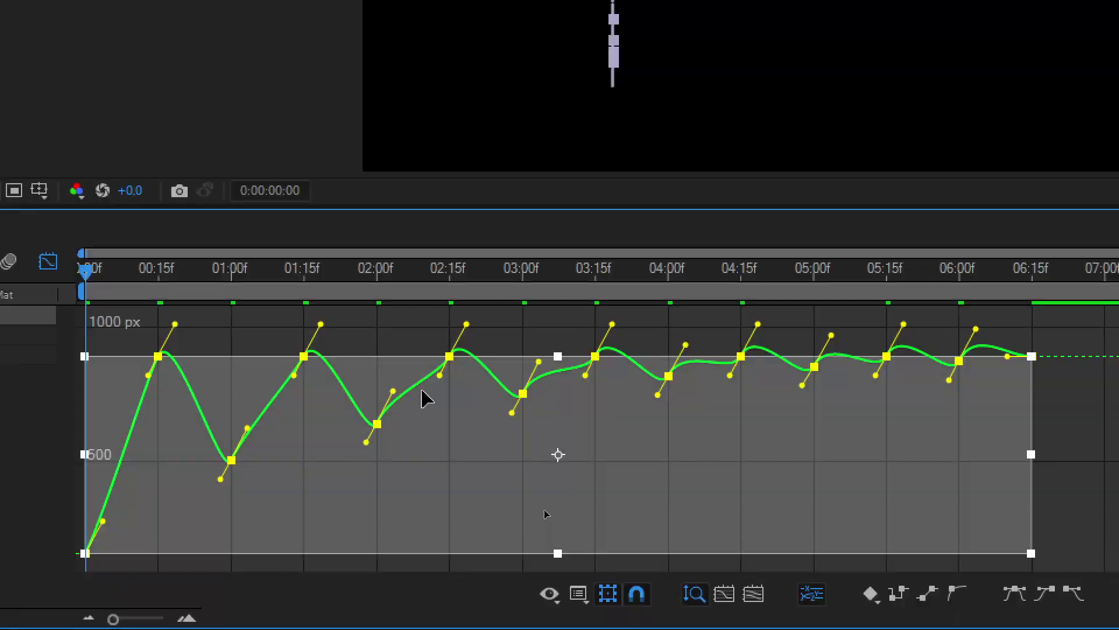
key(F9)
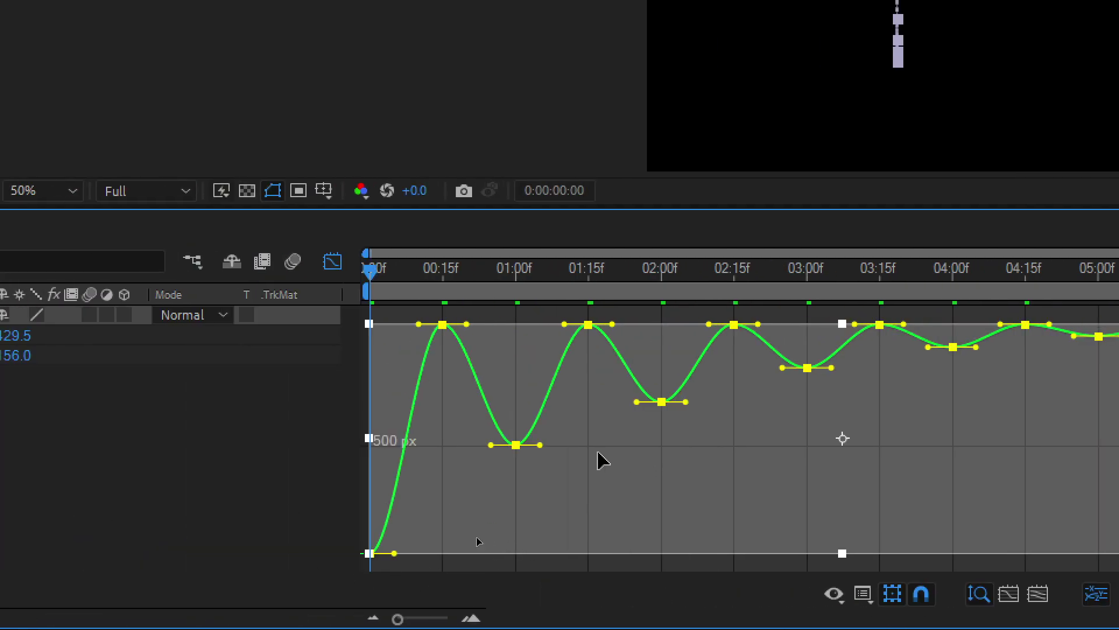
drag(687, 402, 651, 319)
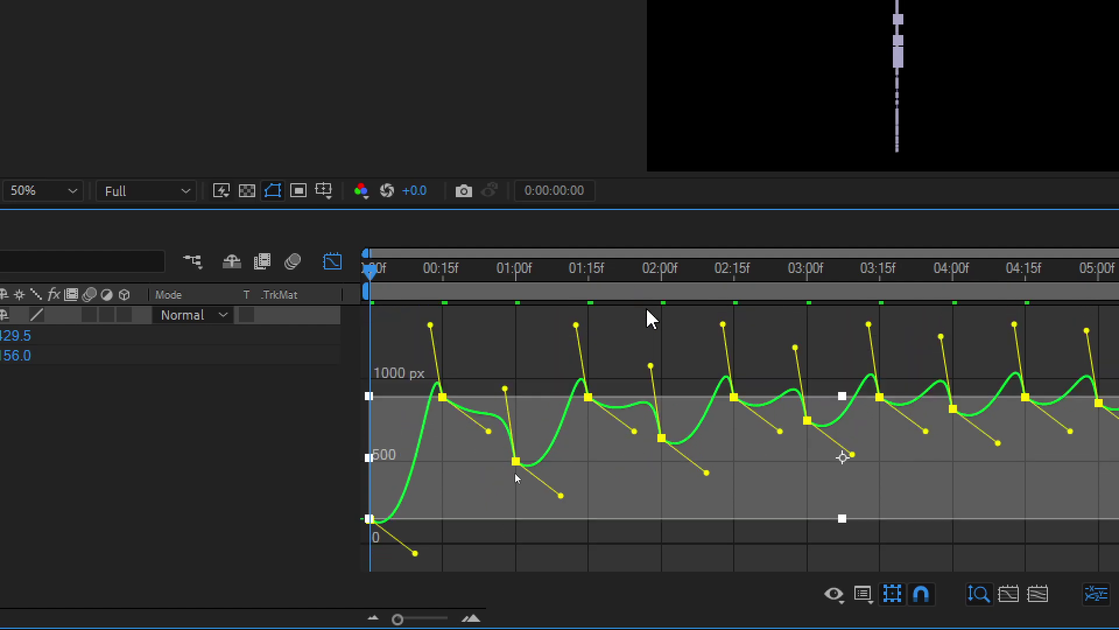
mouse_move(641, 406)
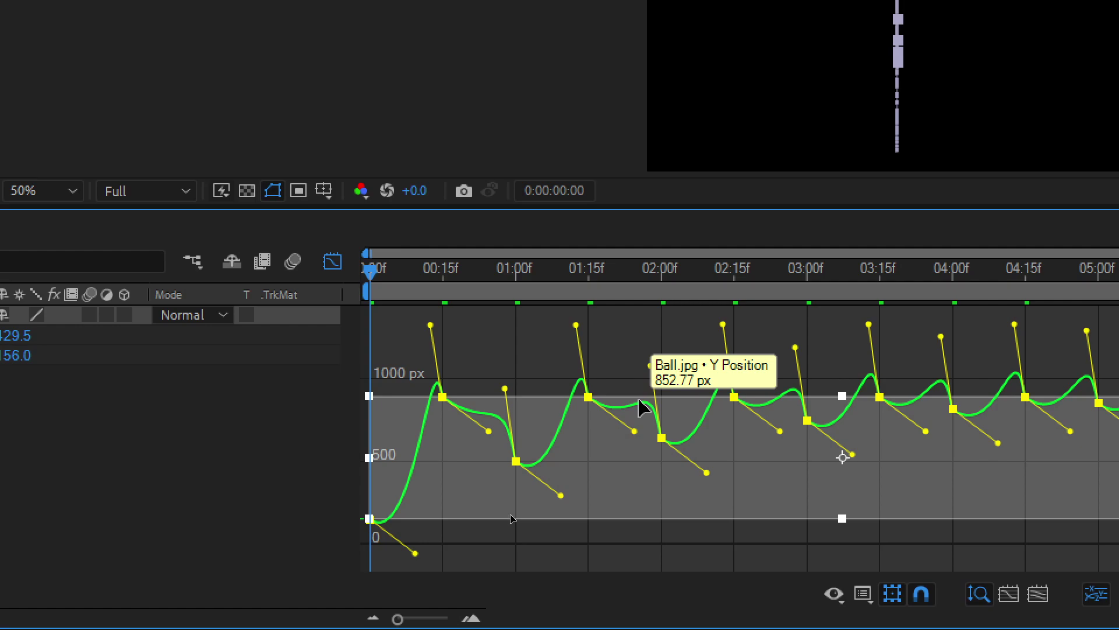
key(shift+F9)
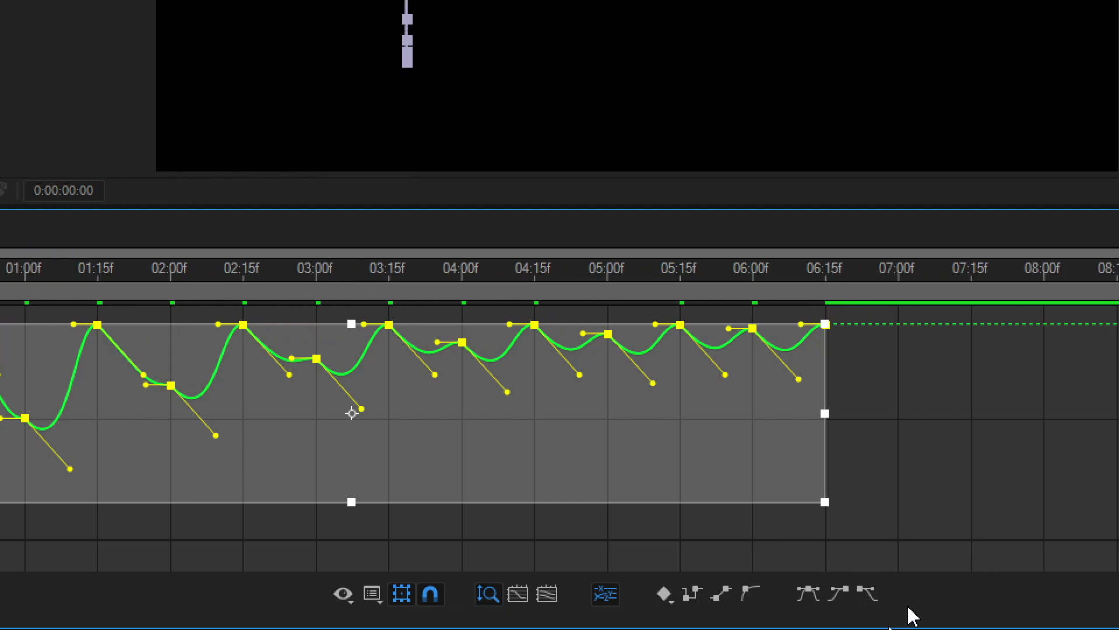
key(F9)
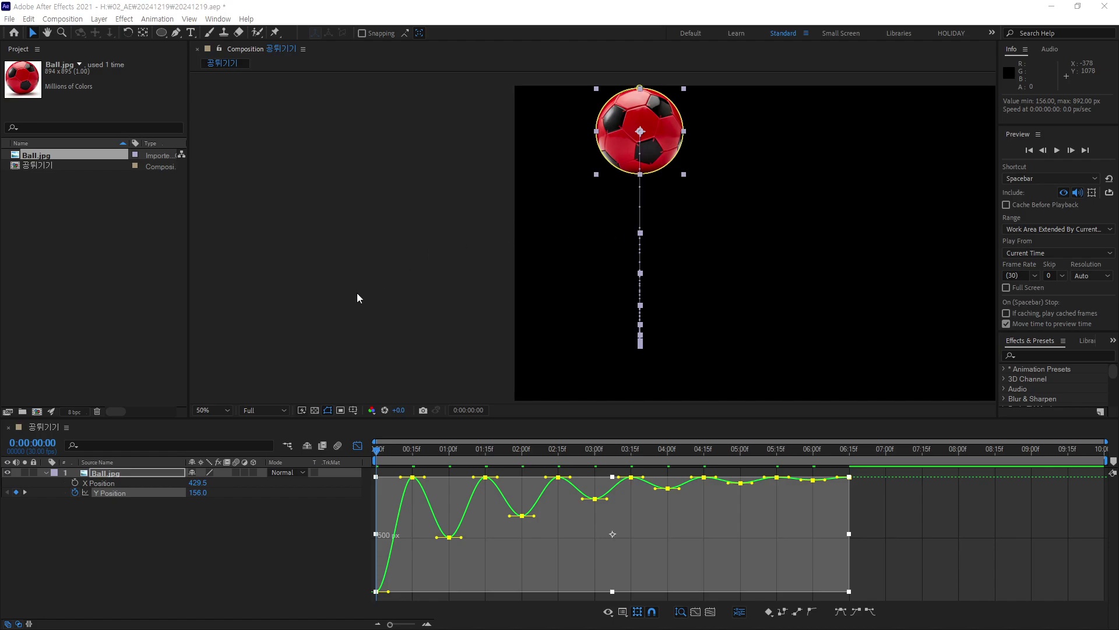
Step: Show the eased Y Position curve, preview the bounce from 0:00:00:00, and return to the start
click(309, 561)
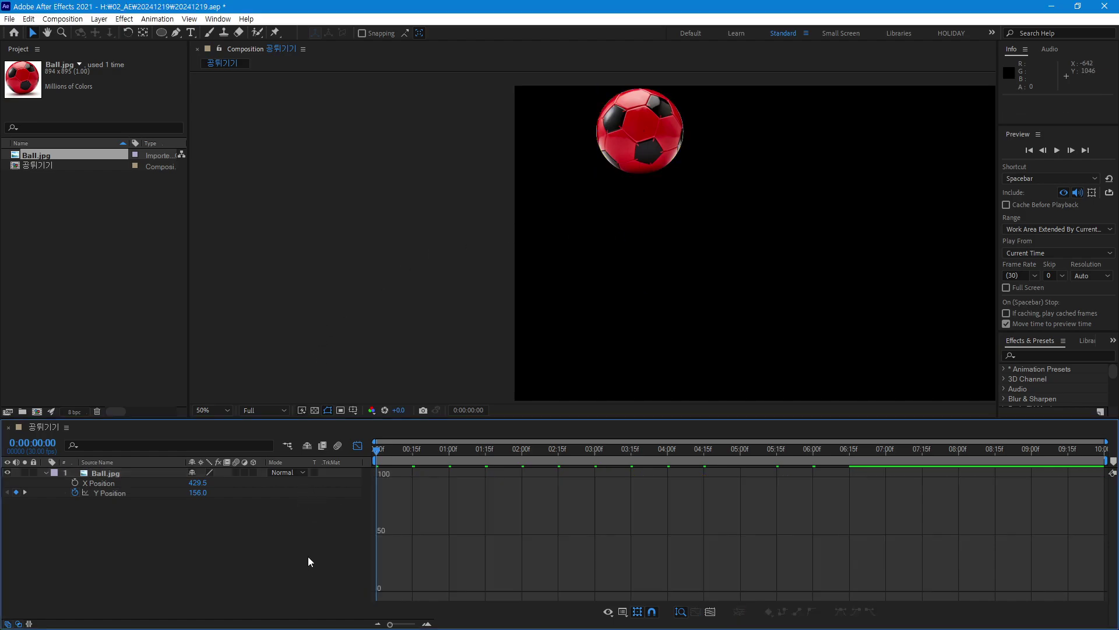
click(108, 493)
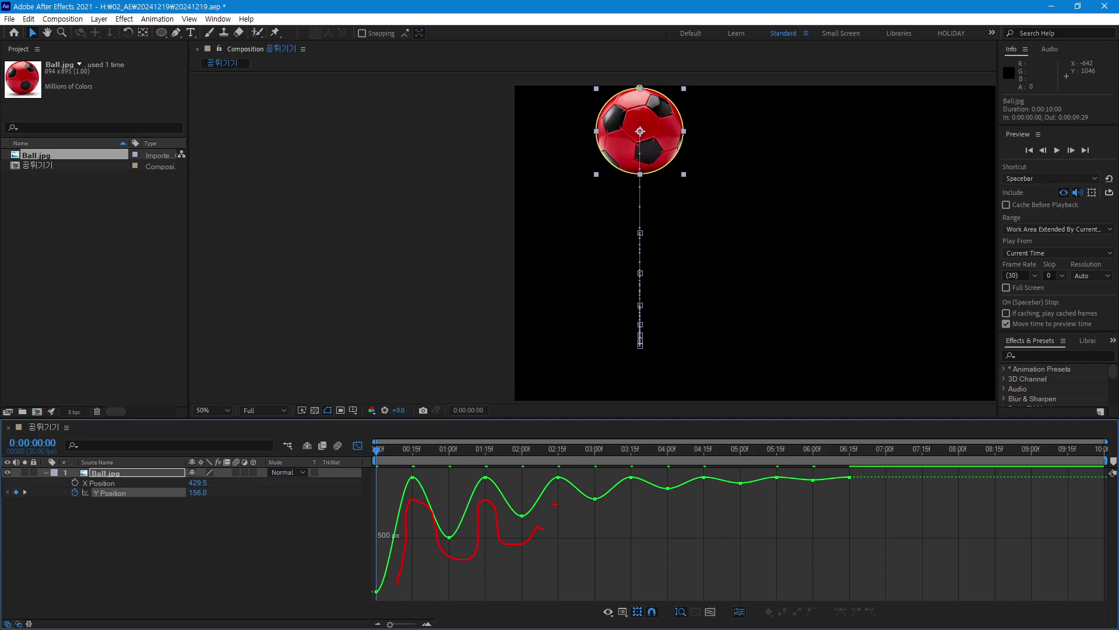
key(Escape)
key(space)
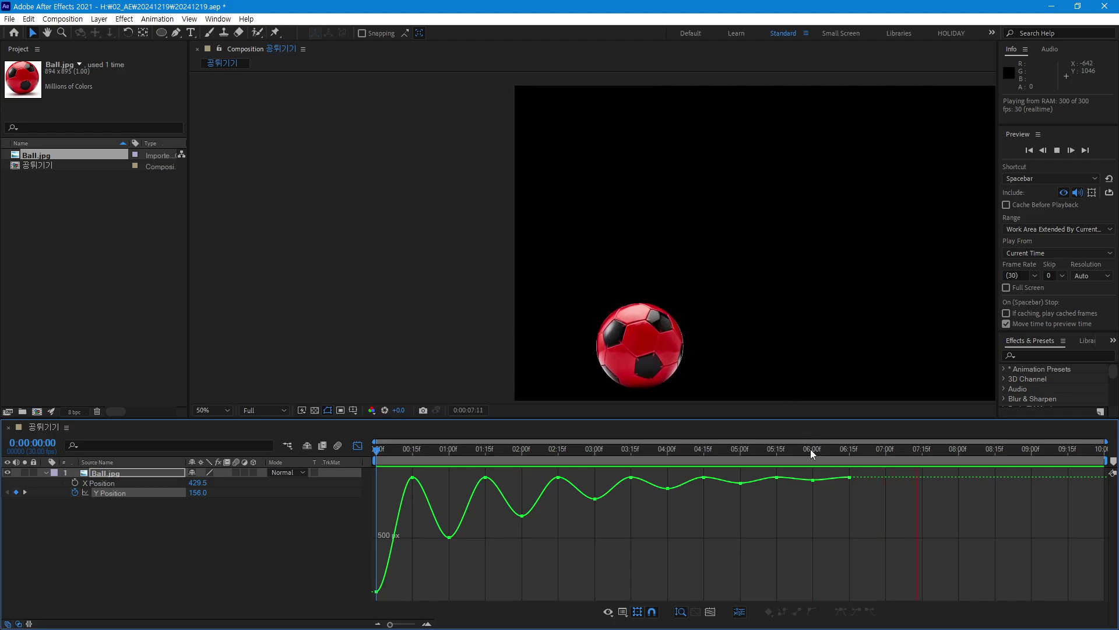
key(space)
drag(654, 459, 369, 458)
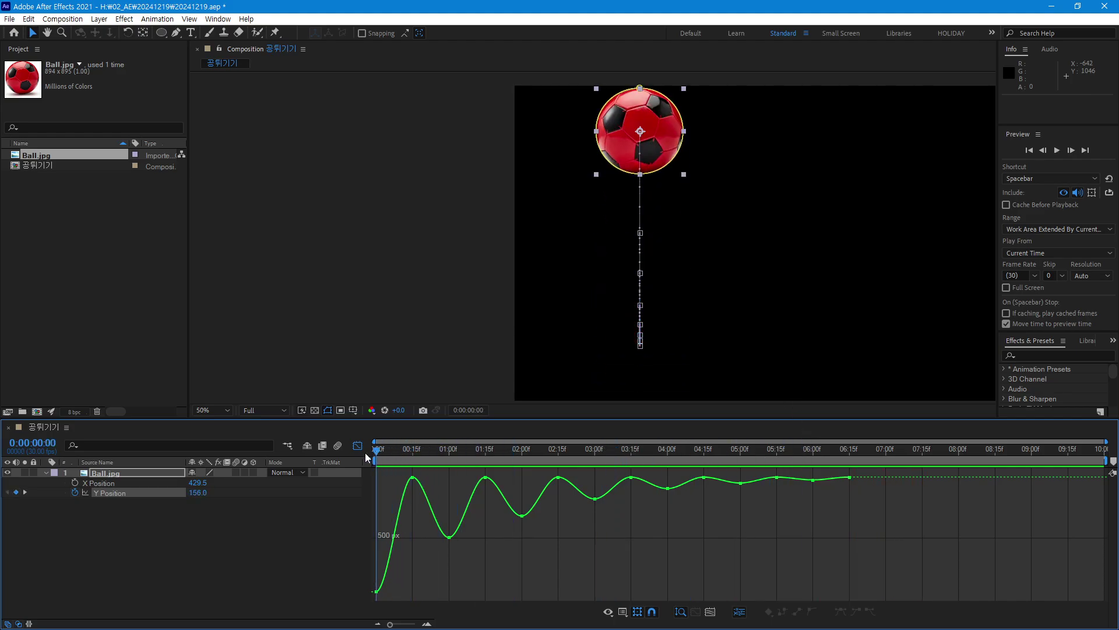
Step: Bend both handles of the Y Position keyframe at 0:00:00:15 inward and down, to about 650 px and 695 px, forming a sharp peak
click(333, 551)
click(110, 492)
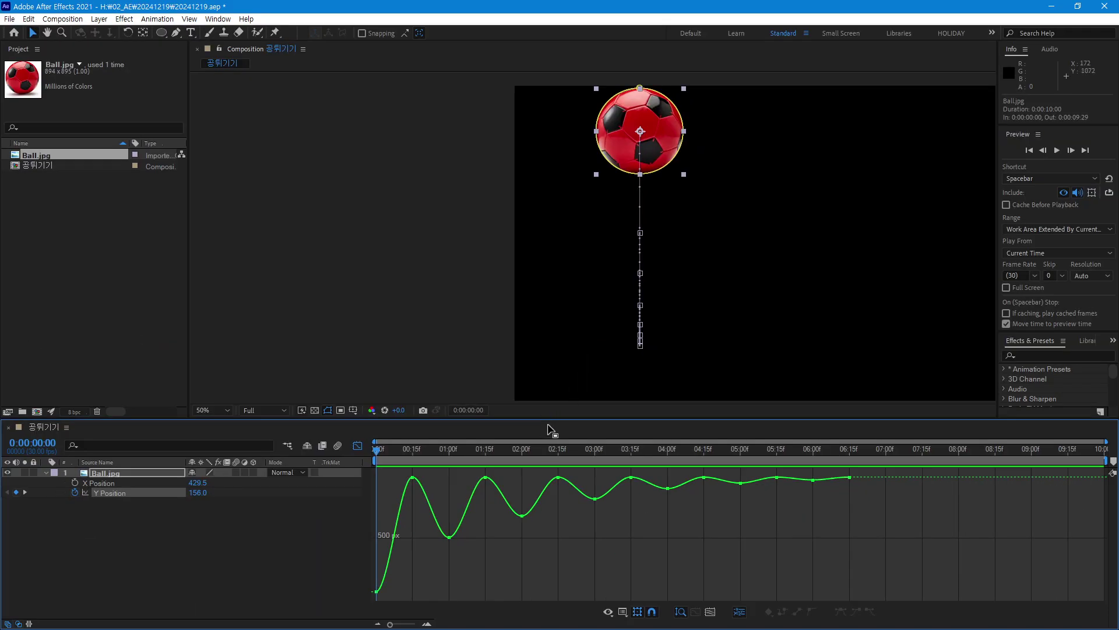
drag(552, 418, 593, 236)
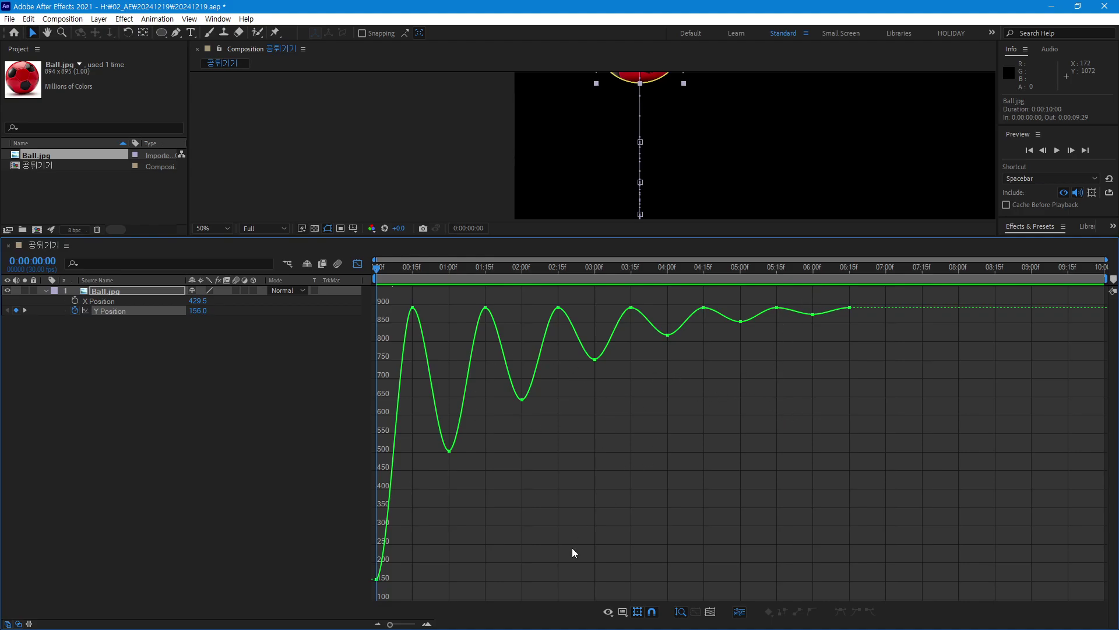
click(427, 624)
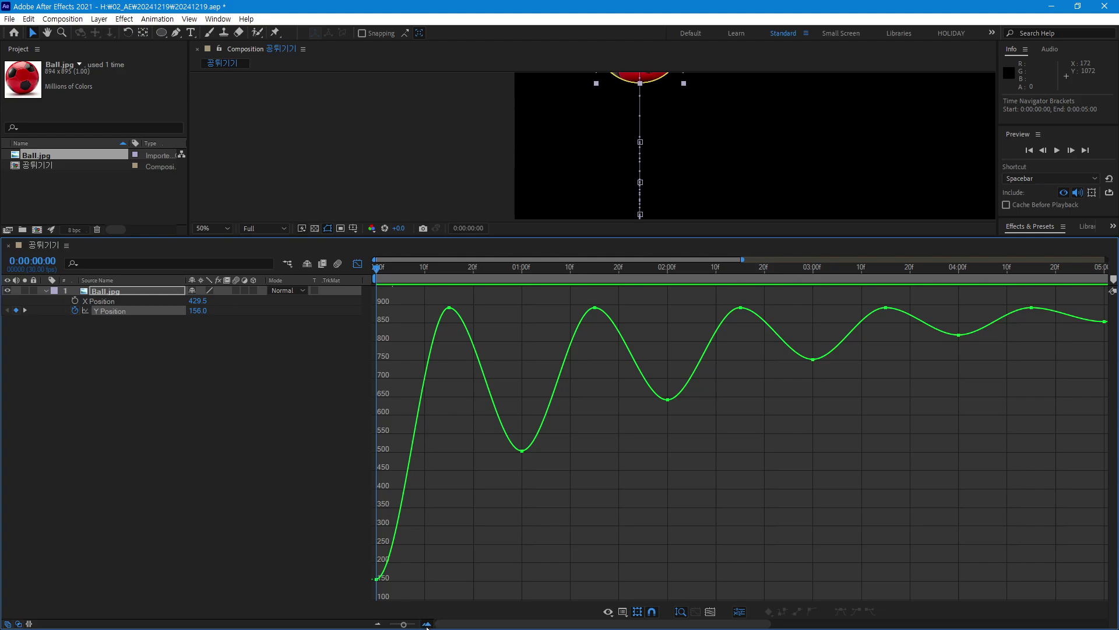
click(426, 624)
click(427, 625)
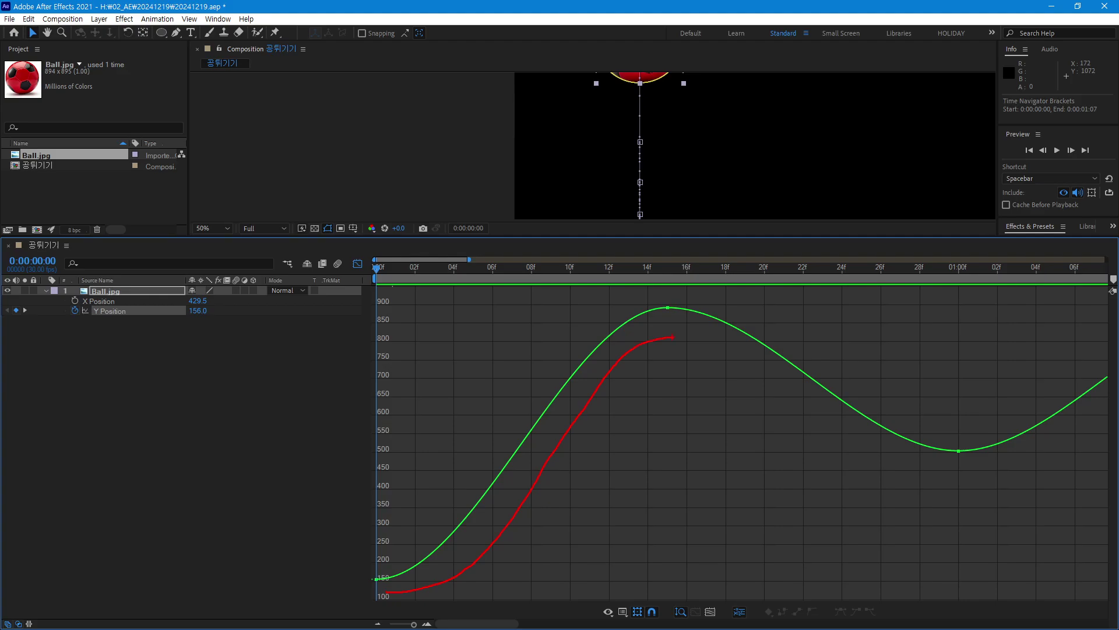
drag(668, 338, 692, 330)
key(Escape)
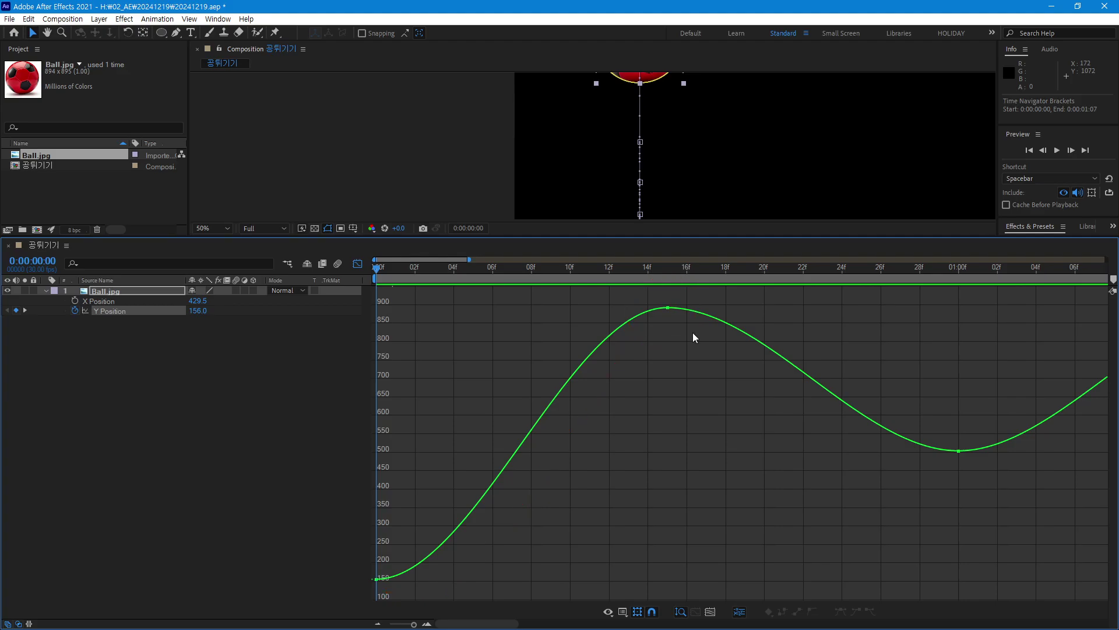
click(669, 309)
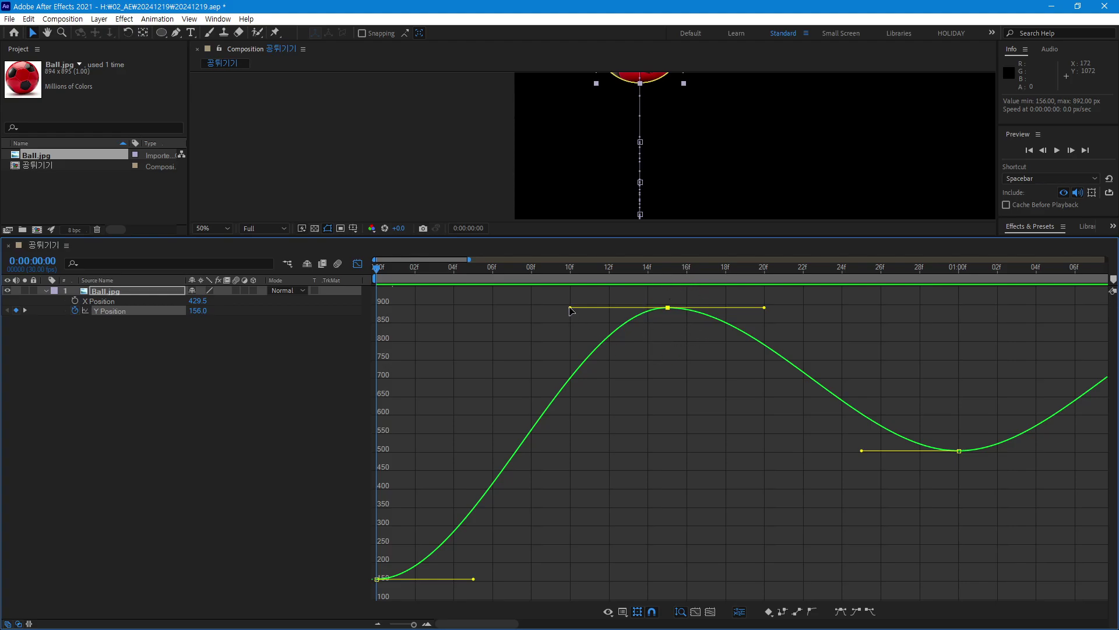
drag(570, 309, 638, 398)
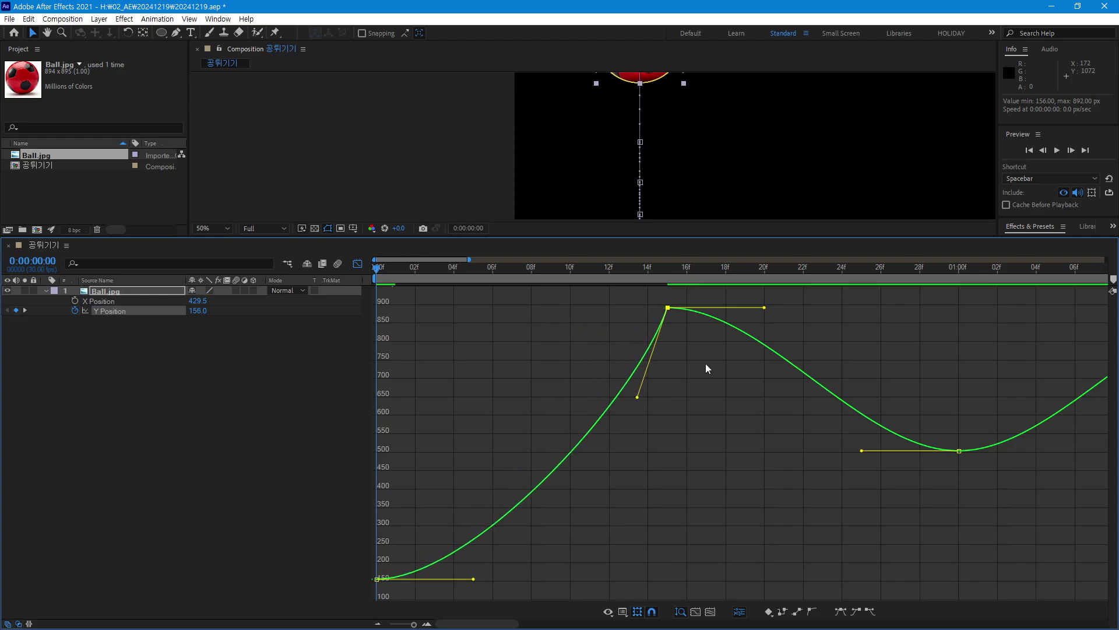
drag(764, 307, 718, 385)
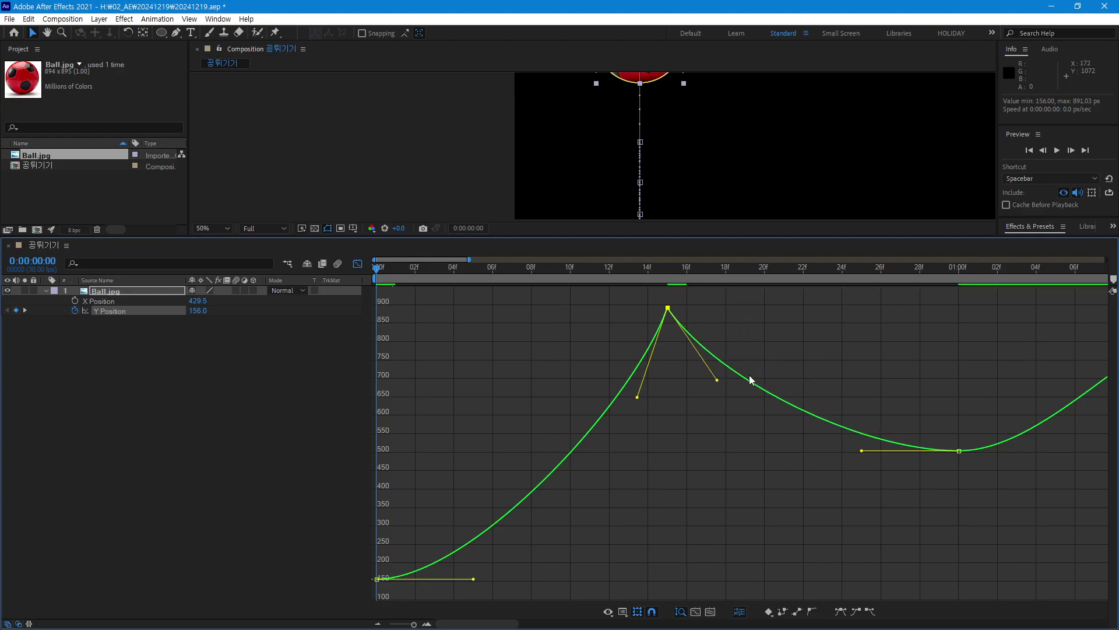
drag(894, 428, 976, 432)
key(Escape)
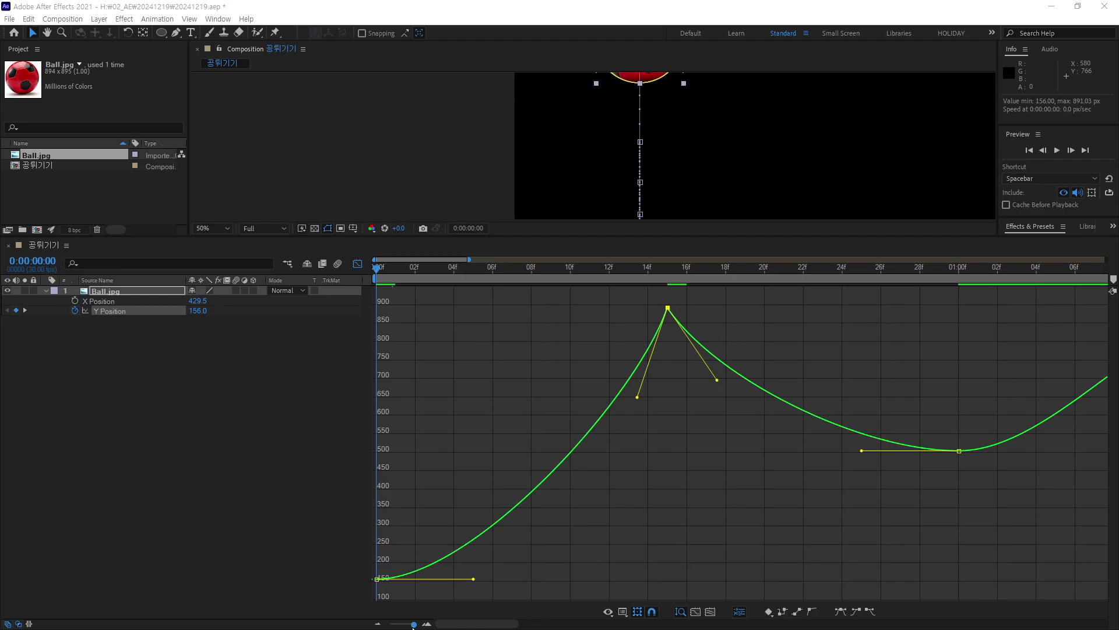
Step: Pull both handles of the Y Position keyframe at 0:00:01:15 inward and down to form a pointed impact, keeping the neighbouring valleys rounded
click(378, 624)
click(378, 624)
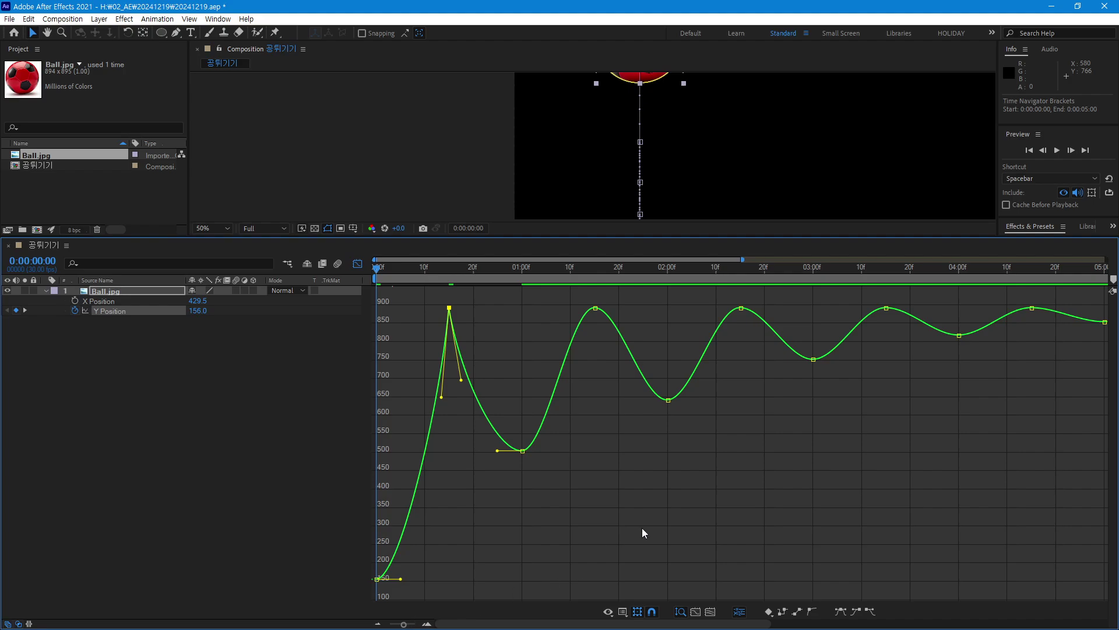
drag(845, 456, 932, 463)
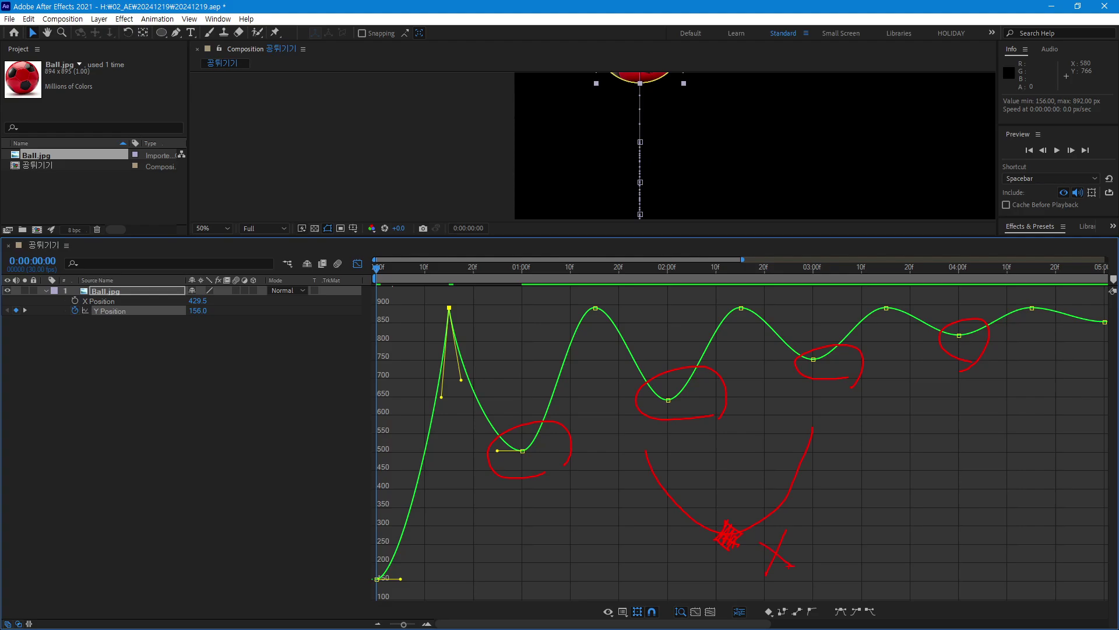
drag(615, 324, 619, 325)
drag(752, 318, 758, 319)
key(Escape)
click(611, 304)
click(595, 307)
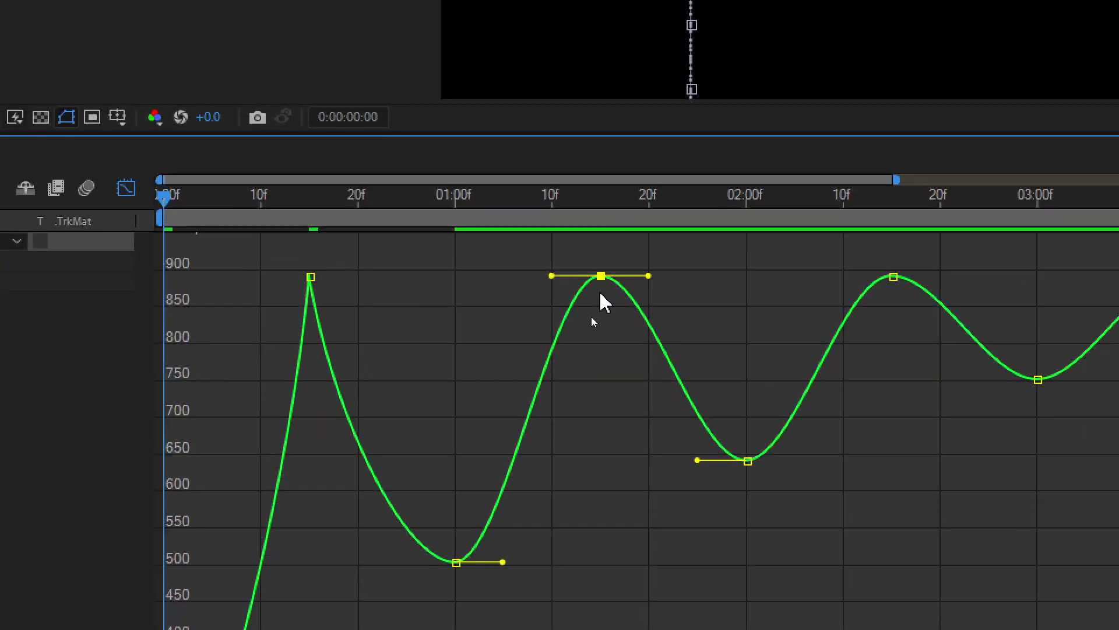
drag(551, 276, 586, 355)
drag(648, 275, 614, 351)
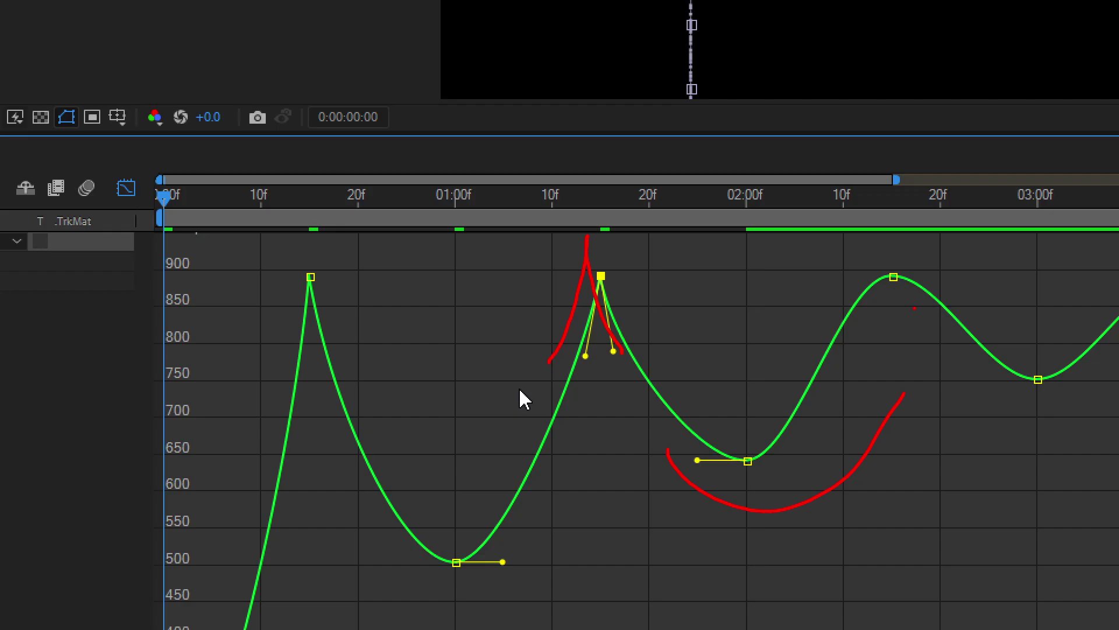
Step: Sharpen the Y Position peaks at 0:00:02:15 and 0:00:03:15 by bending their incoming and outgoing handles inward and down
mouse_move(894, 278)
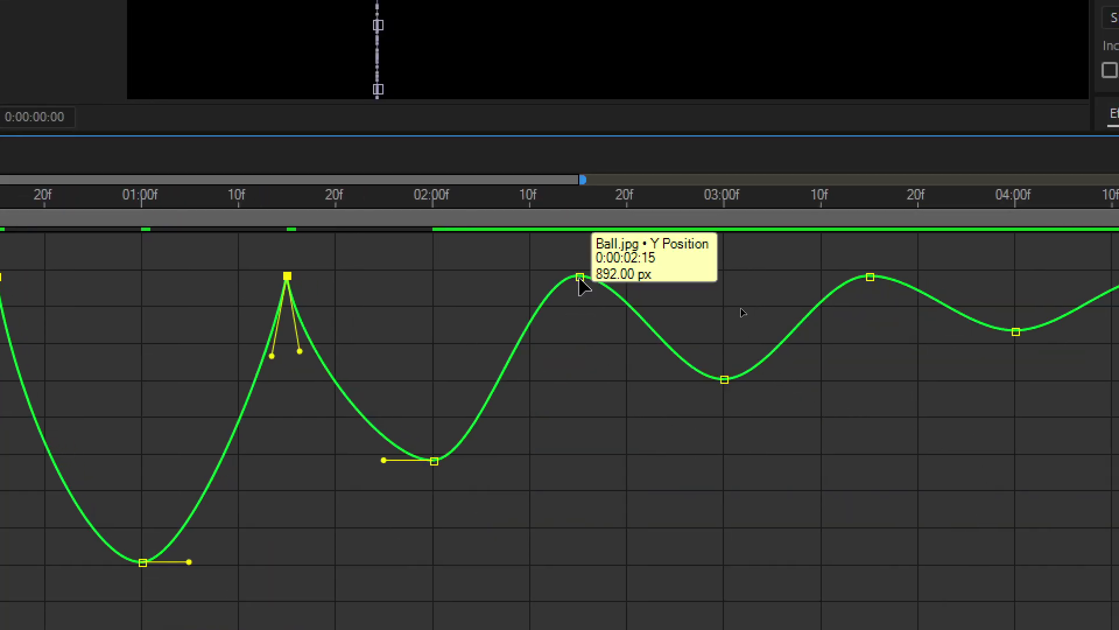
click(580, 278)
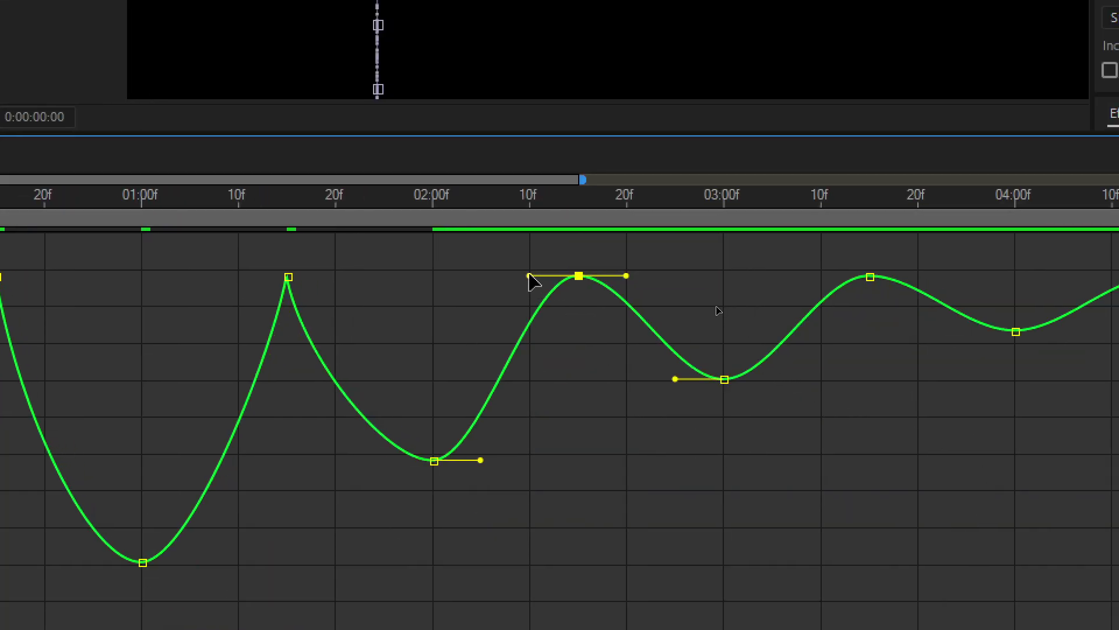
drag(532, 280, 563, 342)
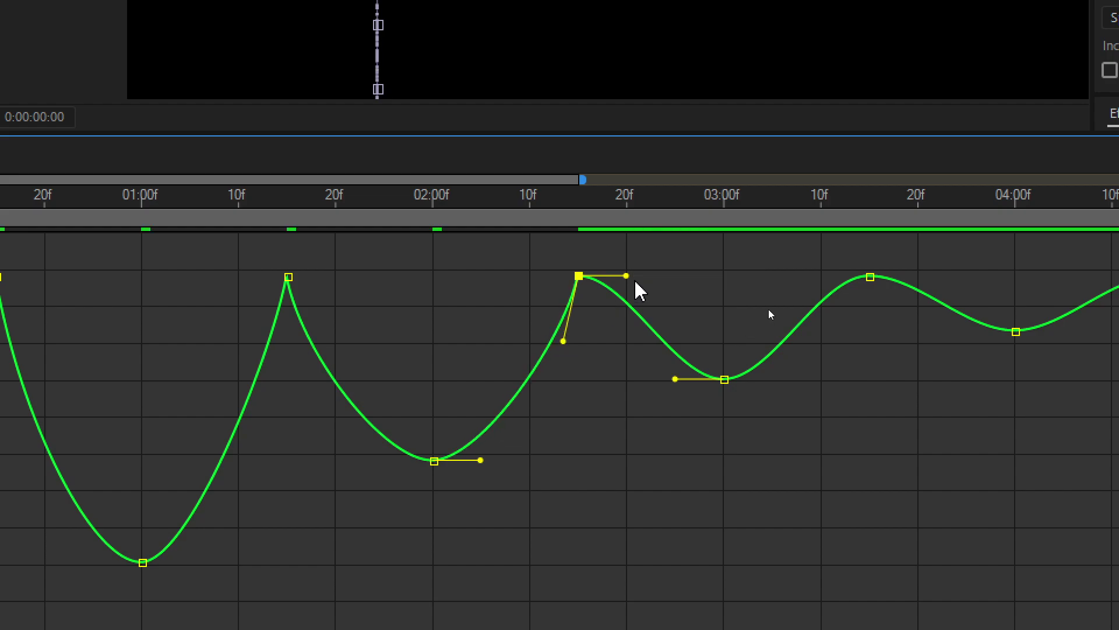
drag(627, 276, 601, 329)
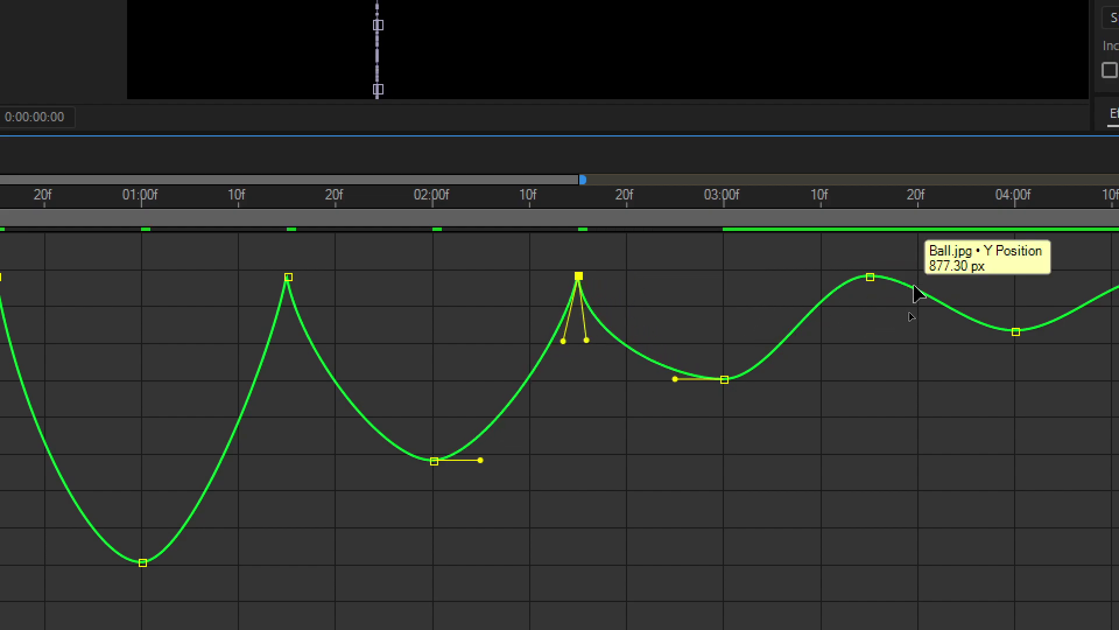
click(869, 277)
drag(821, 275, 848, 329)
drag(919, 275, 898, 305)
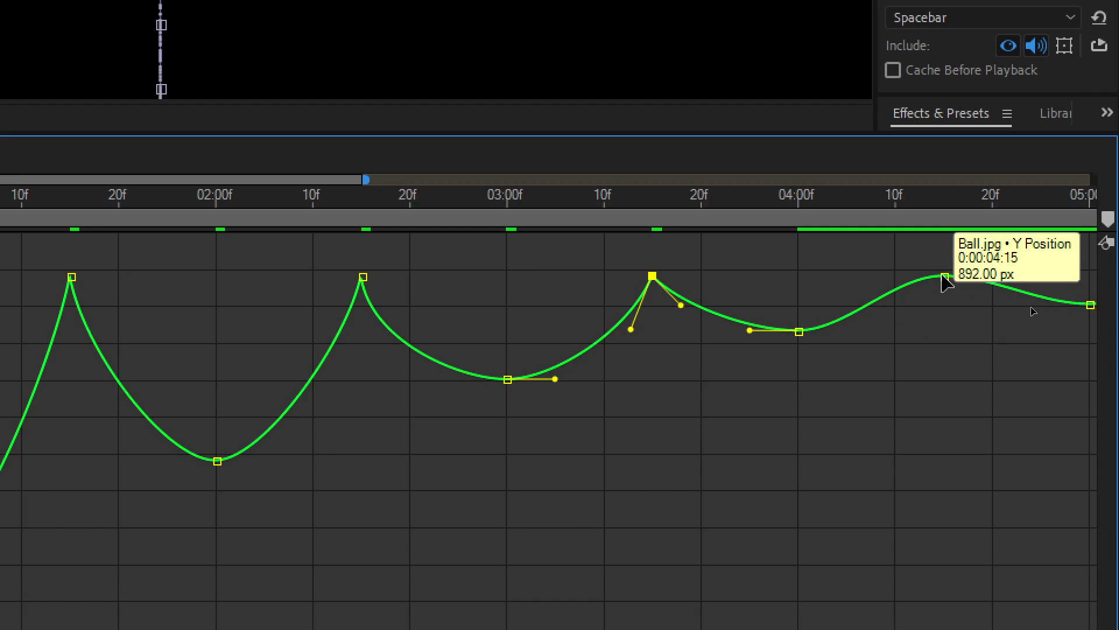
Step: Sharpen the smaller Y Position peaks at 0:00:04:15 and 0:00:05:15 by bending both handles of each keyframe inward and down
click(945, 276)
drag(892, 276, 910, 309)
drag(991, 276, 977, 293)
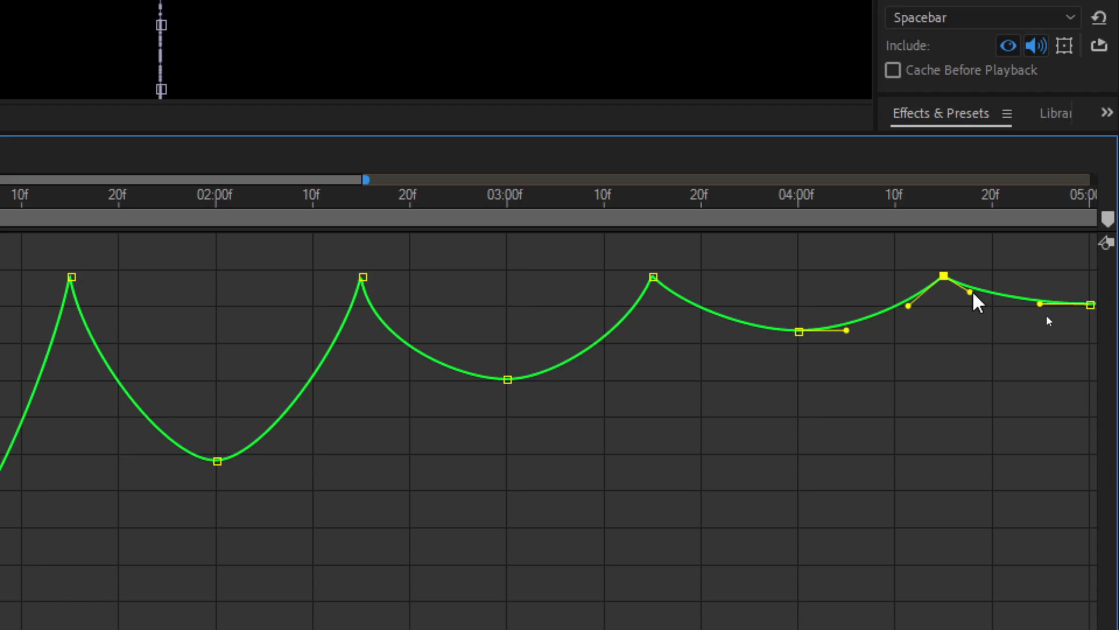
drag(907, 453, 488, 429)
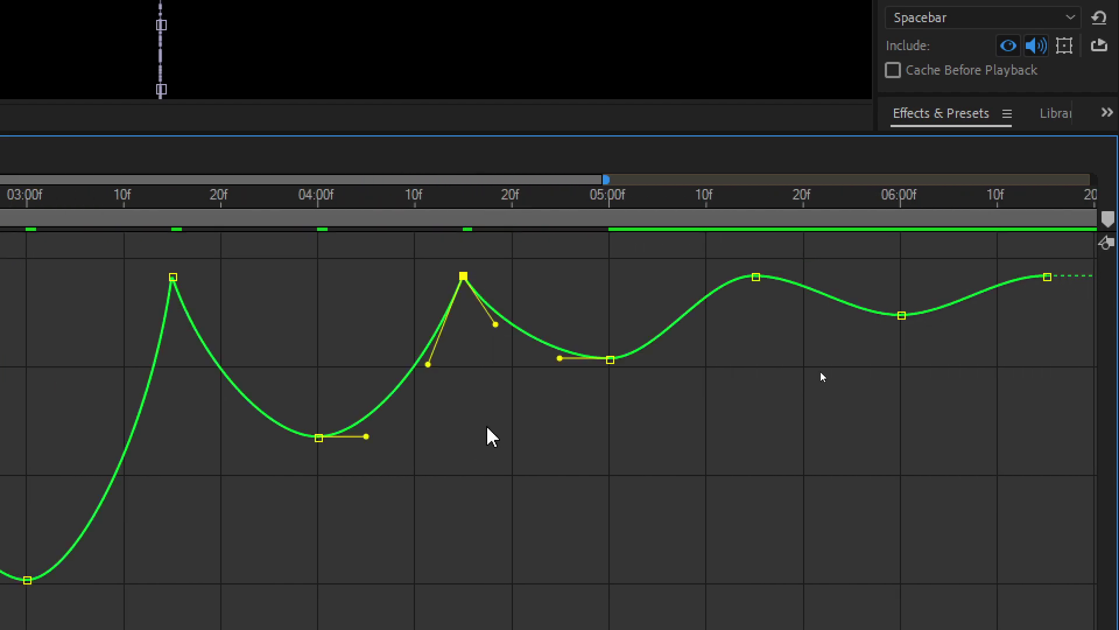
click(756, 277)
drag(706, 276, 718, 324)
drag(804, 276, 793, 302)
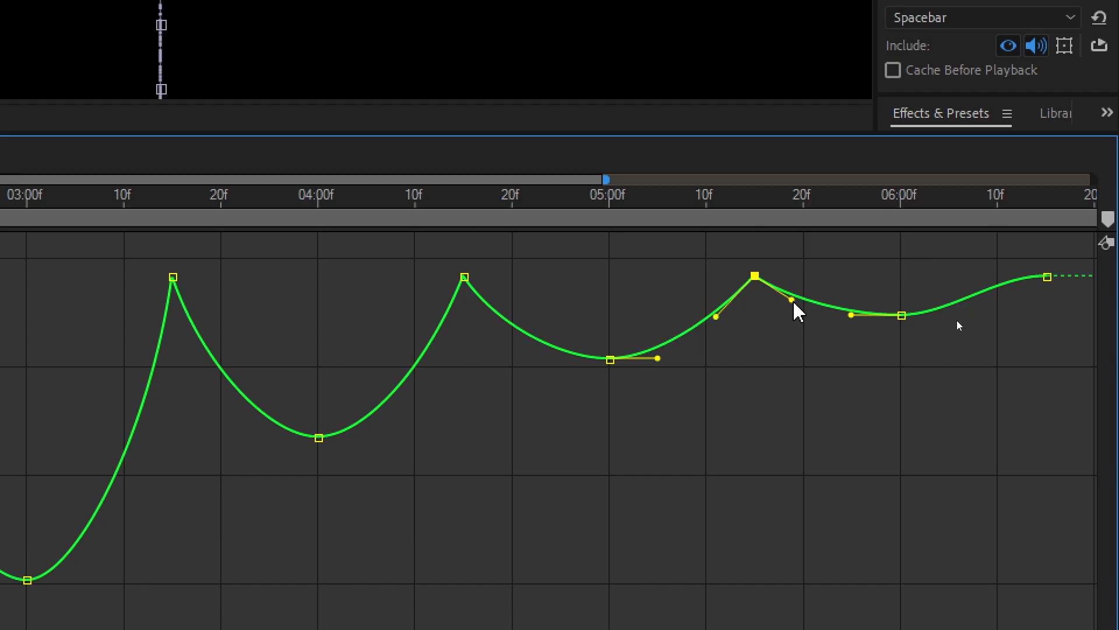
Step: Bend the incoming handle of the final Y Position keyframe at 0:00:06:15 down so the curve ends in a sharp impact
drag(880, 350, 556, 431)
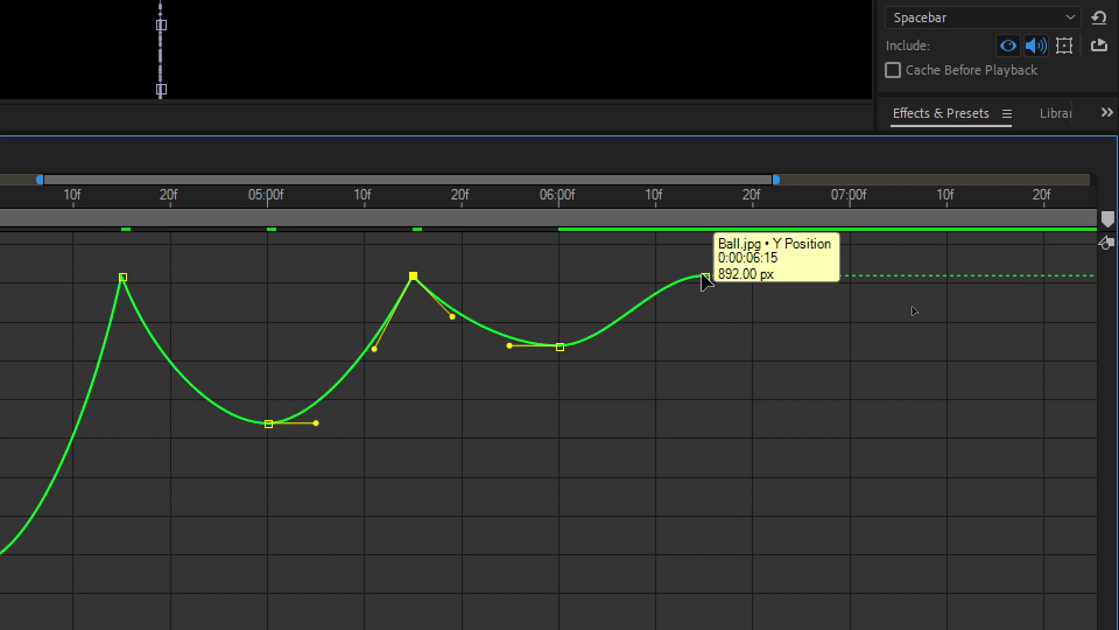
click(706, 276)
drag(655, 276, 675, 311)
Step: Restore the larger composition view, preview the reshaped bounce from 0:00:00:00, and scrub through the rebounds against the Y Position curve
drag(259, 522, 744, 500)
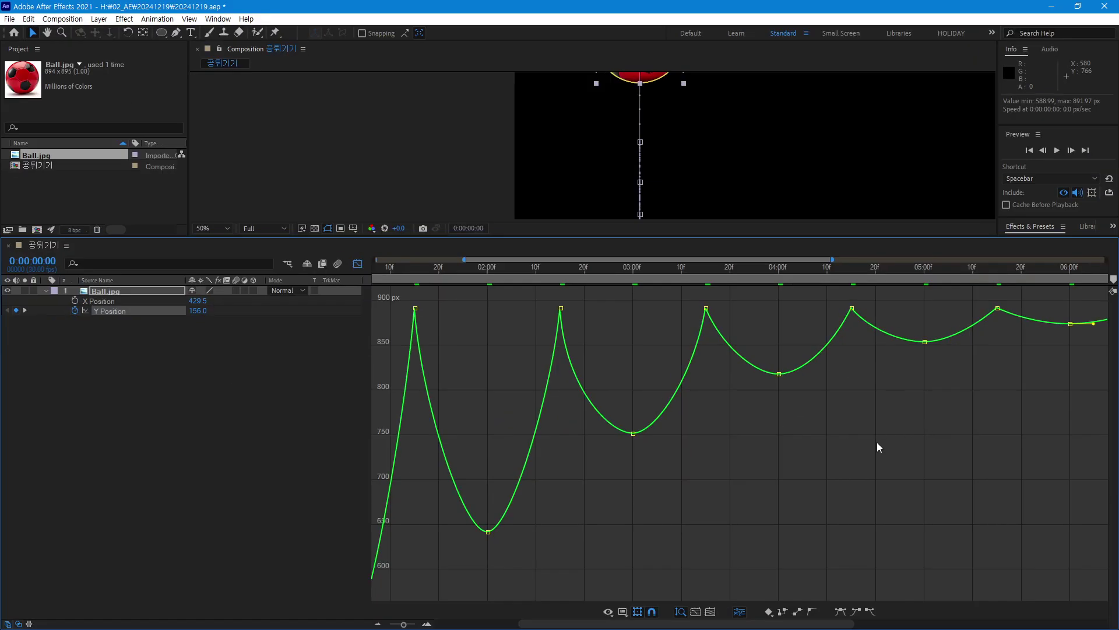
click(378, 623)
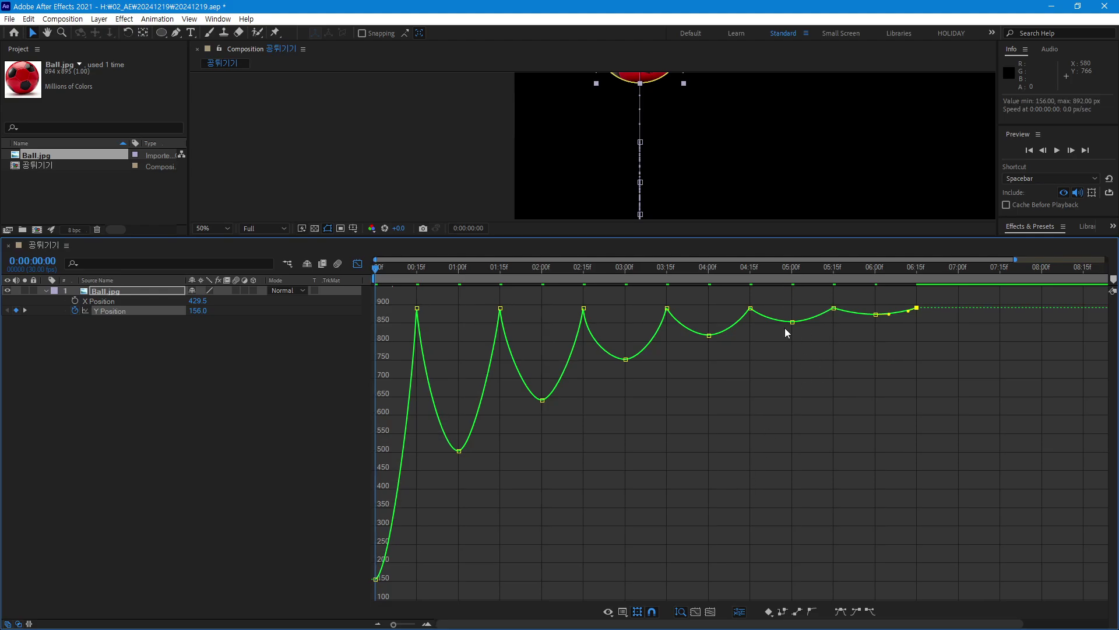
drag(774, 236, 781, 406)
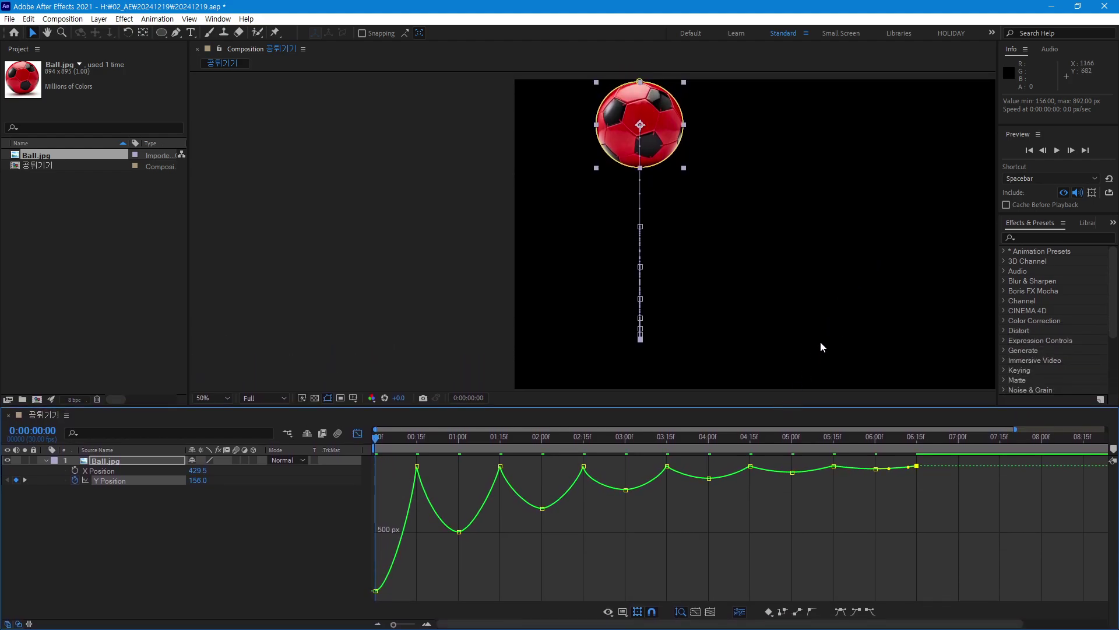
drag(513, 436, 376, 443)
key(space)
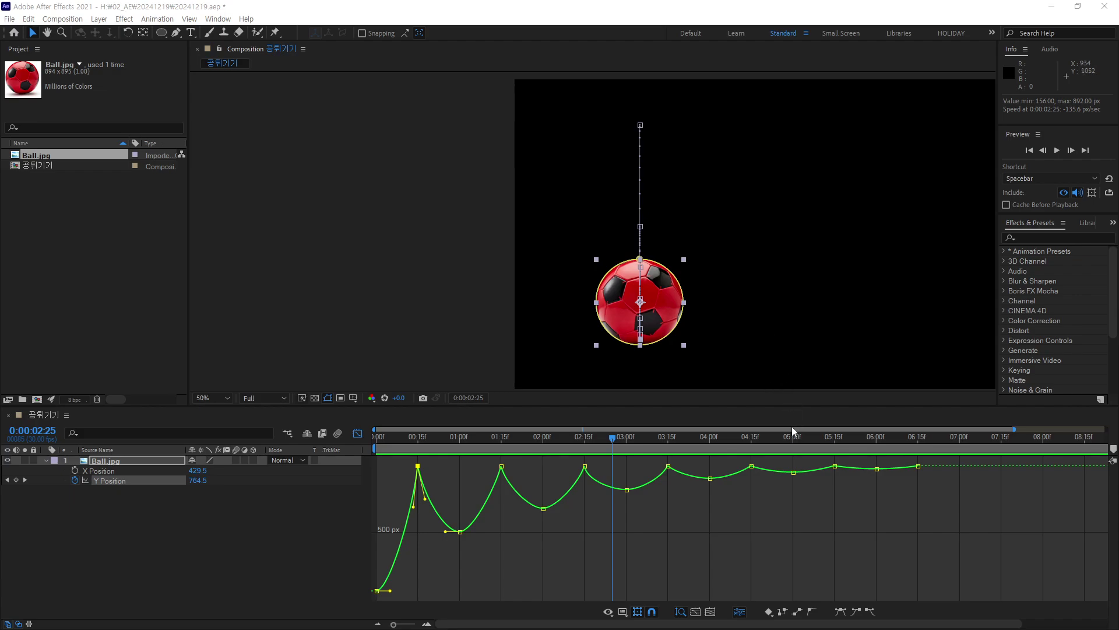
click(614, 440)
key(space)
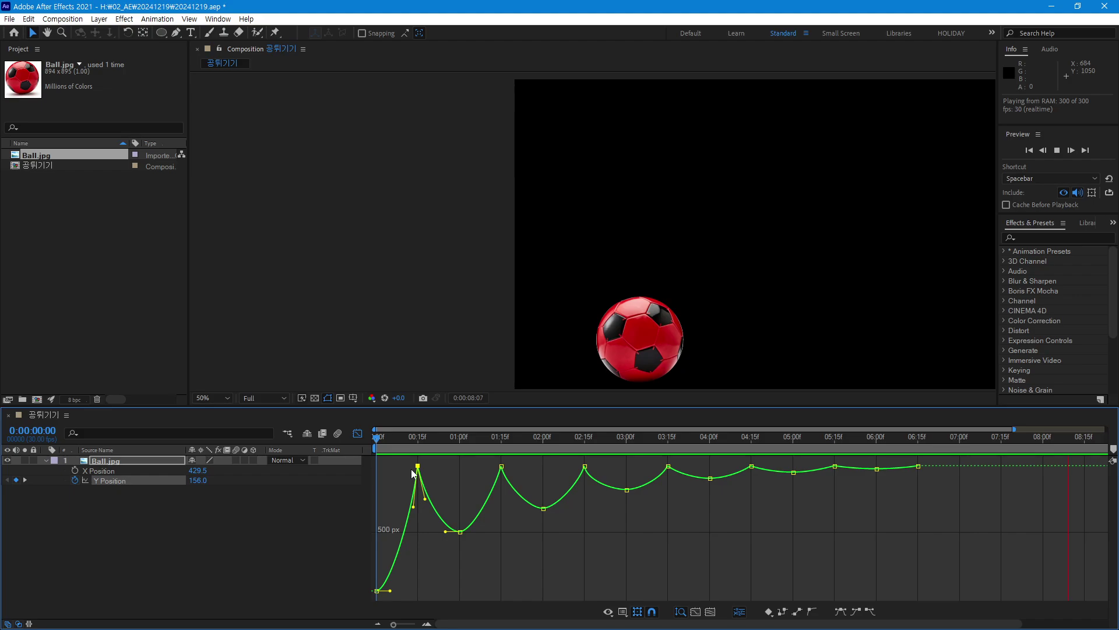
drag(705, 435, 633, 447)
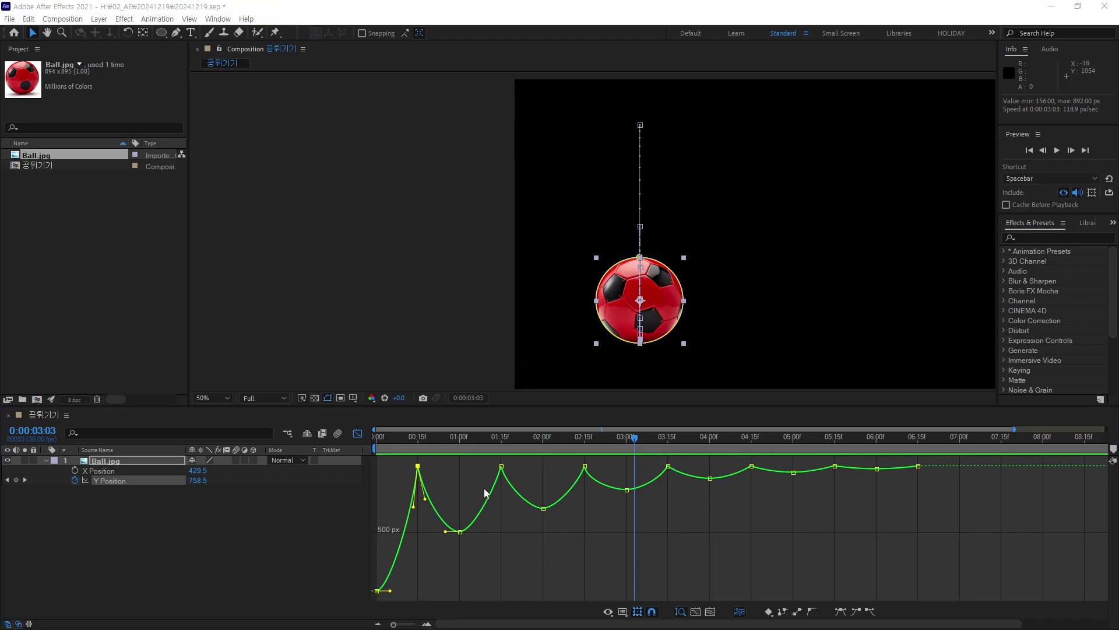
mouse_move(613, 436)
mouse_down()
mouse_move(400, 442)
mouse_move(492, 466)
mouse_up()
mouse_move(424, 481)
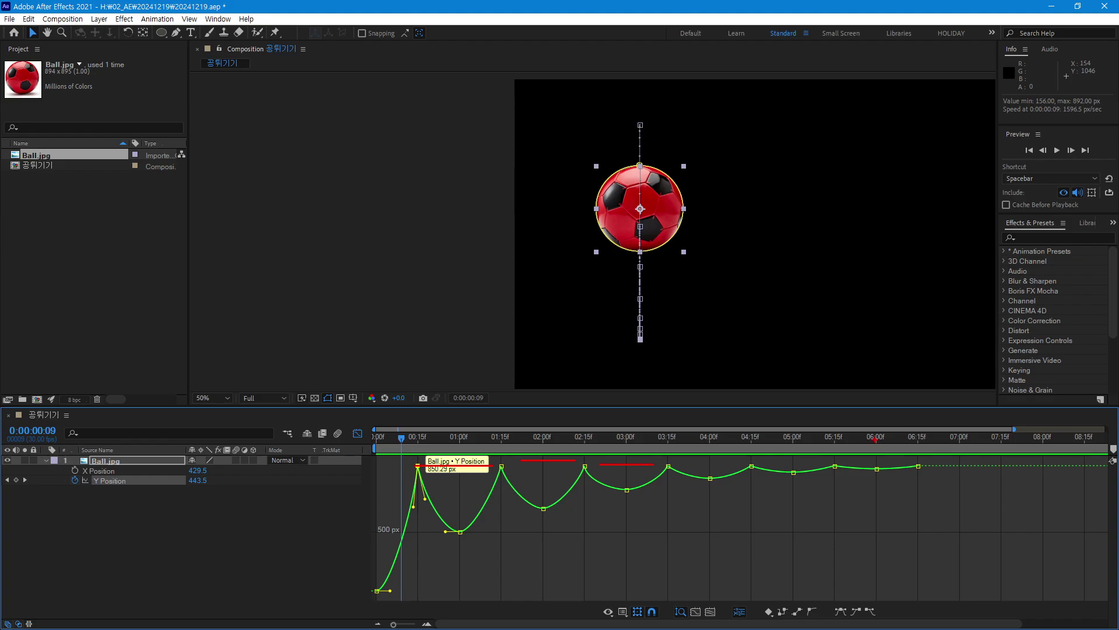
key(Escape)
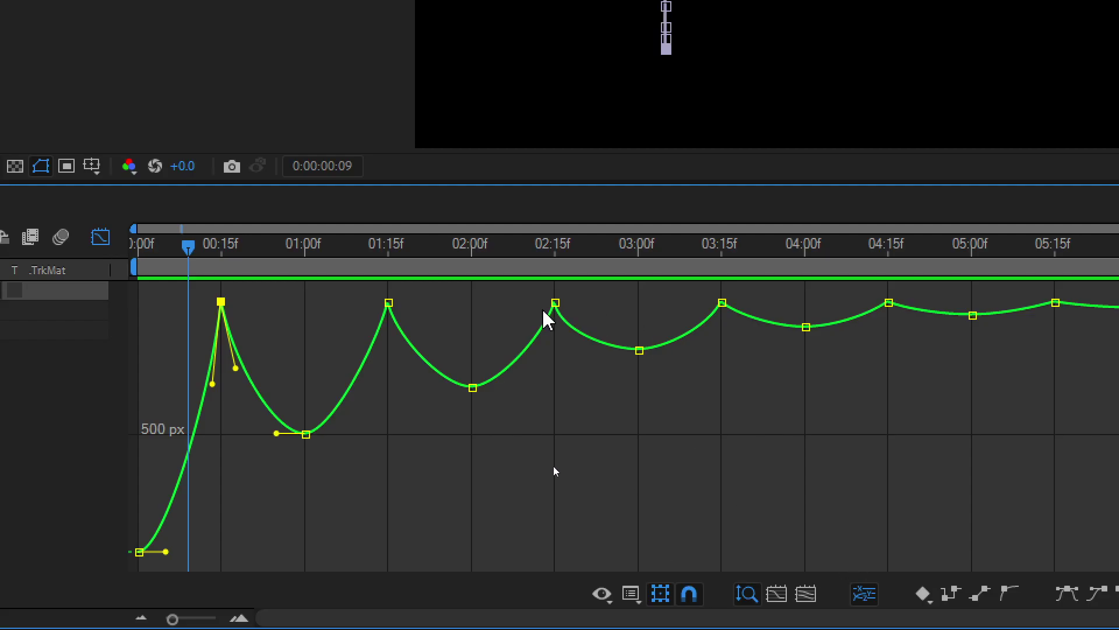
drag(374, 284, 570, 415)
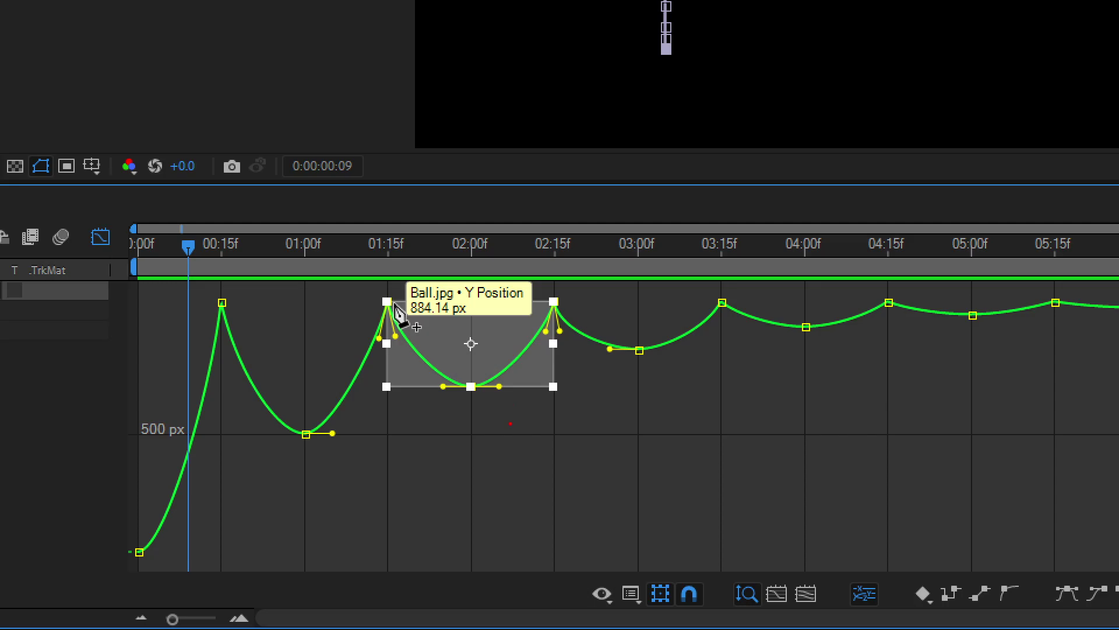
click(477, 492)
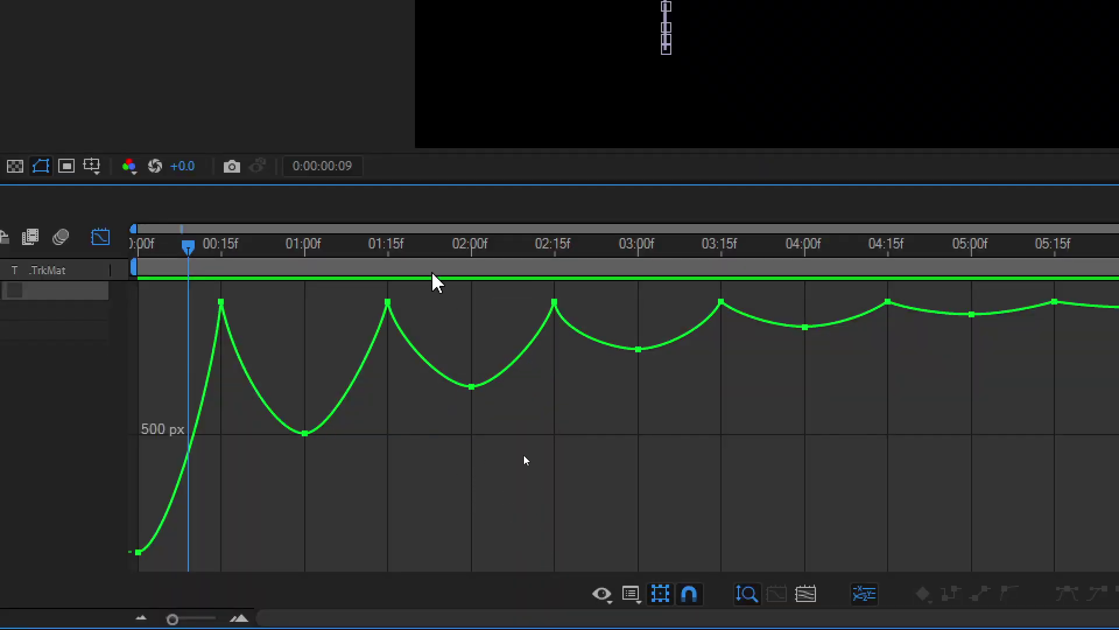
drag(412, 311, 401, 285)
drag(479, 368, 493, 401)
drag(547, 324, 569, 319)
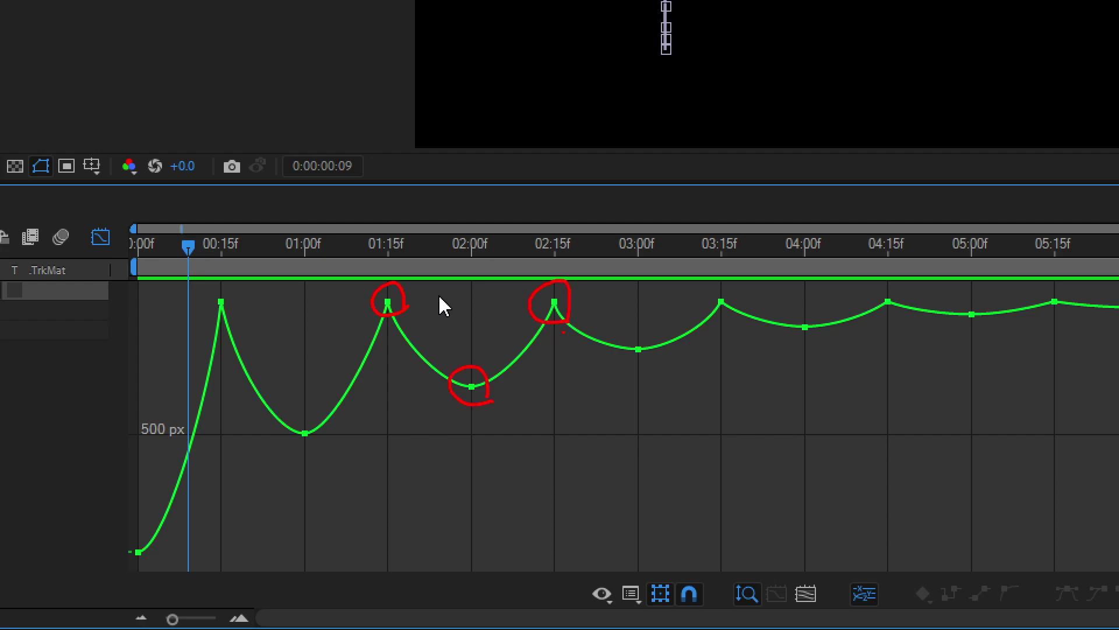
key(Escape)
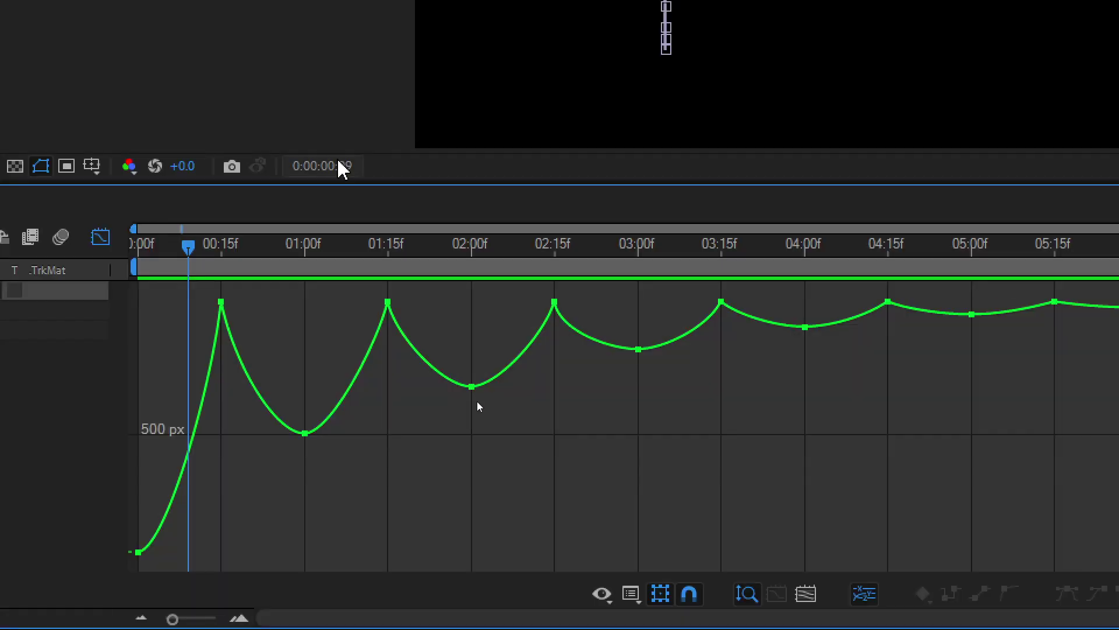
Step: Try to shorten the rebounds one at a time by squeezing successive Y Position keyframe groups from 0:00:01:15 through 0:00:04:15 earlier in time
drag(373, 289, 577, 400)
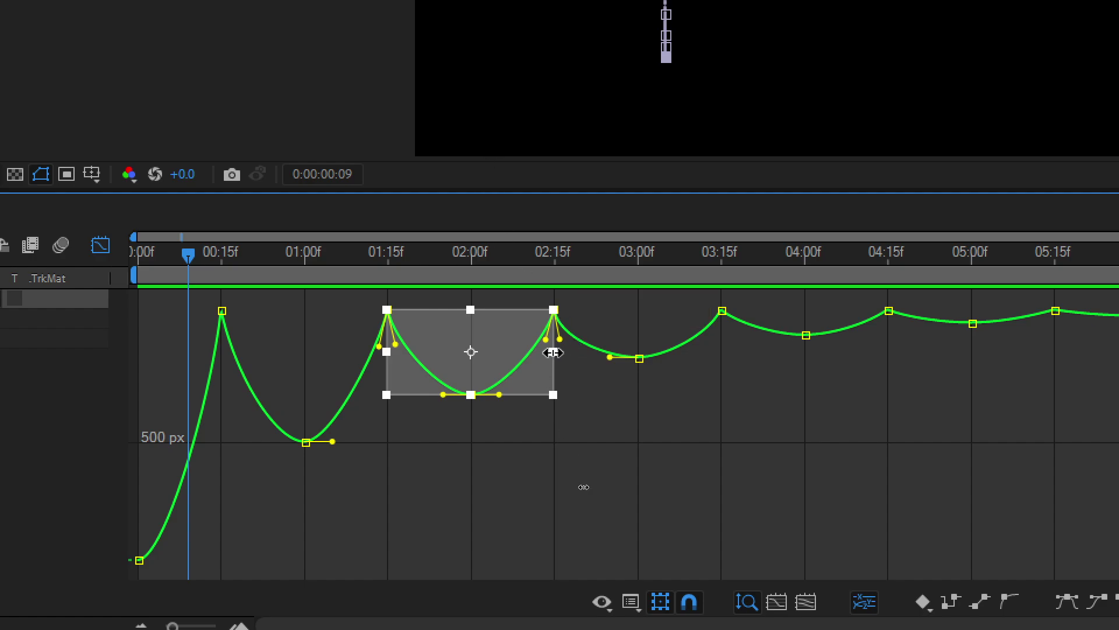
drag(553, 352, 538, 352)
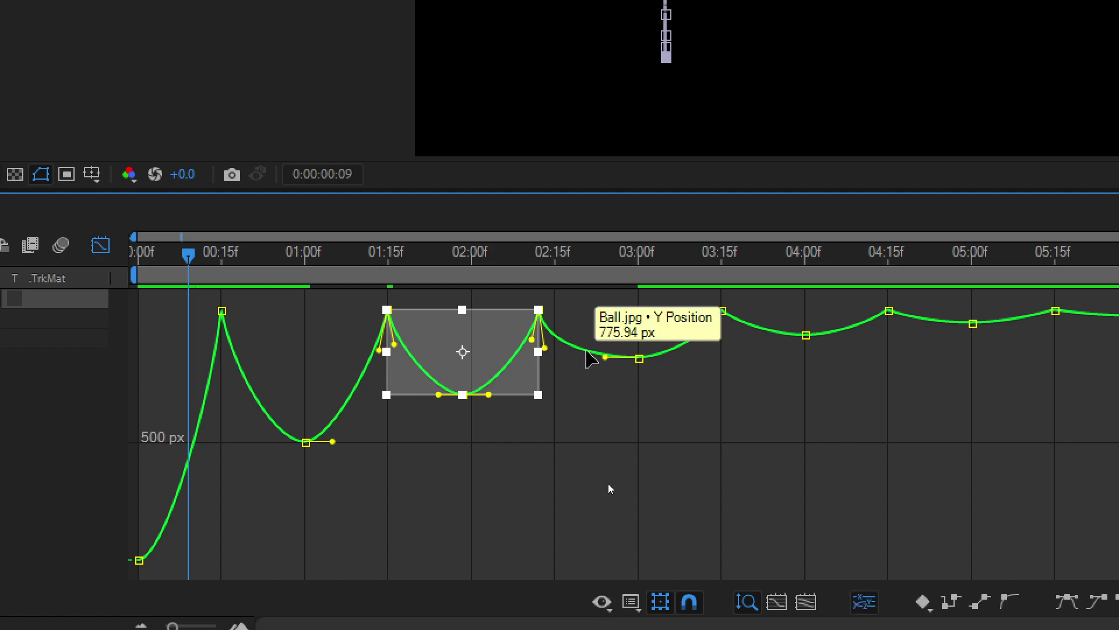
drag(735, 296, 532, 415)
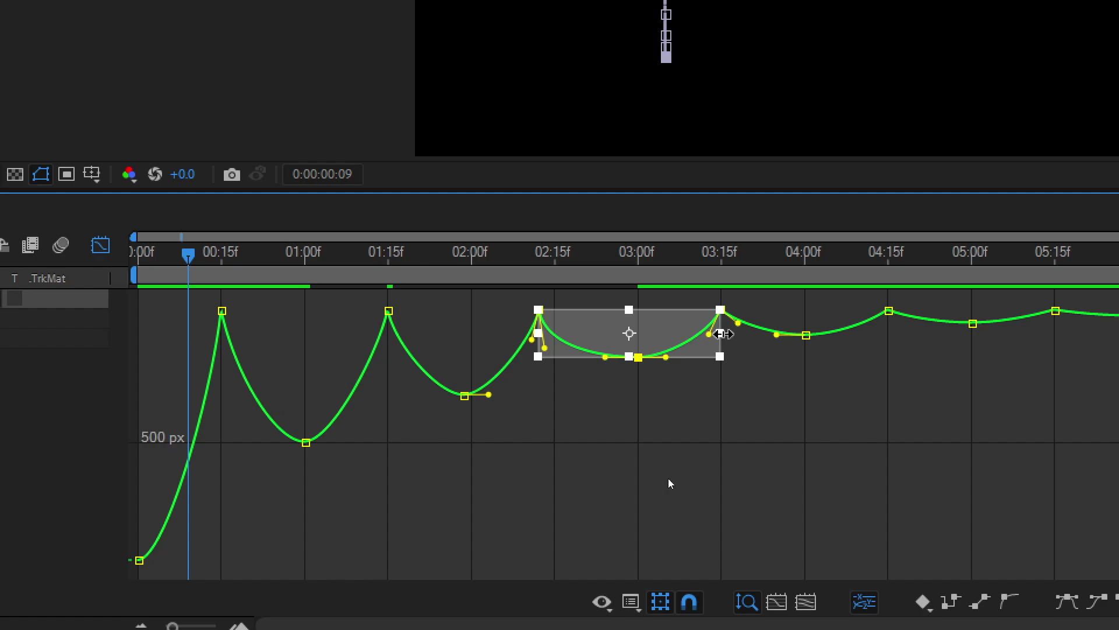
drag(726, 334, 676, 356)
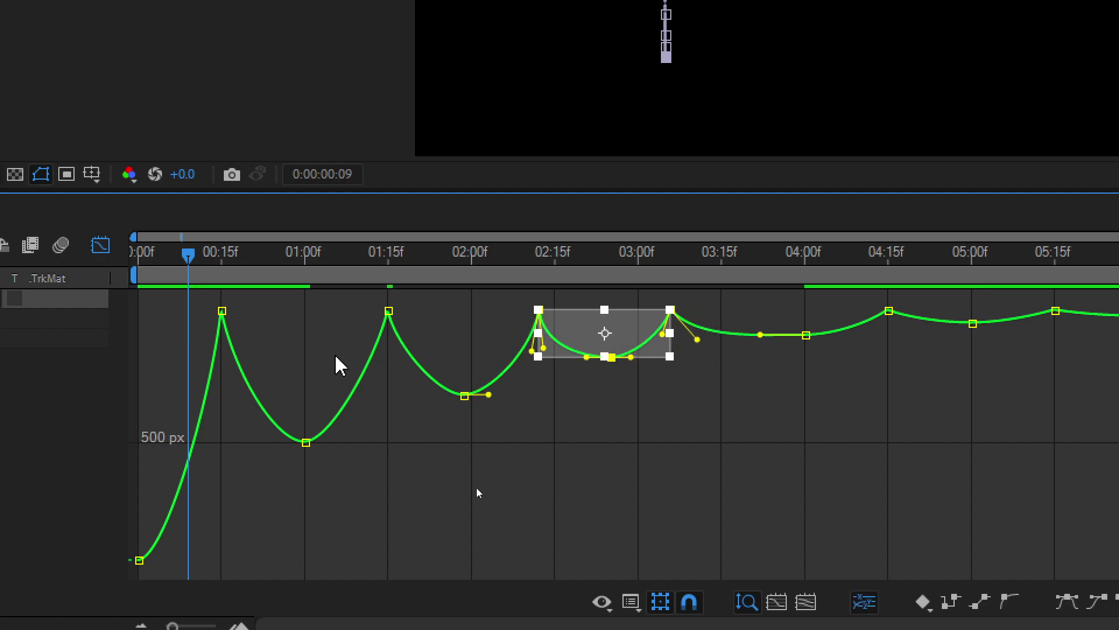
drag(896, 299, 657, 397)
drag(878, 325, 774, 349)
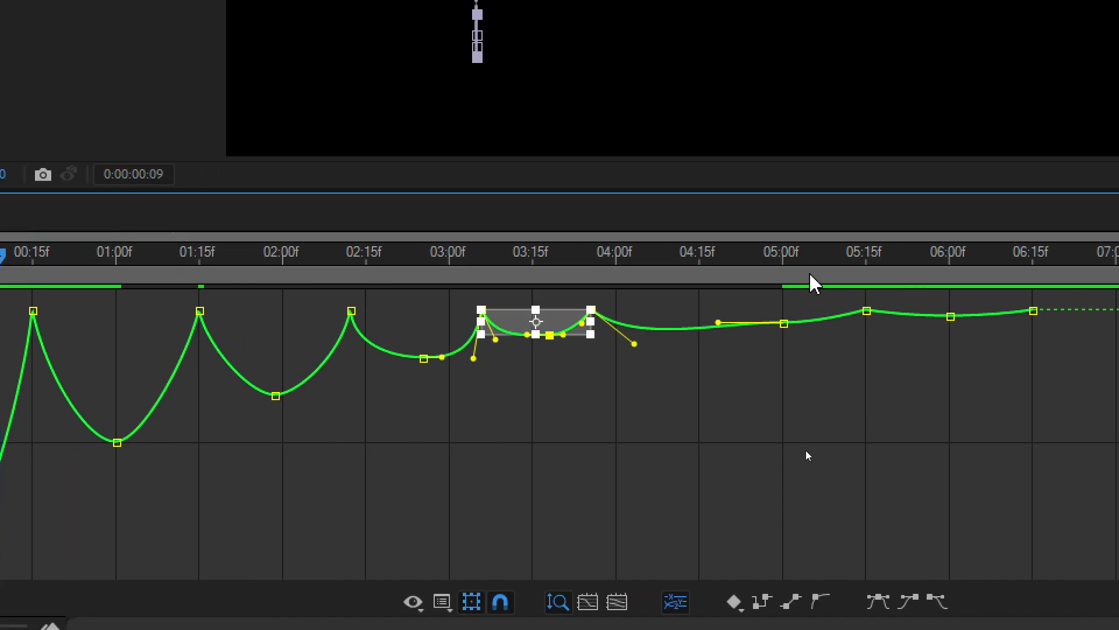
Step: Try to squeeze the last two rebounds' Y Position keyframes closer together so the final keyframe lands at about 0:00:05:00
click(914, 300)
drag(885, 303, 582, 380)
drag(863, 320, 694, 342)
drag(978, 299, 612, 405)
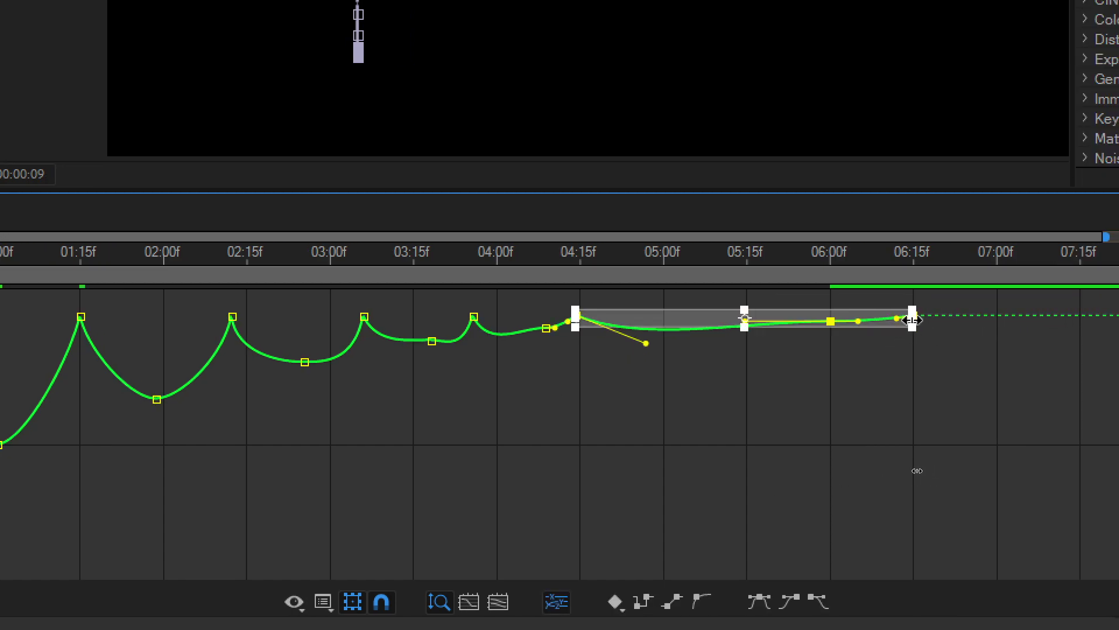
drag(911, 322, 668, 343)
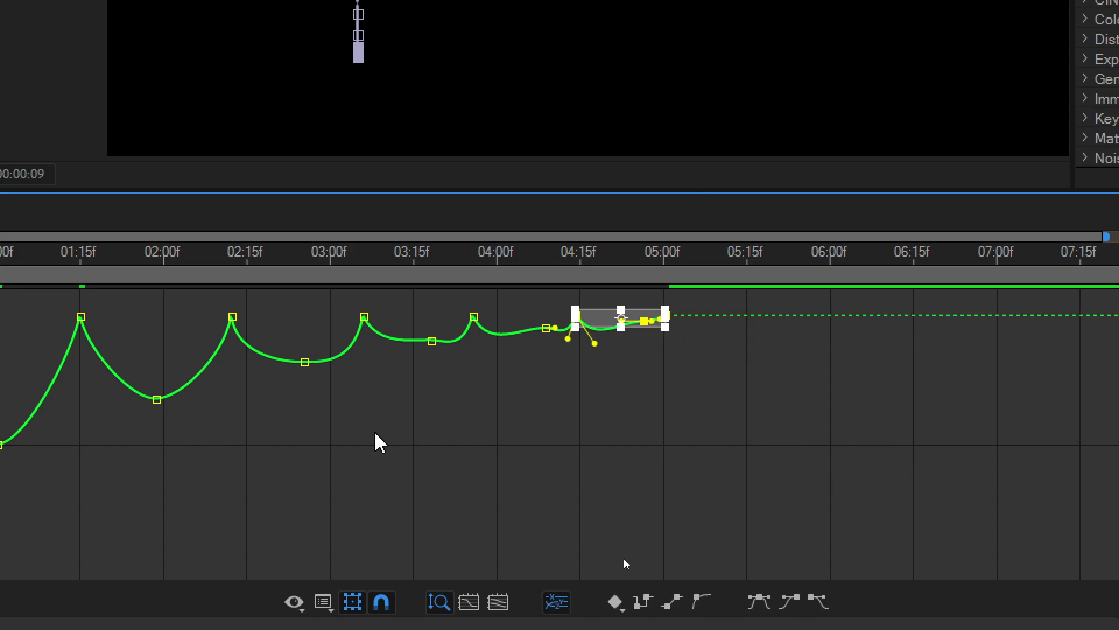
click(667, 548)
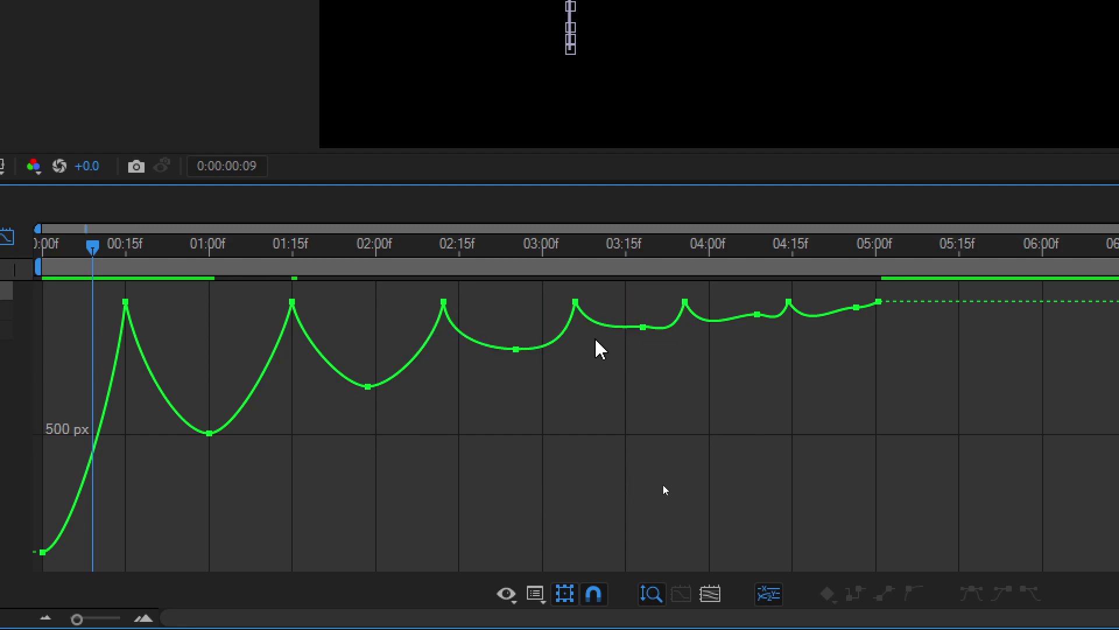
Step: Try to even out the last three rebounds by moving each trough keyframe slightly earlier and lower on the Y Position curve
drag(643, 327, 633, 335)
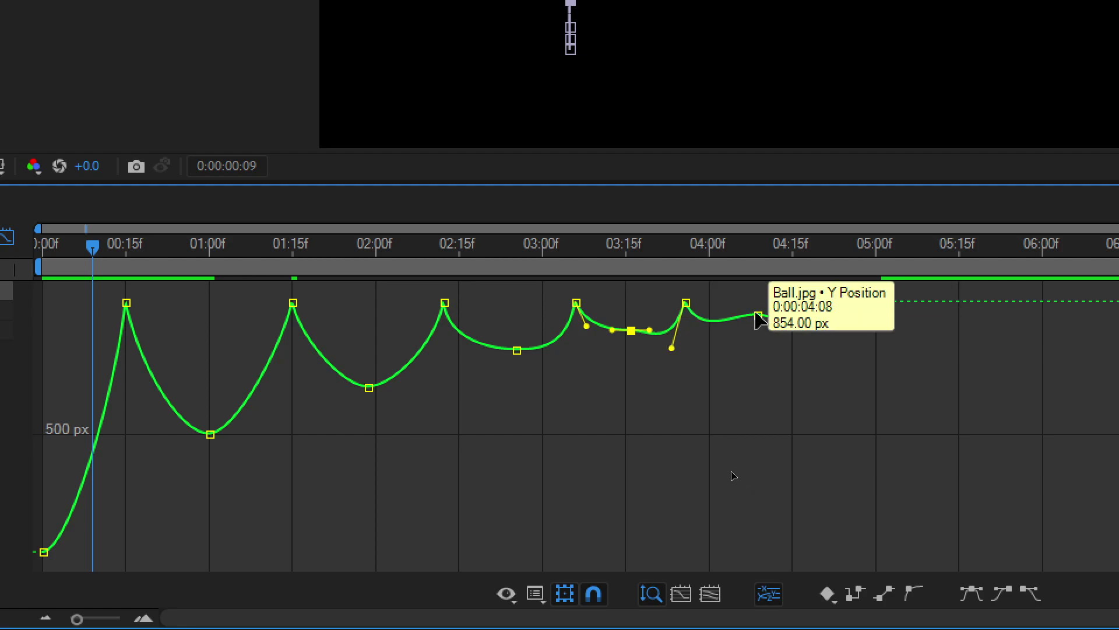
mouse_move(758, 315)
mouse_down()
mouse_move(742, 328)
mouse_move(738, 318)
mouse_up()
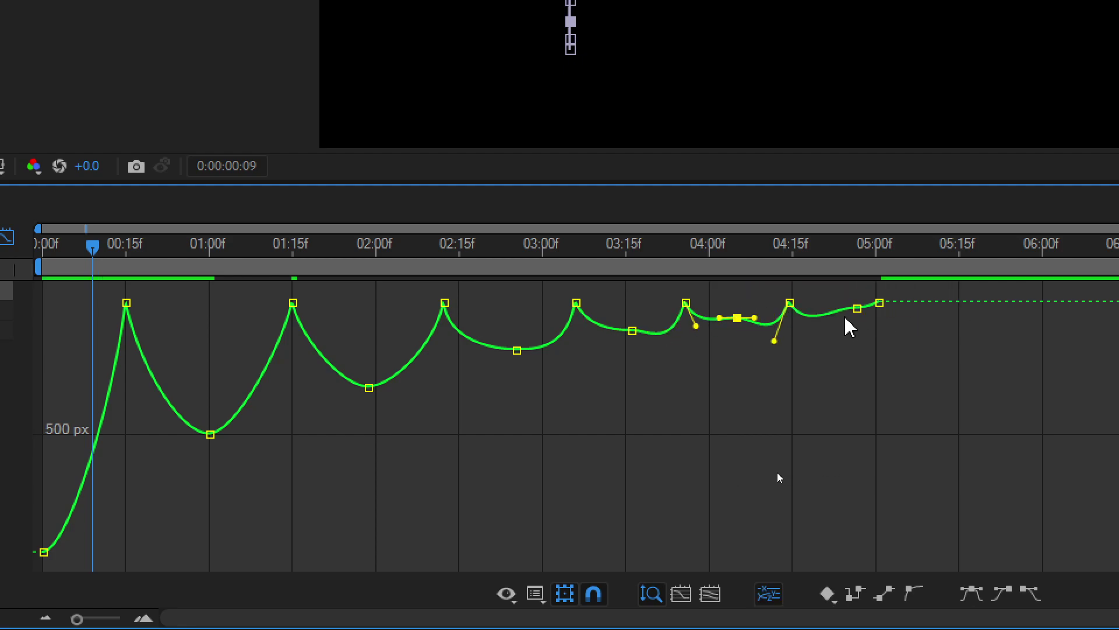
drag(858, 309, 839, 321)
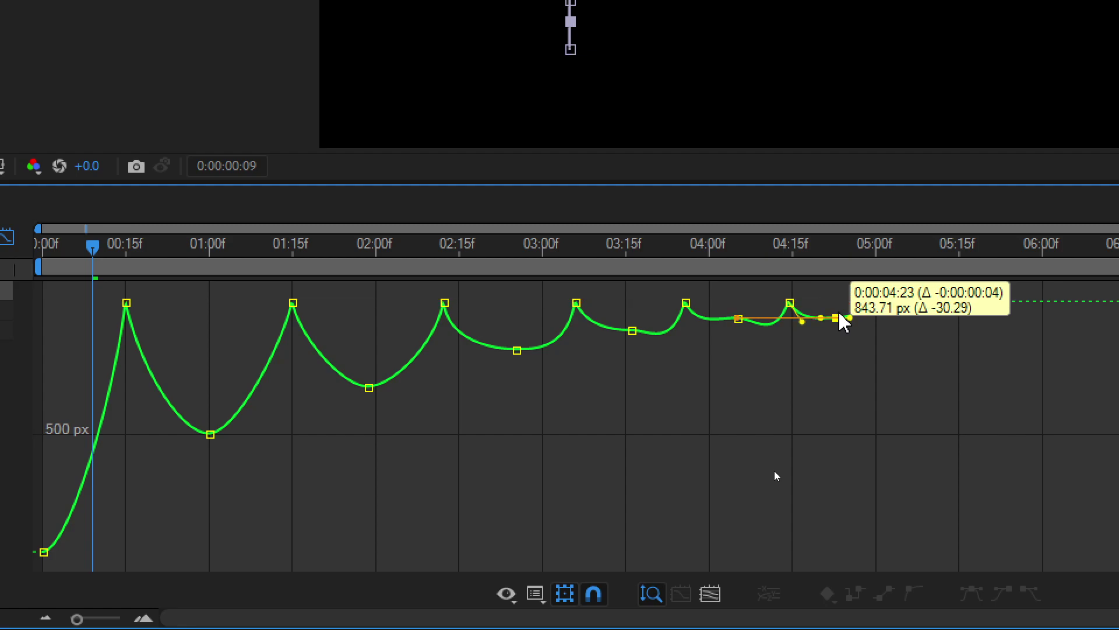
Step: Undo the trough adjustments and the one-by-one squeezing of the rebounds on the Y Position curve
key(ctrl+z)
key(ctrl+z)
key(ctrl+z)
key(ctrl+z)
key(ctrl+z)
key(ctrl+z)
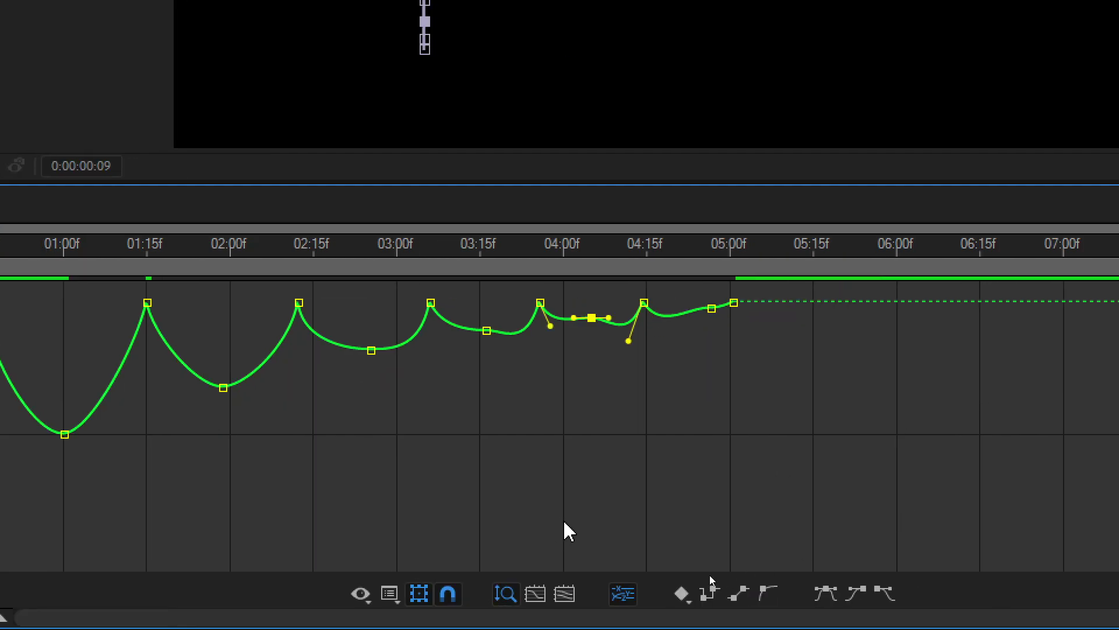
key(ctrl+z)
key(ctrl+z)
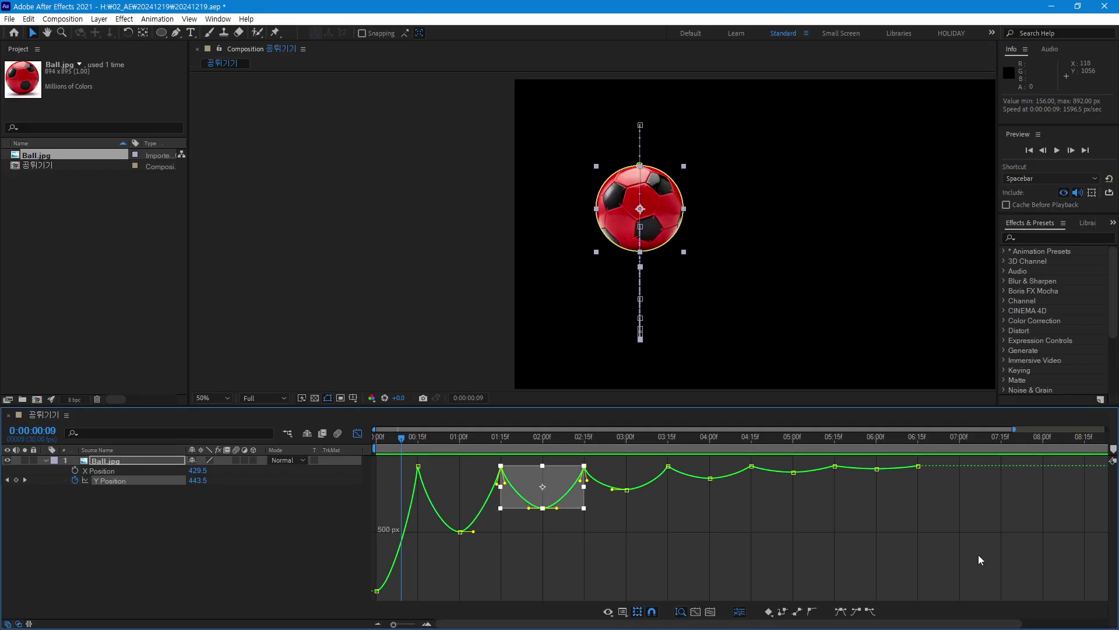
Step: Compress all Y Position keyframes from 0:00:01:15 to the end together so the final keyframe lands shortly after 0:00:06:00
drag(979, 555, 531, 472)
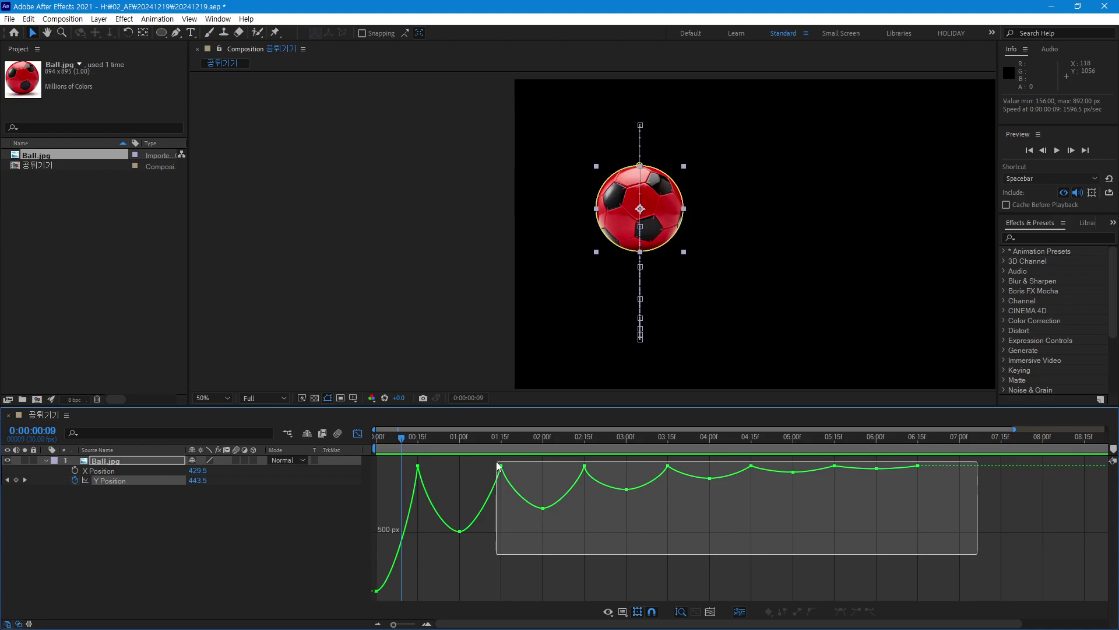
drag(499, 466, 498, 466)
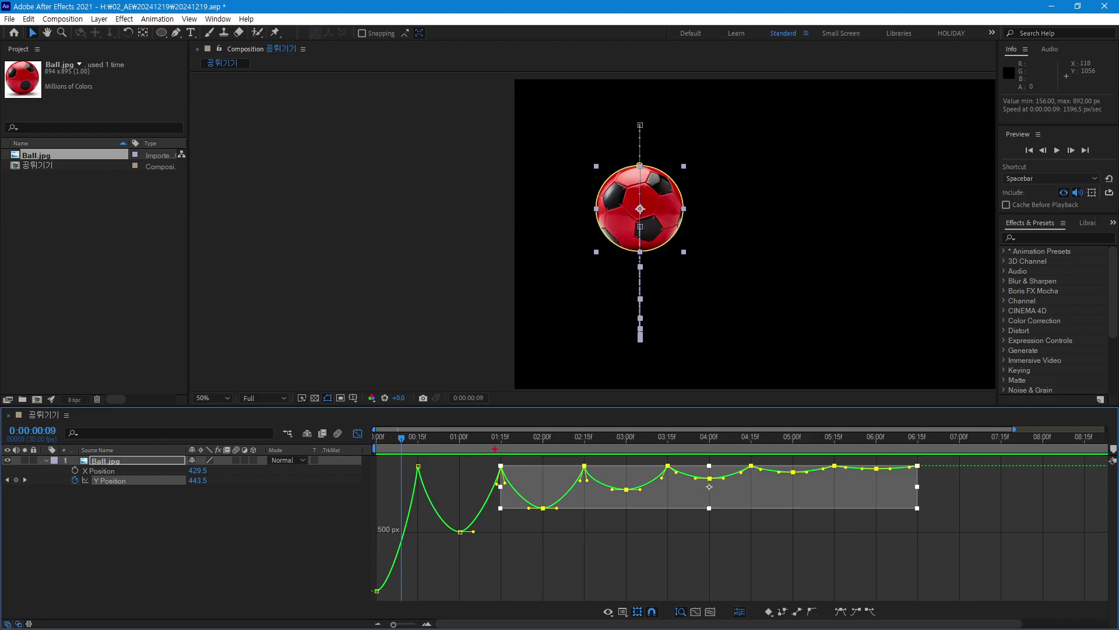
mouse_move(493, 449)
mouse_down()
mouse_move(825, 532)
mouse_move(953, 529)
mouse_up()
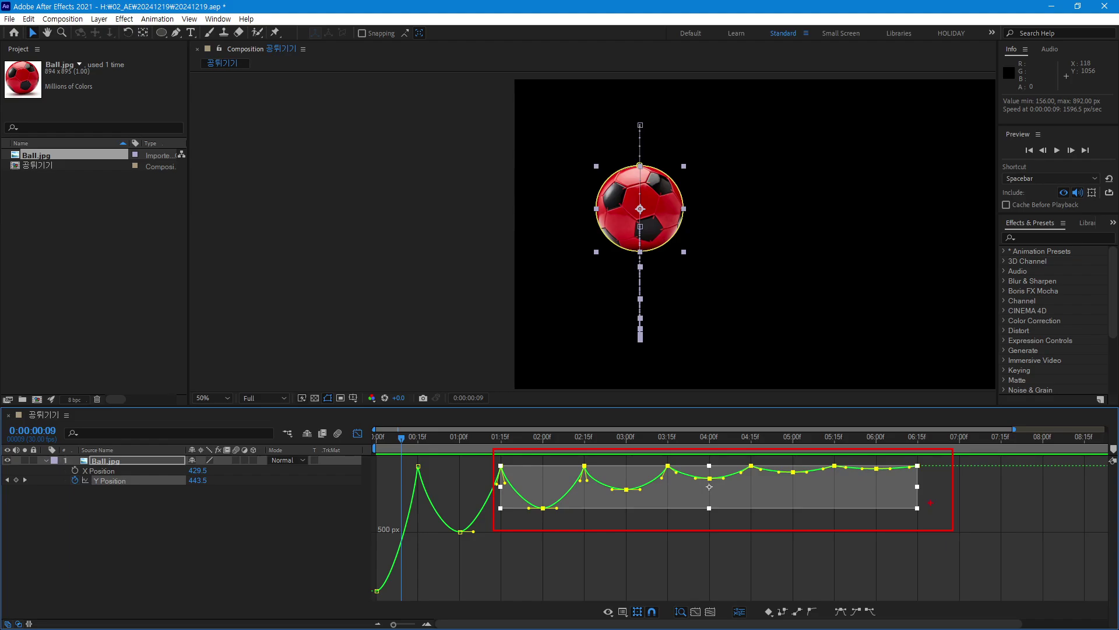
key(Escape)
drag(918, 487, 891, 488)
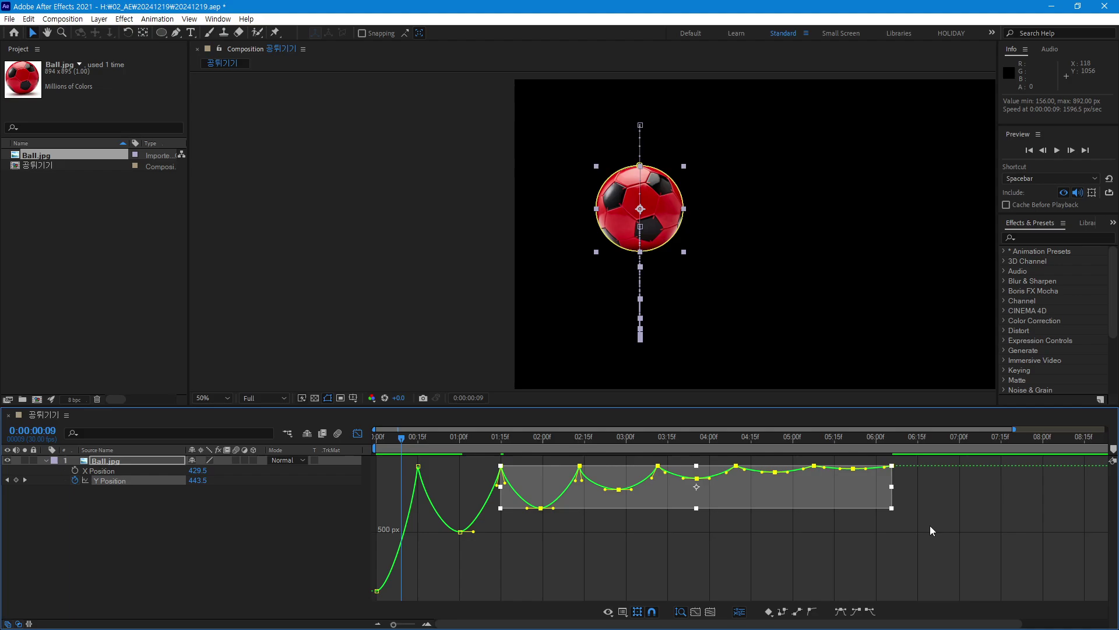
Step: Progressively compress the remaining Y Position keyframes, starting each selection one peak further along, until the final keyframe lands at about 0:00:05:00
drag(935, 554, 575, 464)
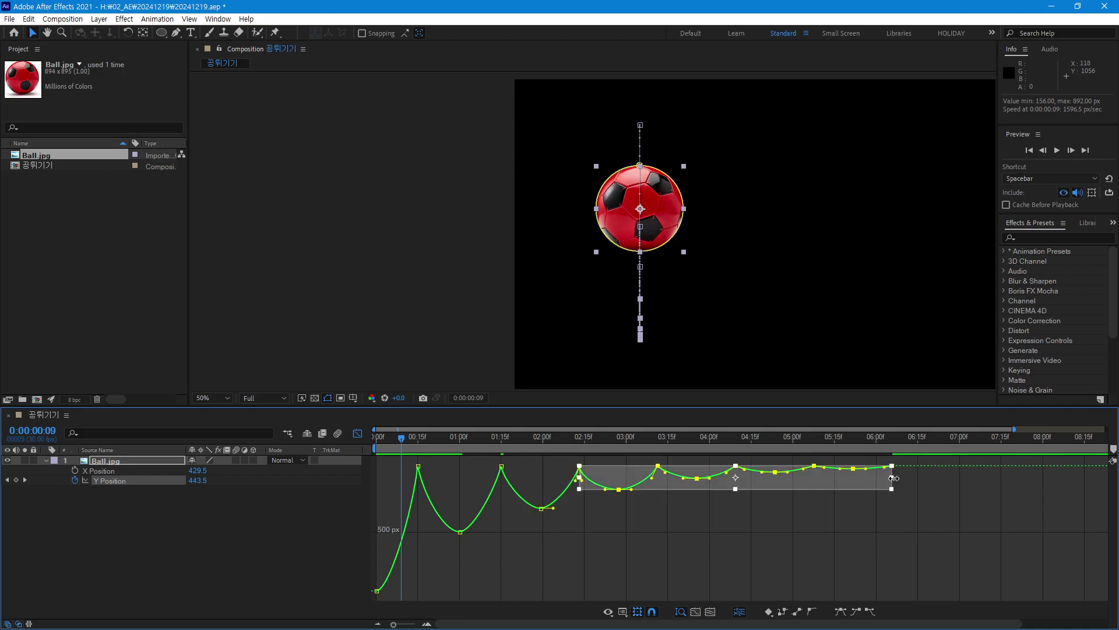
mouse_move(894, 478)
mouse_down()
mouse_move(860, 490)
mouse_move(872, 477)
mouse_up()
drag(900, 540, 651, 463)
drag(872, 473, 843, 472)
click(854, 527)
drag(854, 522, 707, 457)
drag(843, 470, 811, 474)
drag(841, 522, 794, 473)
click(732, 568)
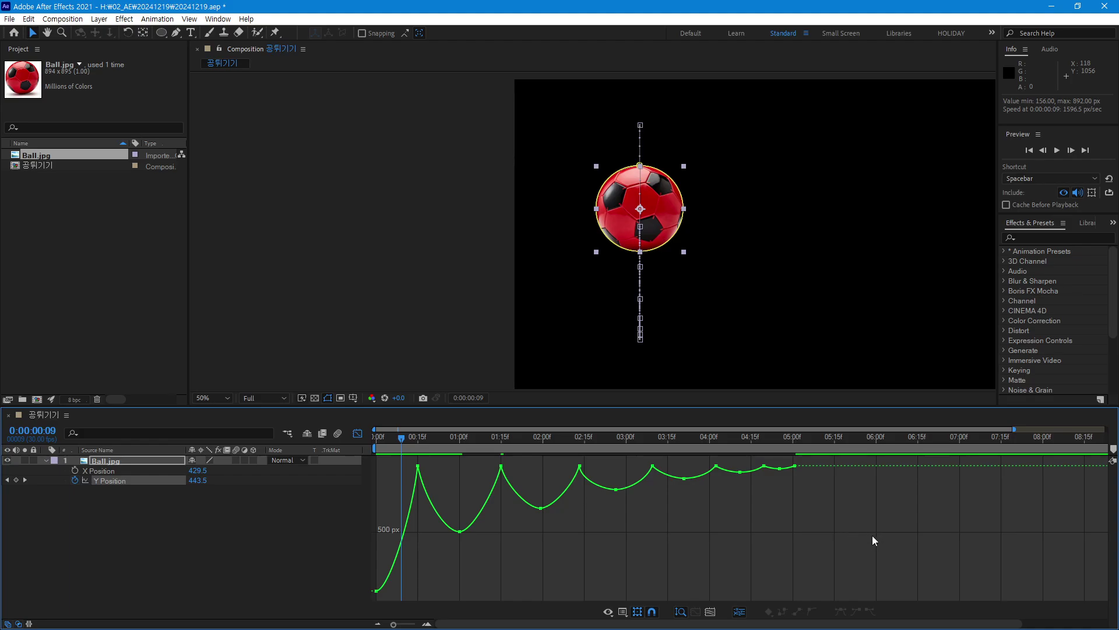
mouse_move(489, 440)
mouse_down()
mouse_move(862, 540)
mouse_move(880, 525)
mouse_move(989, 534)
mouse_up()
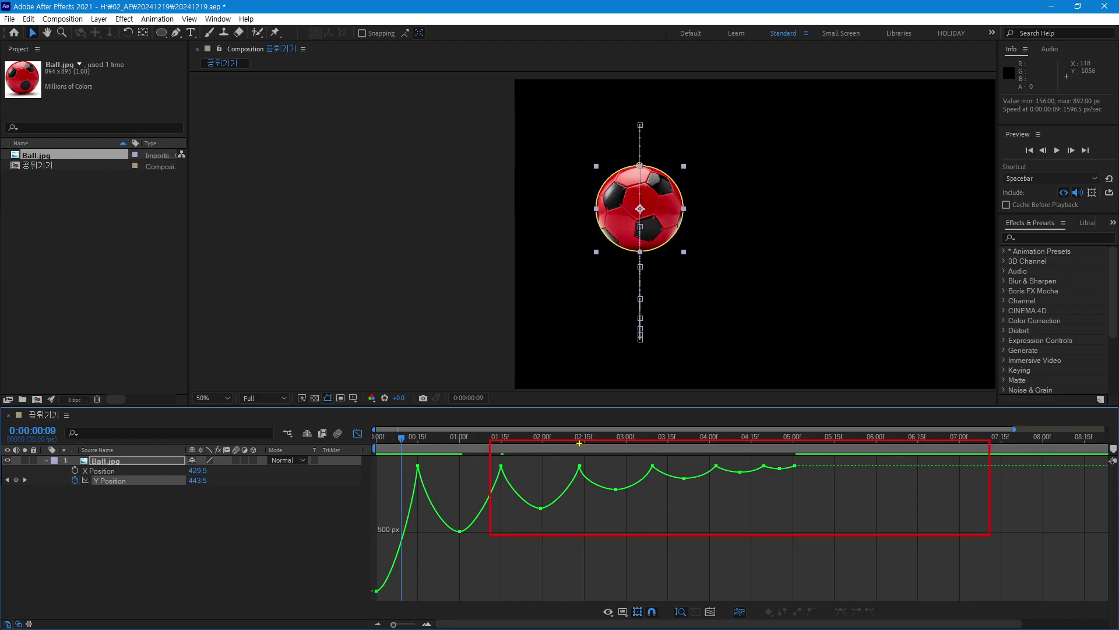
drag(639, 482, 981, 528)
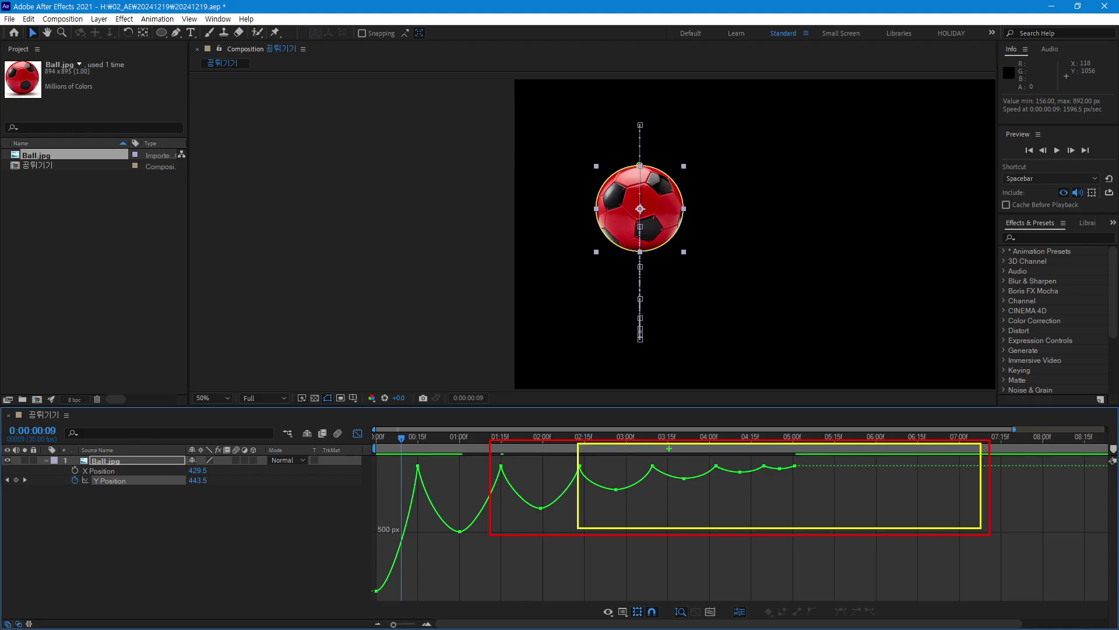
mouse_move(665, 447)
mouse_down()
mouse_move(849, 520)
mouse_move(973, 523)
mouse_up()
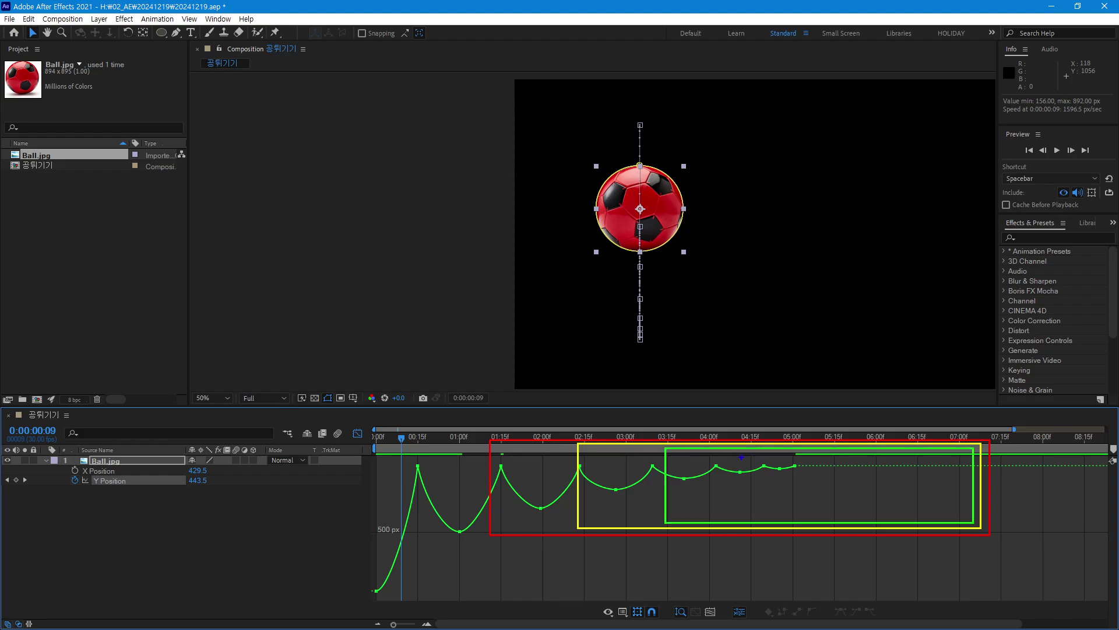
drag(741, 451, 971, 520)
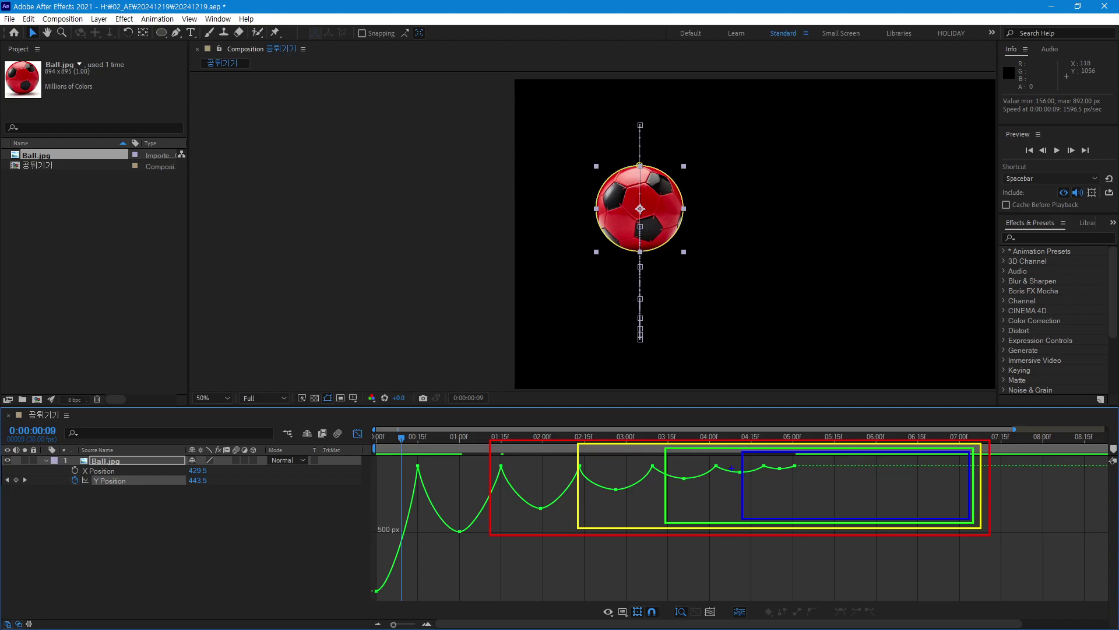
key(Escape)
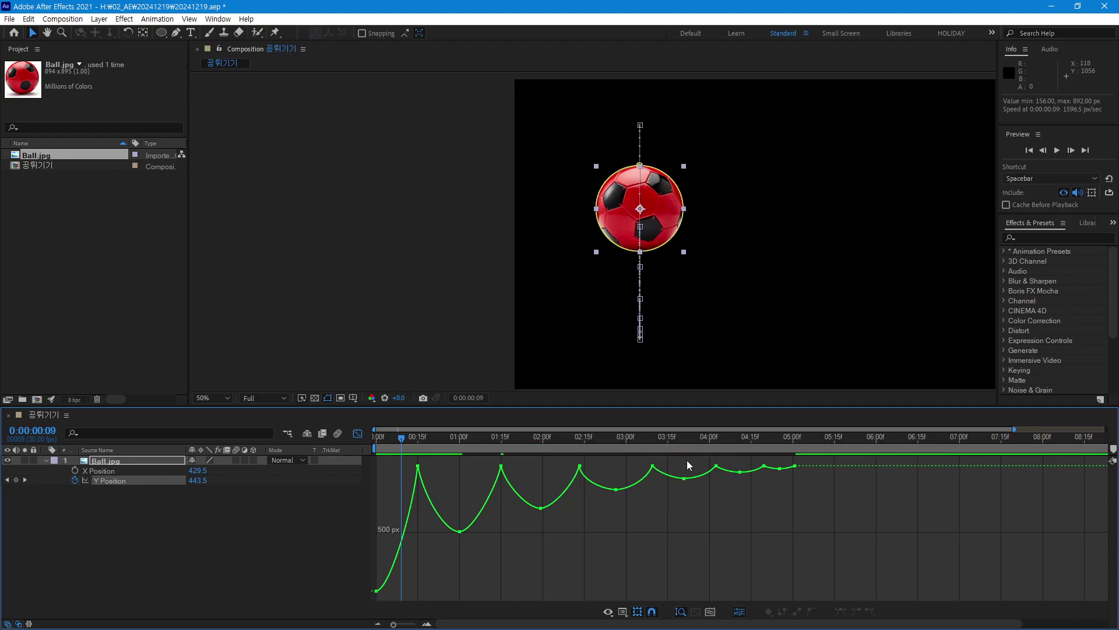
Step: Preview the retimed bounce from 0:00:00:00 and scrub through the last rebounds to 0:00:04:20
drag(644, 435, 366, 454)
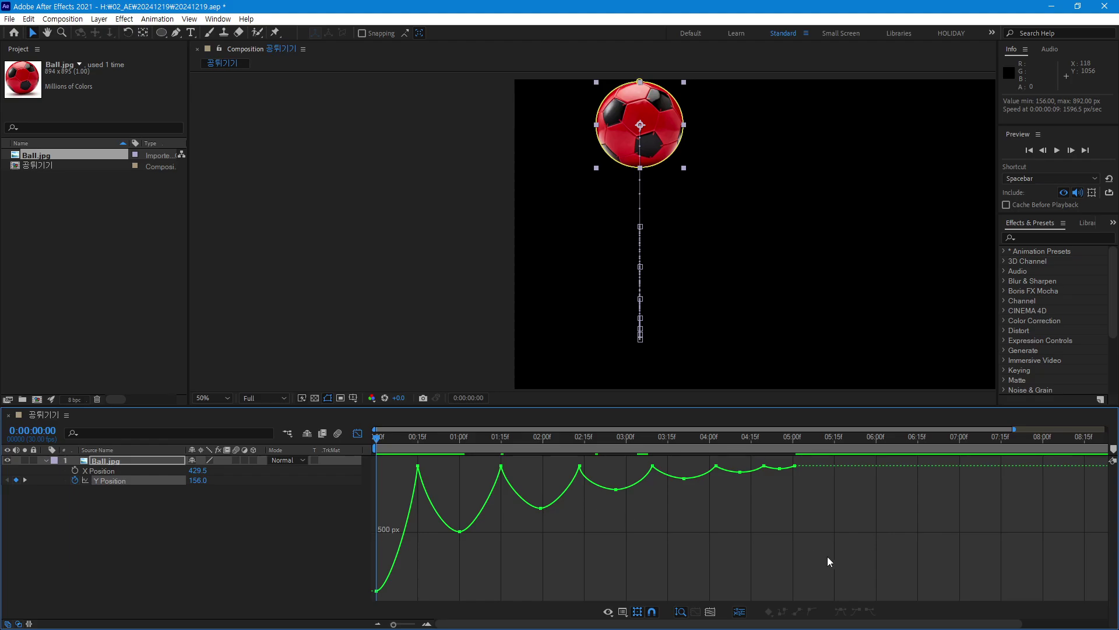
key(space)
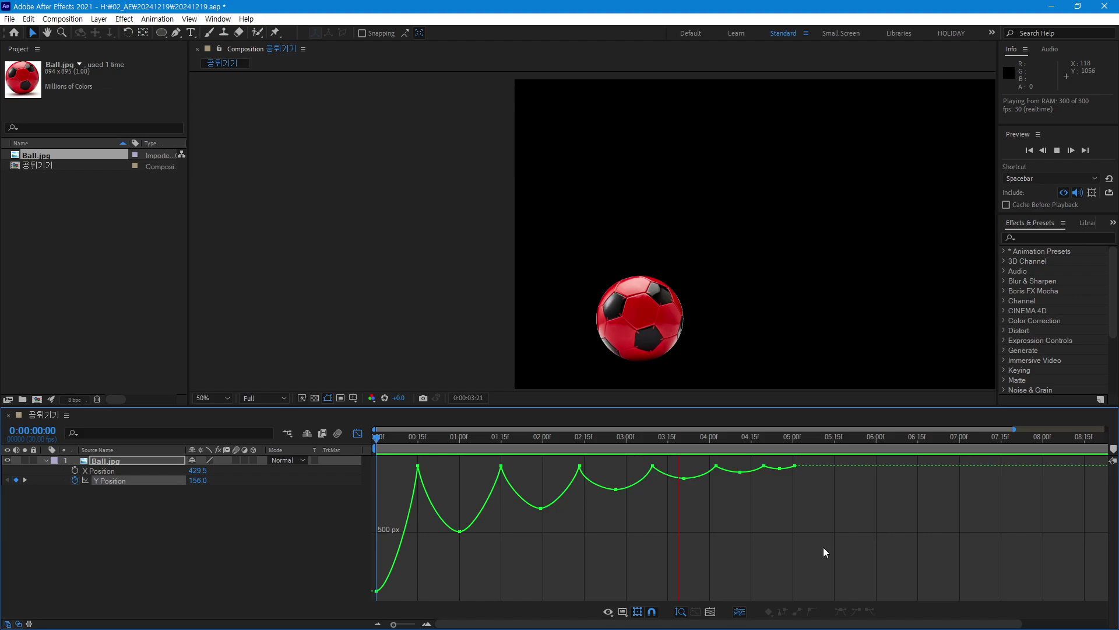
drag(726, 439, 765, 438)
Step: Compress the Y Position keyframes from 0:00:01:15 onward again in progressively smaller groups so the final keyframe lands at about 0:00:03:23
drag(845, 552, 492, 456)
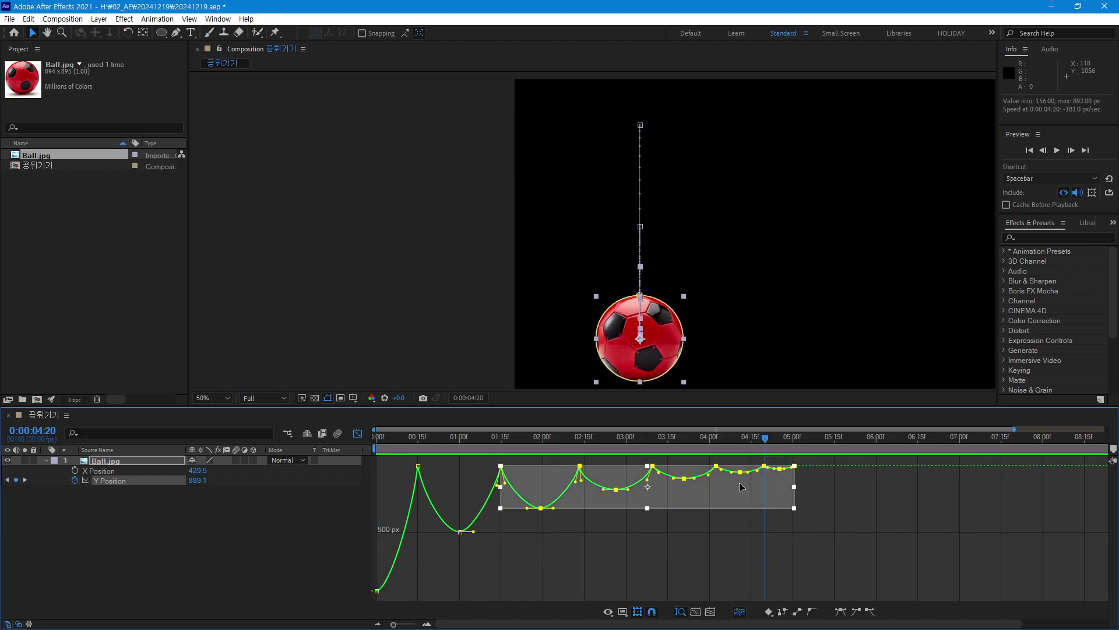
drag(795, 488, 743, 492)
drag(819, 549, 613, 459)
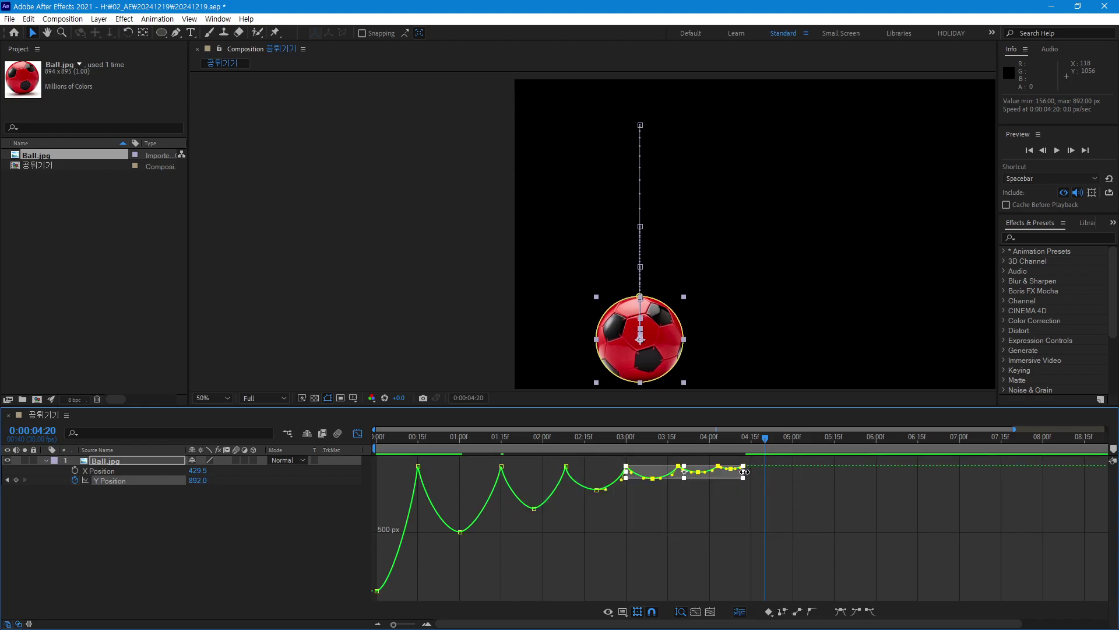
drag(745, 471, 704, 471)
drag(730, 527, 691, 469)
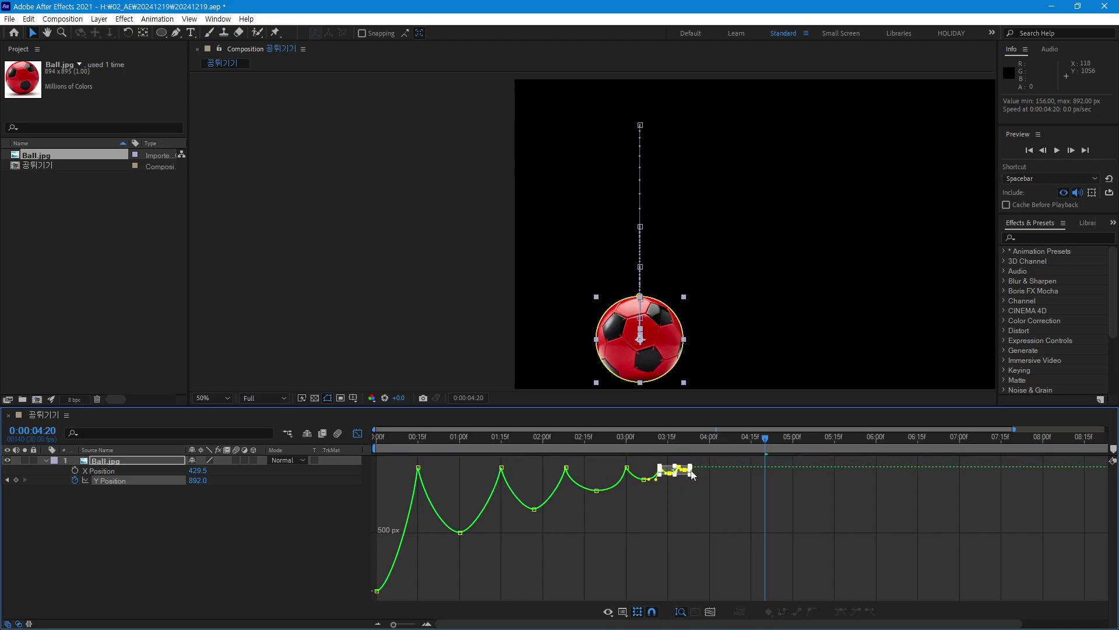
Step: Preview the bounce and compress the Y Position keyframes from about 0:00:02:08 onward so the final keyframe lands at about 0:00:03:14
key(space)
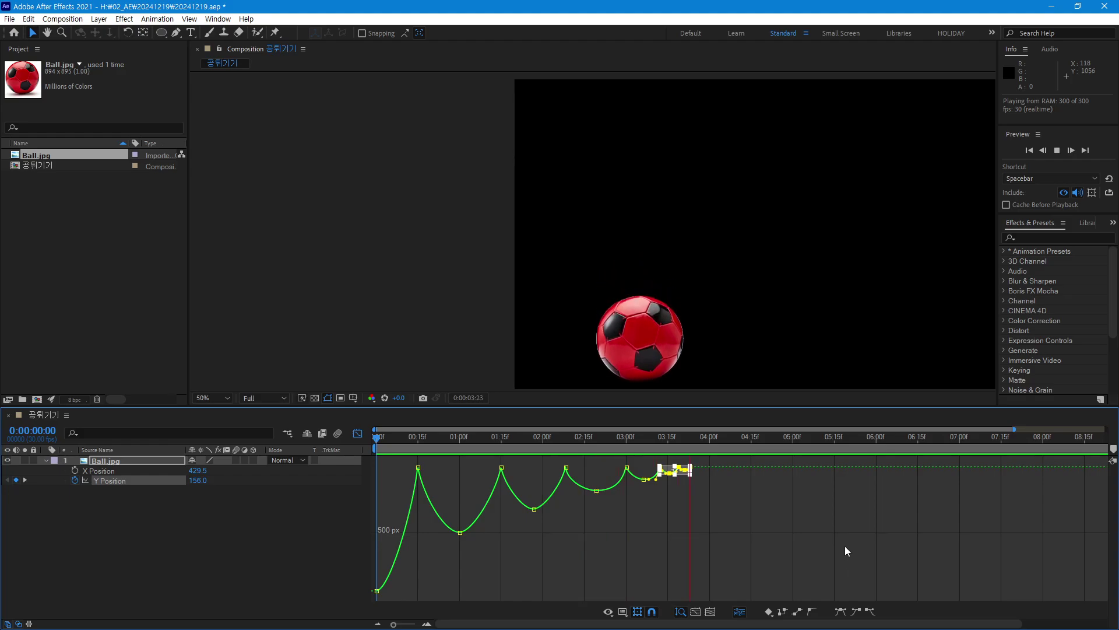
key(space)
drag(757, 555, 614, 456)
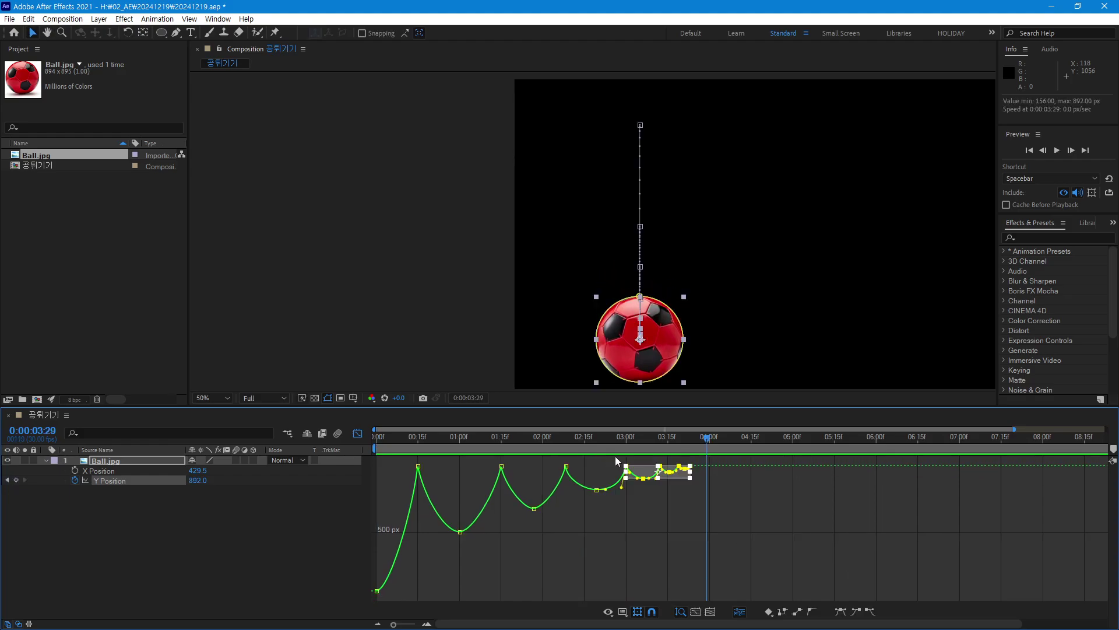
click(685, 529)
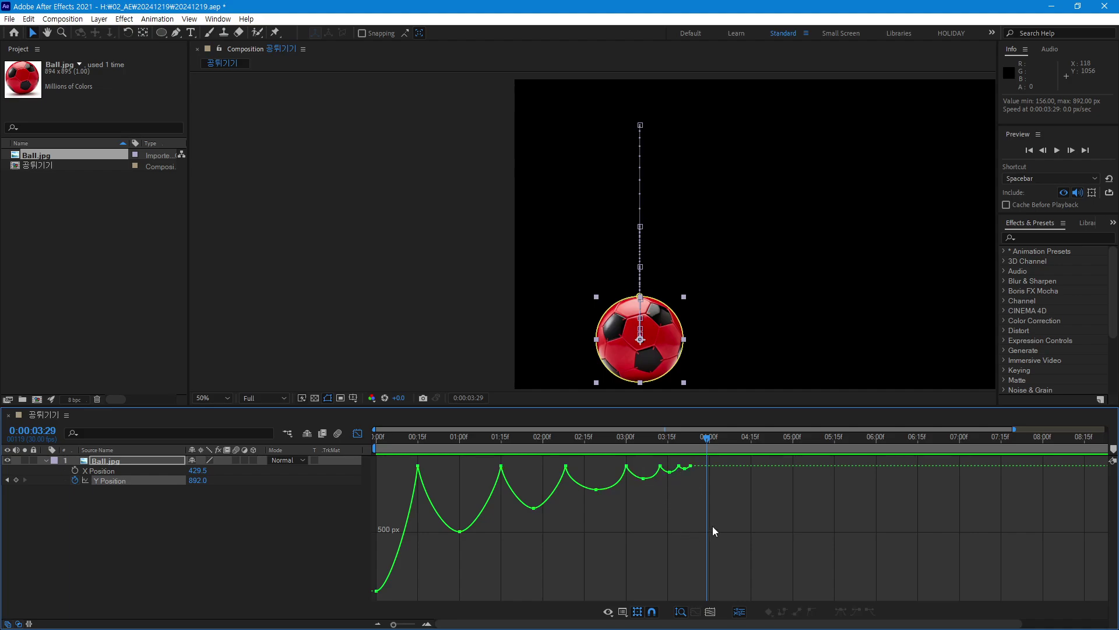
drag(736, 525, 563, 461)
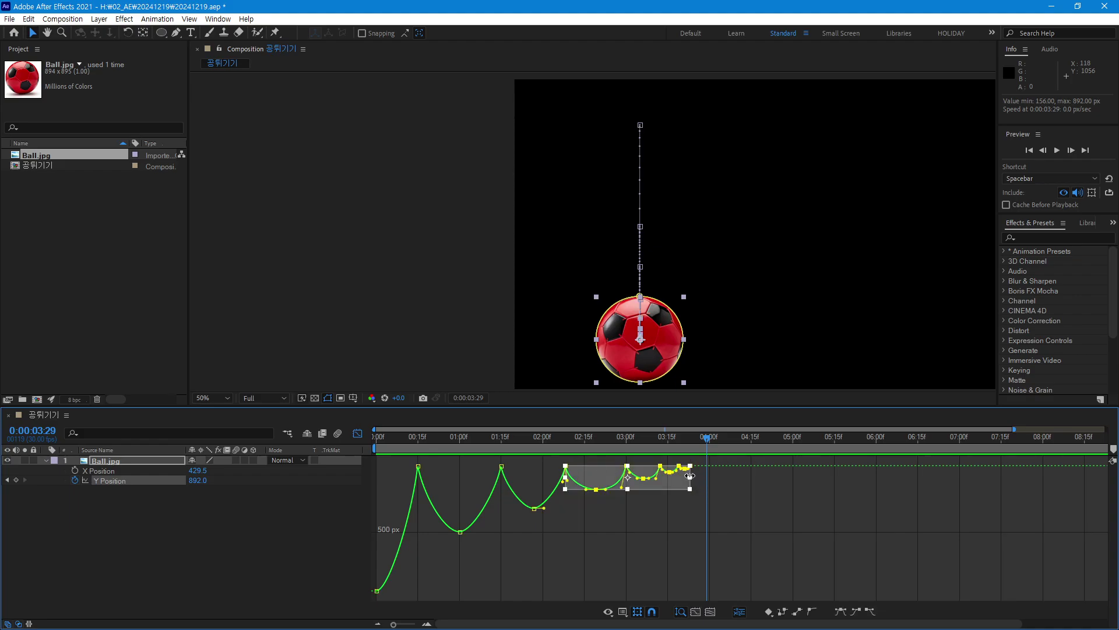
drag(689, 475, 655, 494)
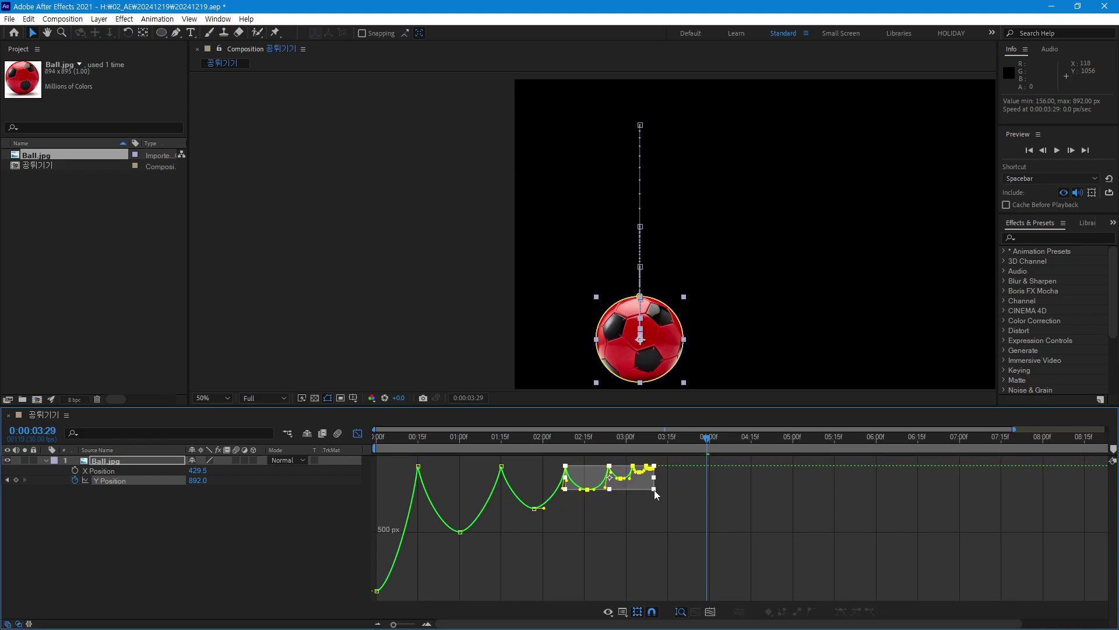
drag(683, 530, 666, 473)
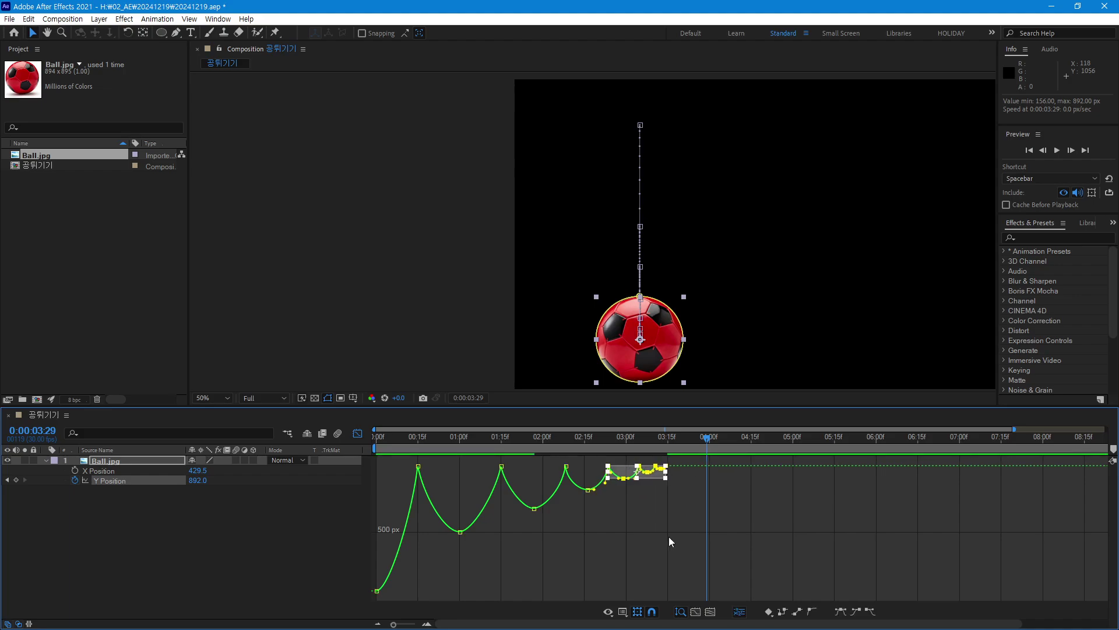
Step: Compress all Y Position keyframes from 0:00:00:15 to the end together so the final keyframe lands at about 0:00:03:10
drag(690, 547, 412, 465)
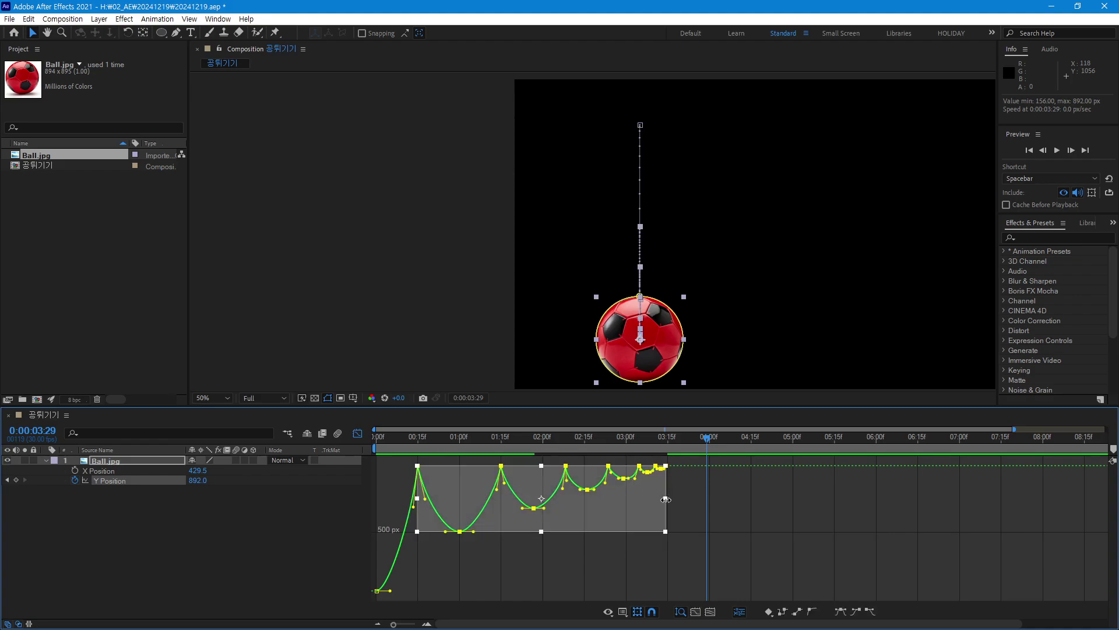
drag(665, 500, 652, 501)
click(665, 554)
Step: Check the retimed bounce at 0:00:02:03 and preview the whole animation from 0:00:00:00 twice
click(550, 438)
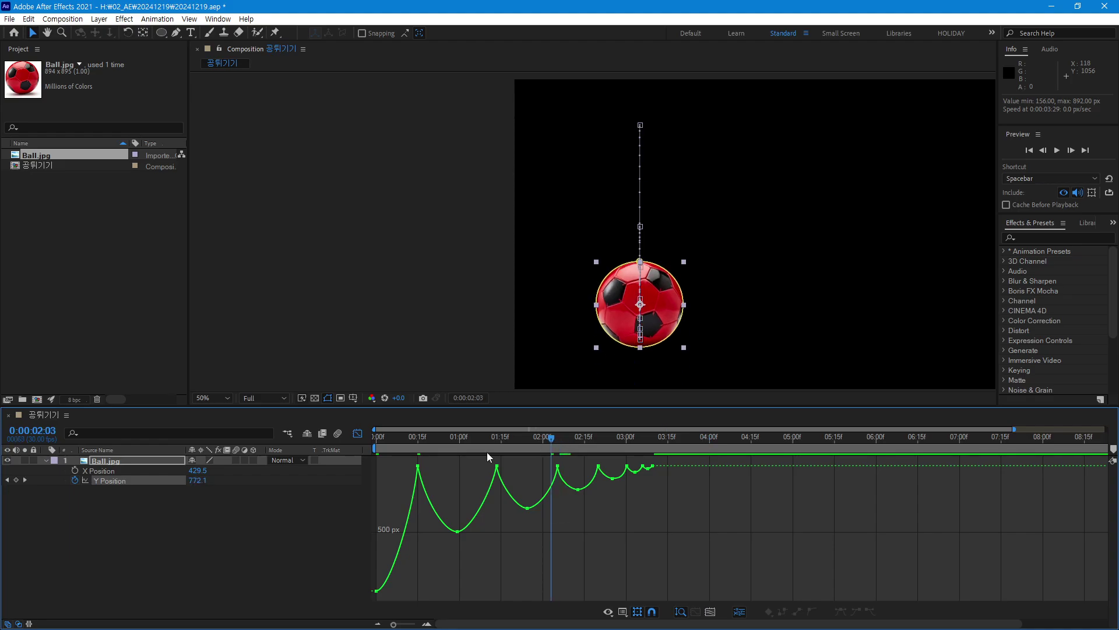
key(Home)
key(space)
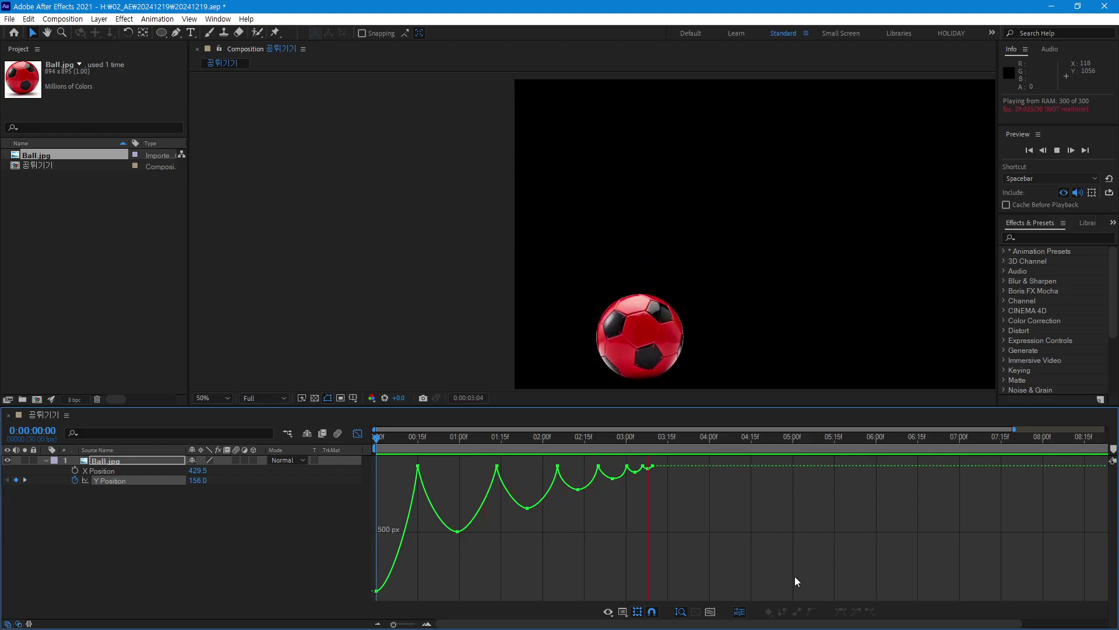
key(space)
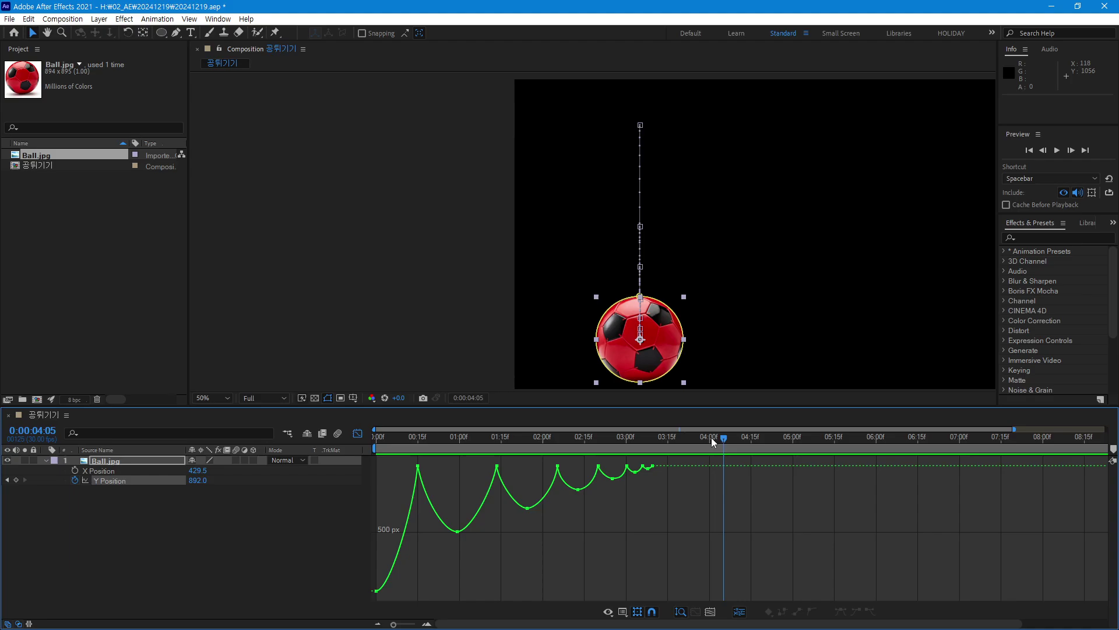
key(Home)
key(space)
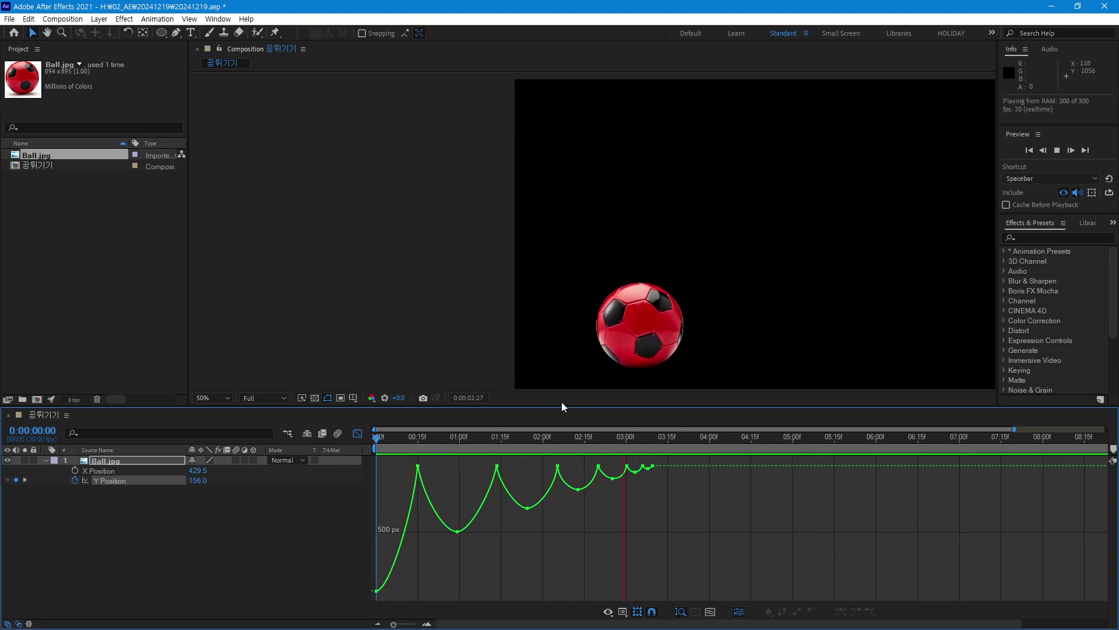
key(space)
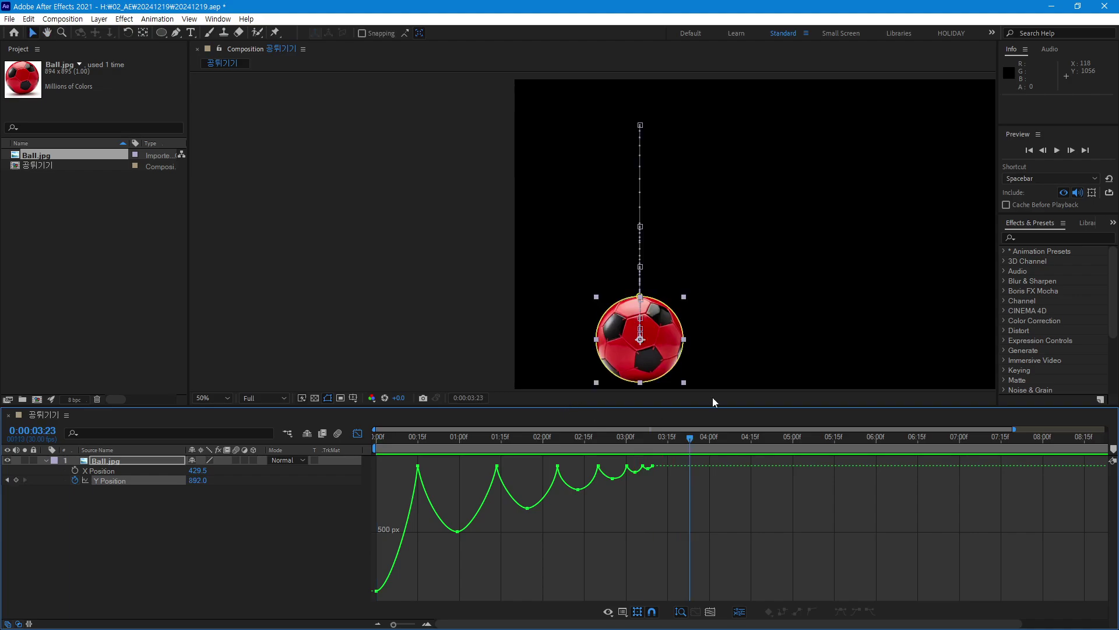